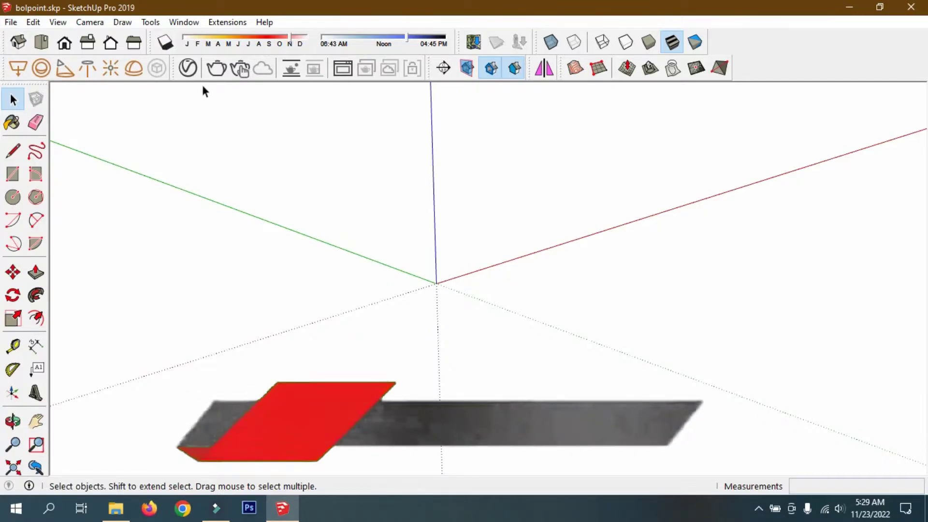
- Check Model Info units and keep the length unit in centimetres
click(176, 22)
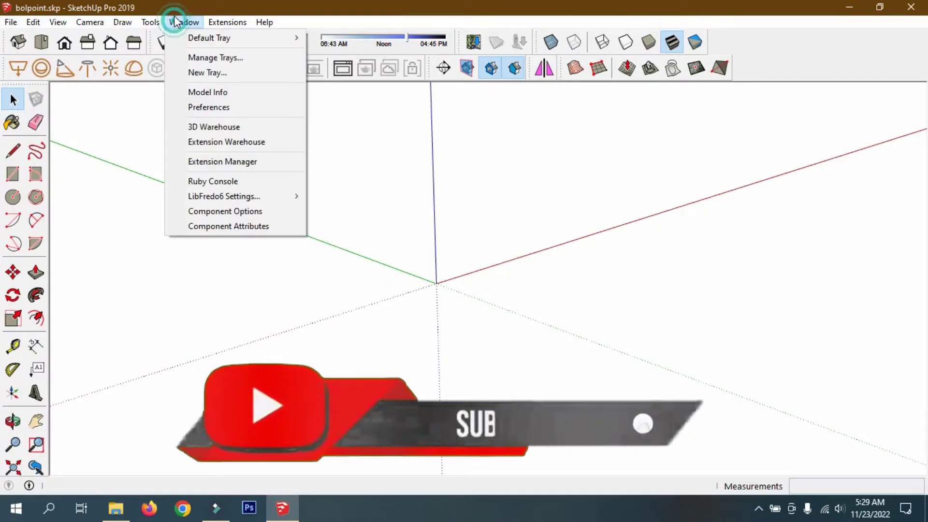
click(207, 91)
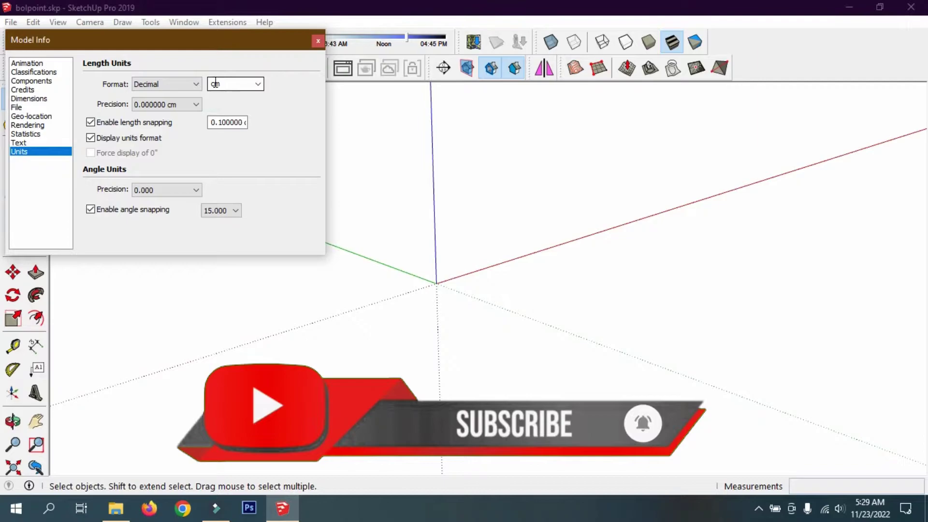
click(240, 85)
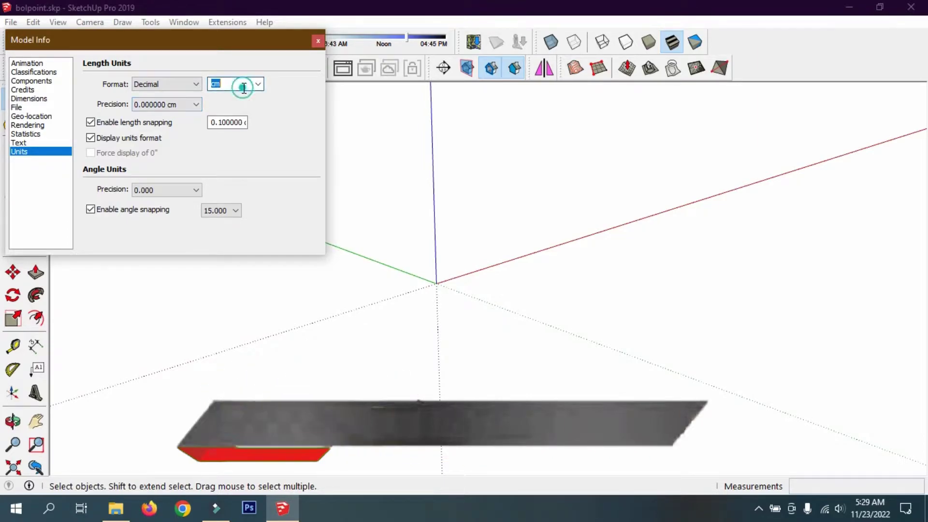
click(258, 84)
click(214, 122)
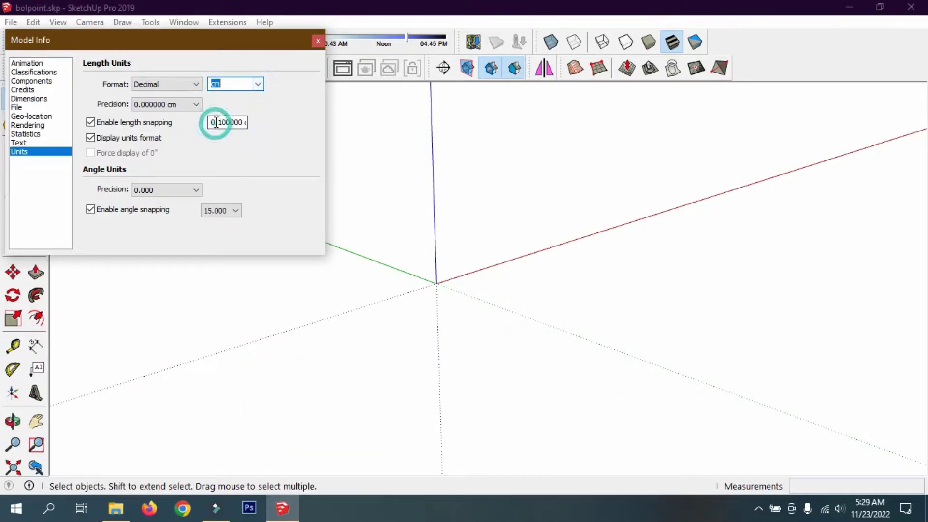
click(191, 108)
click(173, 170)
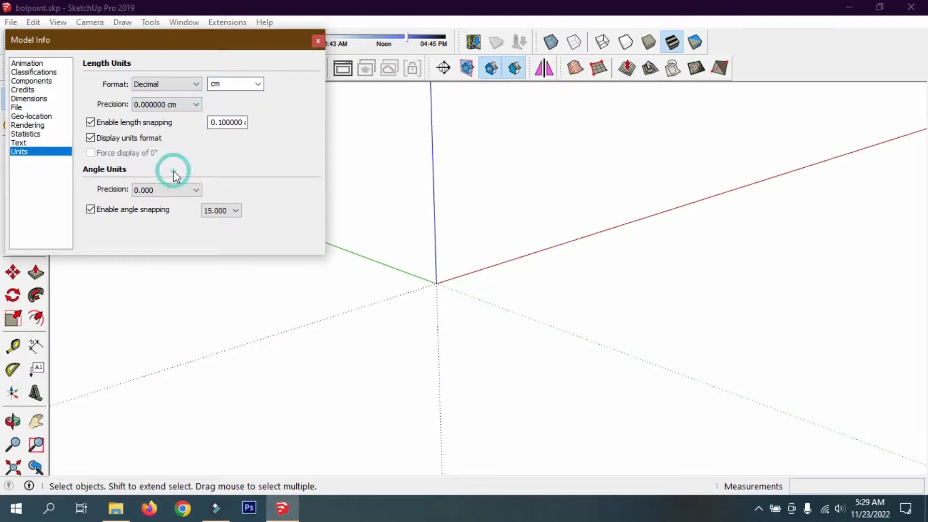
click(319, 42)
- Draw a 0.4 cm-radius circle centred on the origin
click(14, 196)
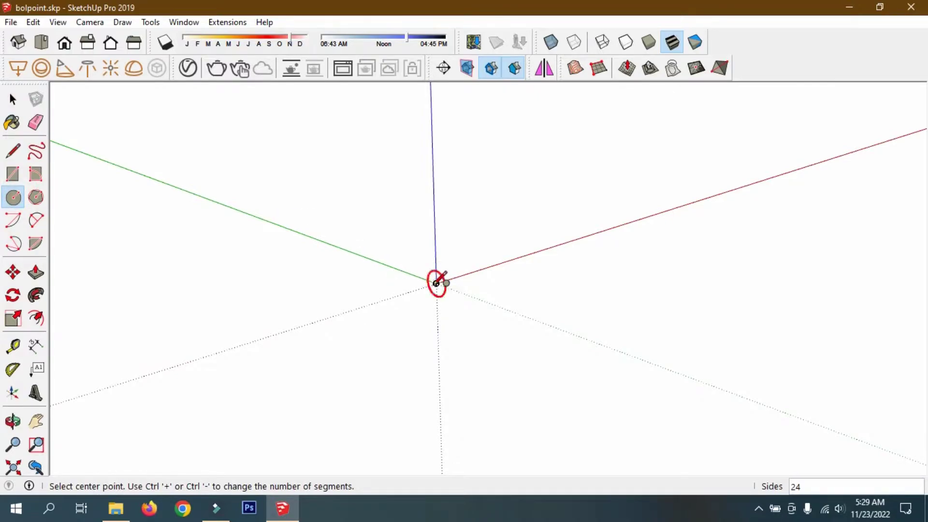
click(436, 283)
click(470, 296)
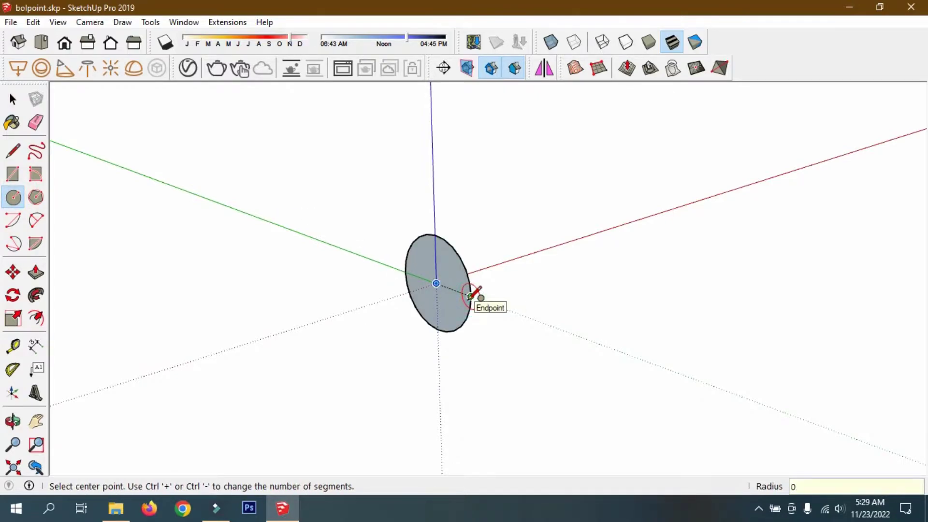
key(Return)
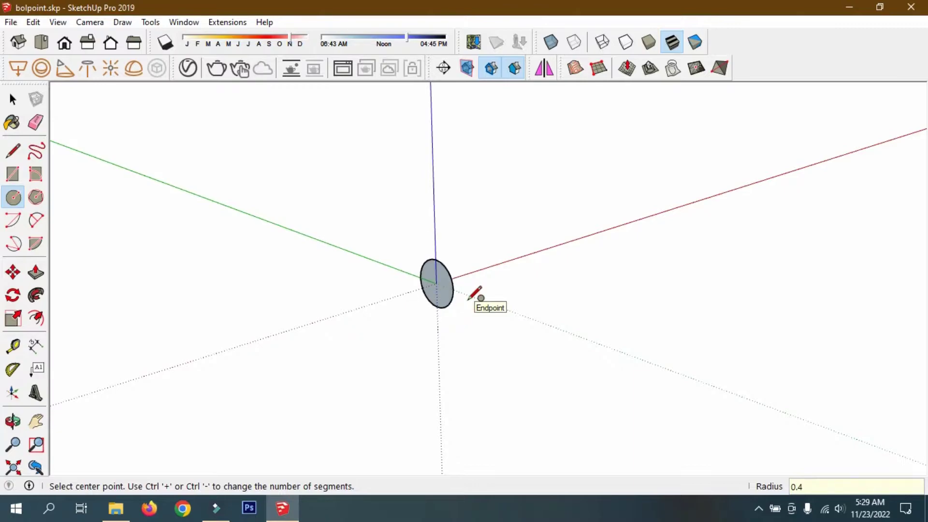
scroll(472, 304, down, 1)
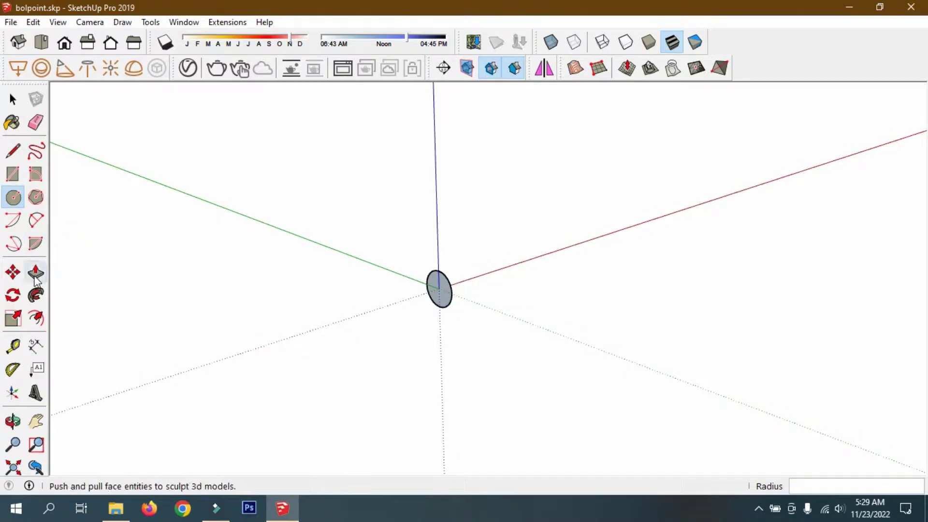
- Push/Pull the circle out 5 cm into a cylinder
click(35, 273)
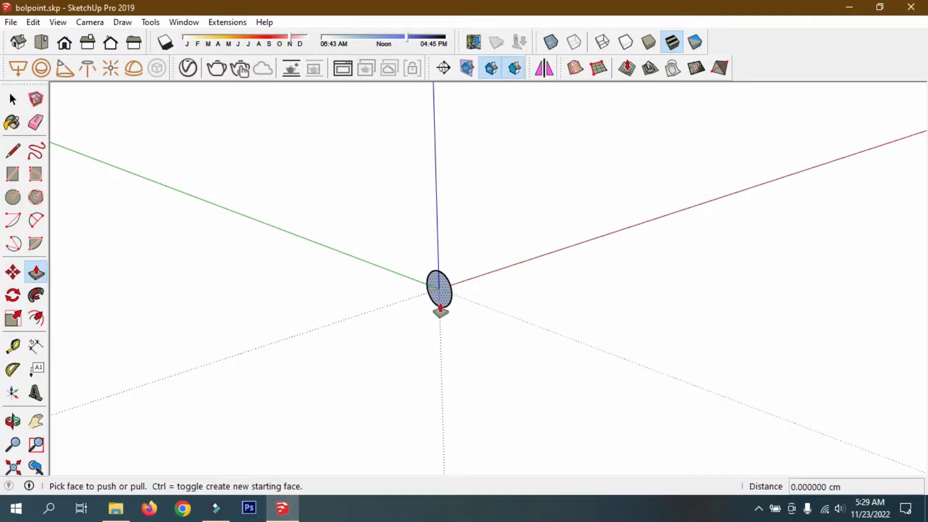
click(440, 309)
text(2)
key(Return)
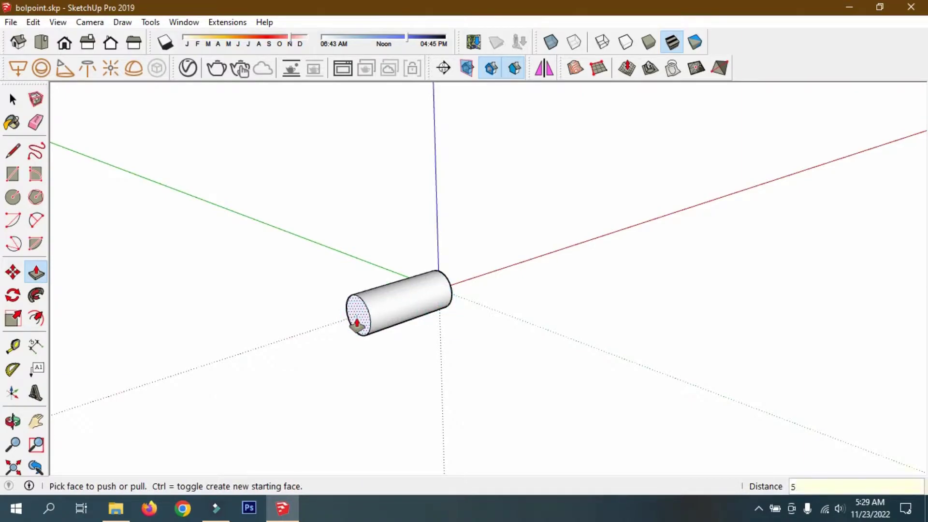
key(Return)
scroll(569, 224, down, 3)
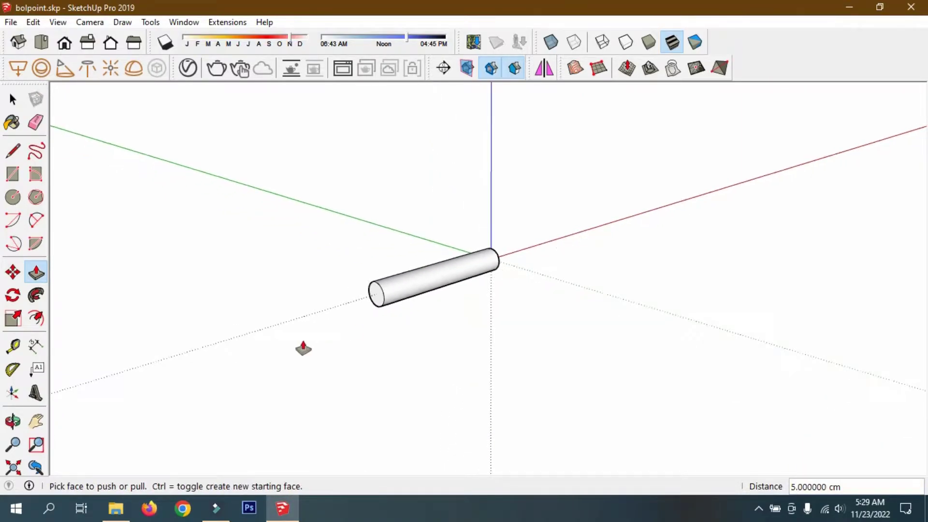
scroll(299, 350, up, 2)
scroll(308, 339, up, 1)
scroll(307, 338, up, 1)
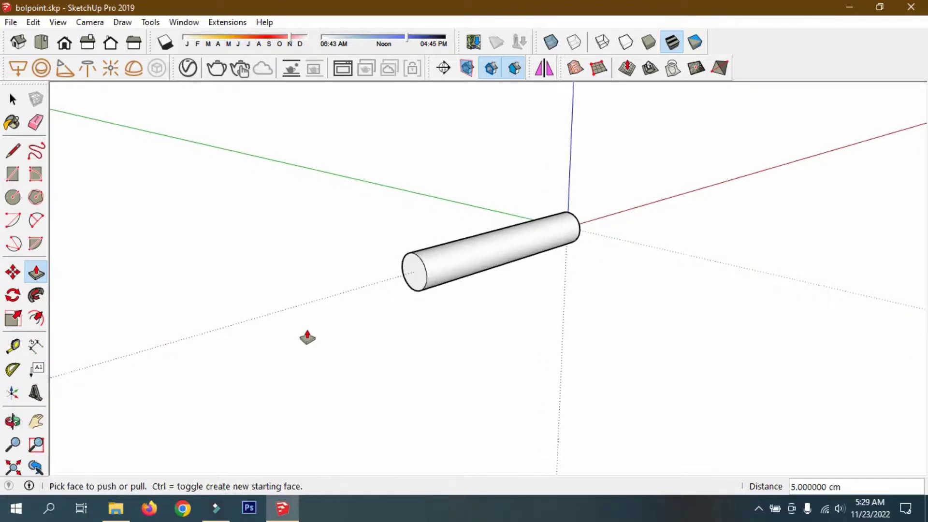
click(13, 100)
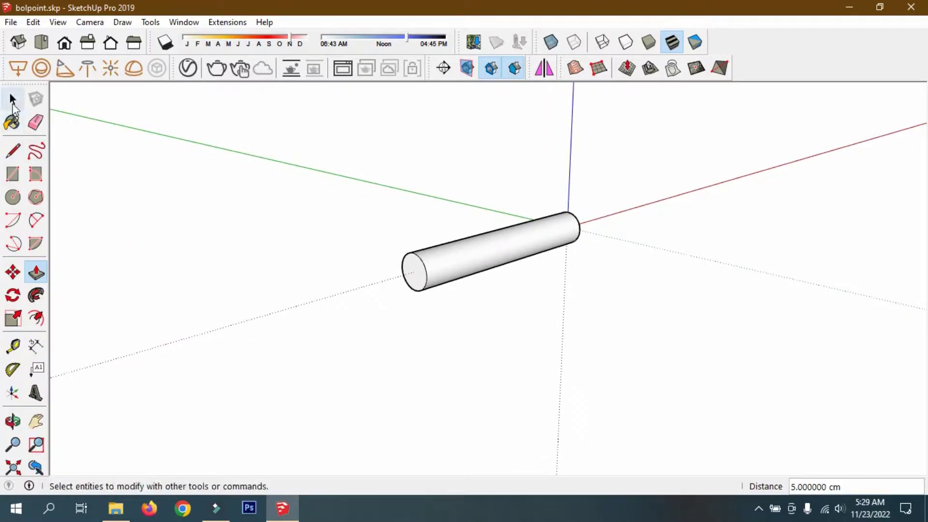
- Offset the cylinder's end face slightly inward, forming a thin ring
click(414, 271)
click(35, 317)
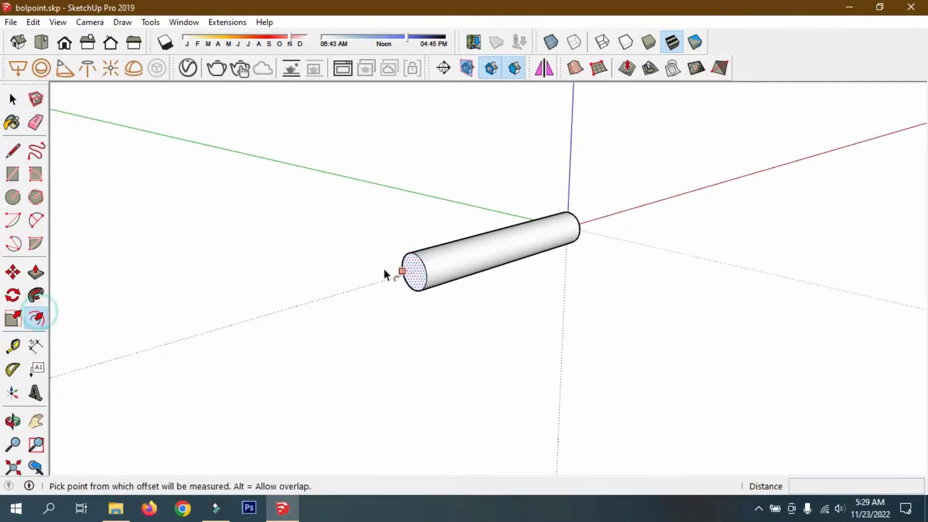
scroll(389, 268, up, 2)
click(411, 269)
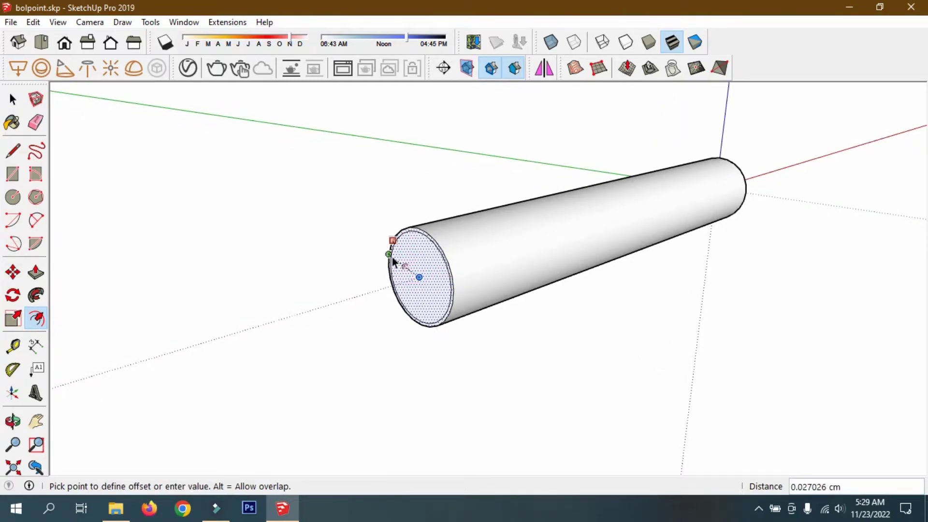
click(391, 254)
- Pull the inner end face out into a longer second section, viewed side-on
click(36, 272)
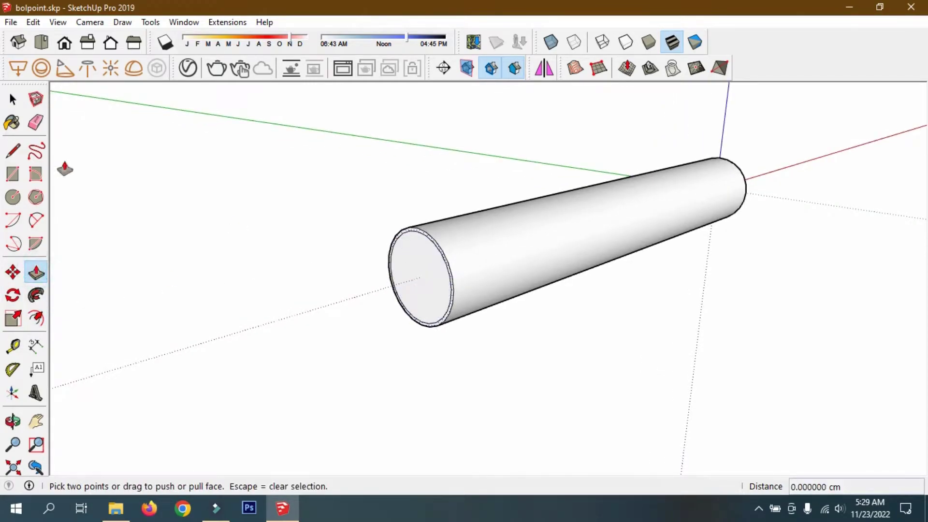
click(13, 99)
click(428, 266)
click(35, 272)
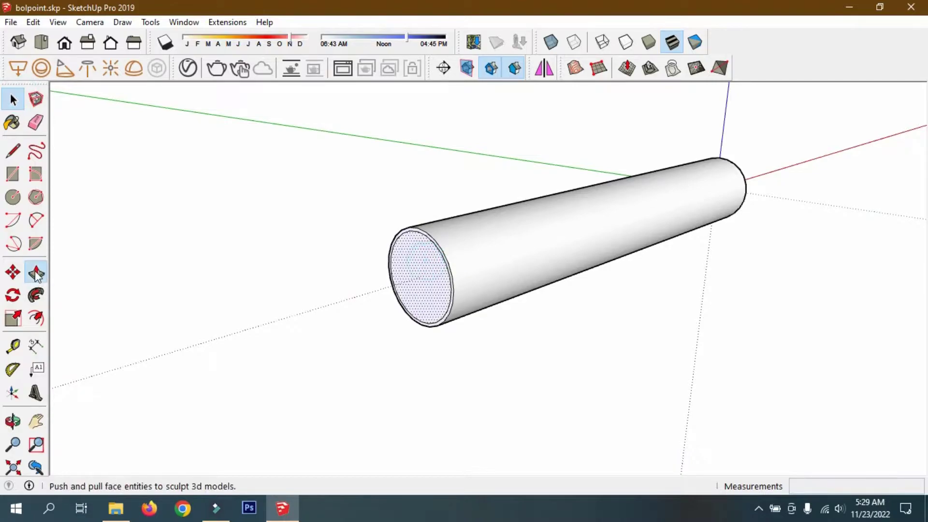
click(441, 278)
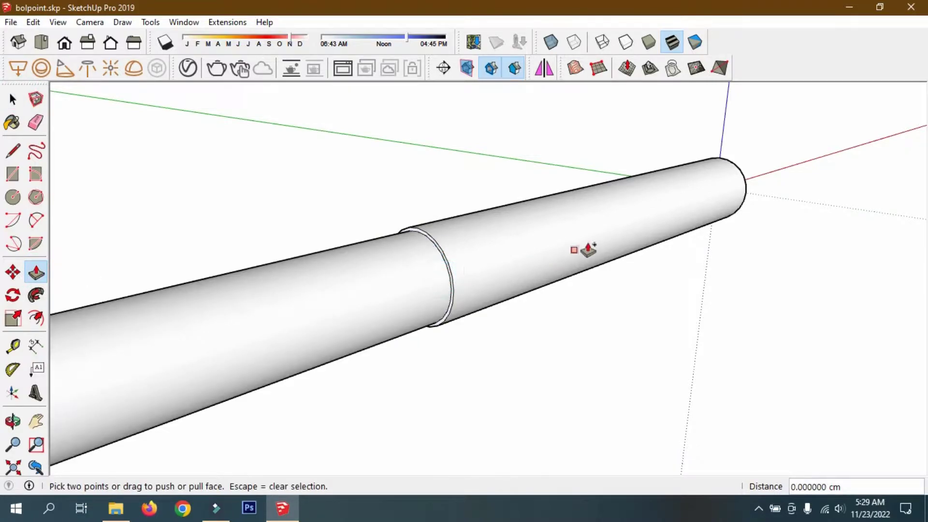
scroll(586, 248, down, 4)
scroll(598, 240, down, 2)
click(12, 420)
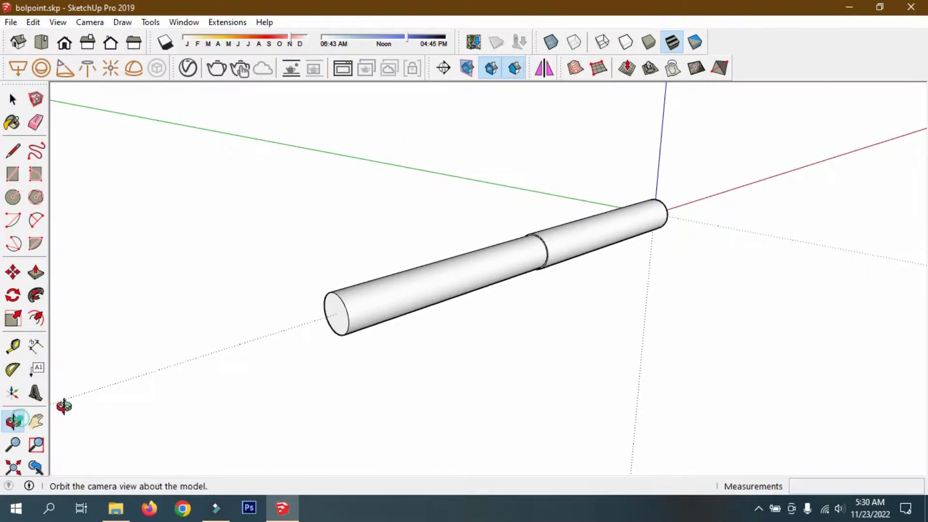
mouse_move(64, 406)
mouse_down()
mouse_move(602, 293)
mouse_move(364, 281)
mouse_up()
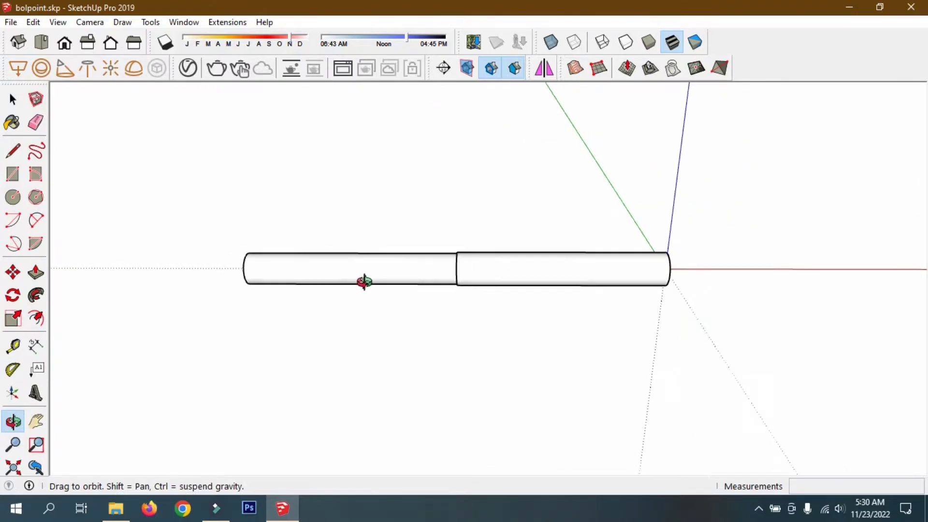
- Show the pen body from the Top view in parallel projection
click(41, 42)
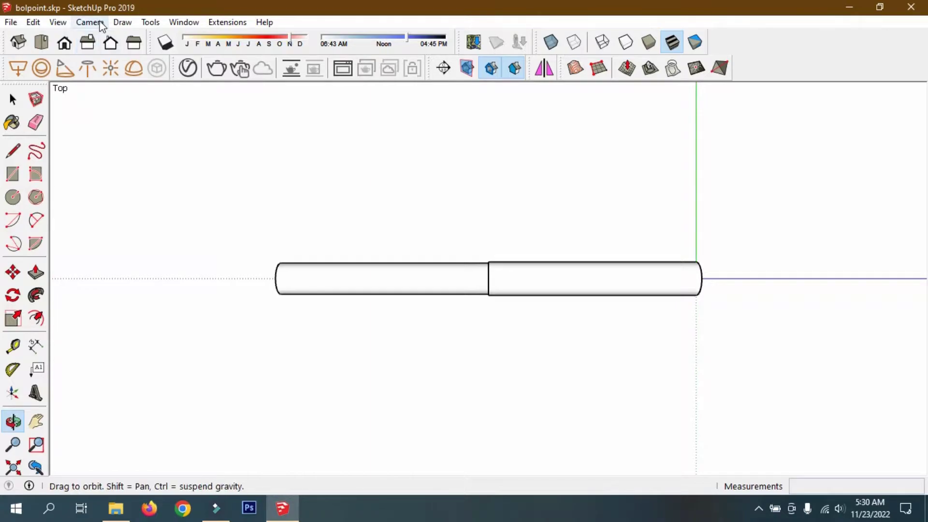
click(89, 22)
click(120, 83)
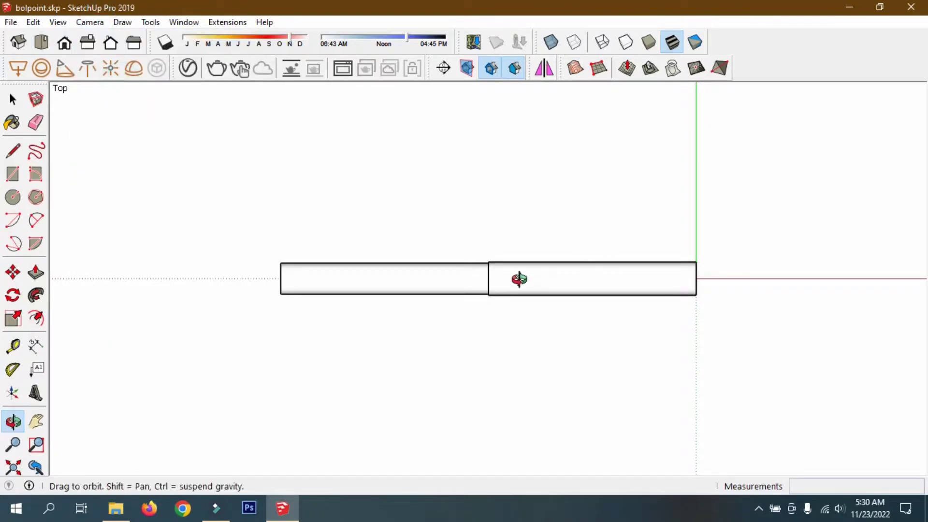
scroll(519, 279, up, 2)
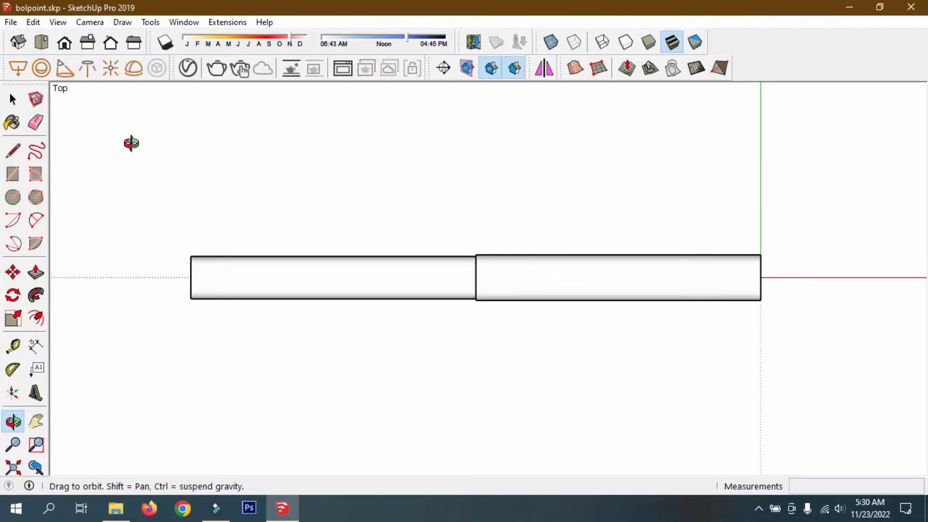
click(12, 99)
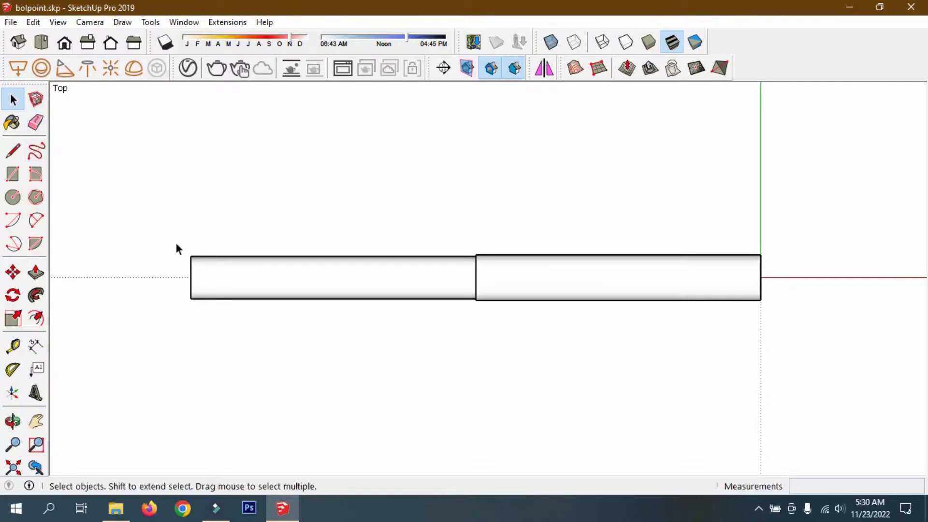
- Change the model's length units from centimetres to millimetres
click(184, 22)
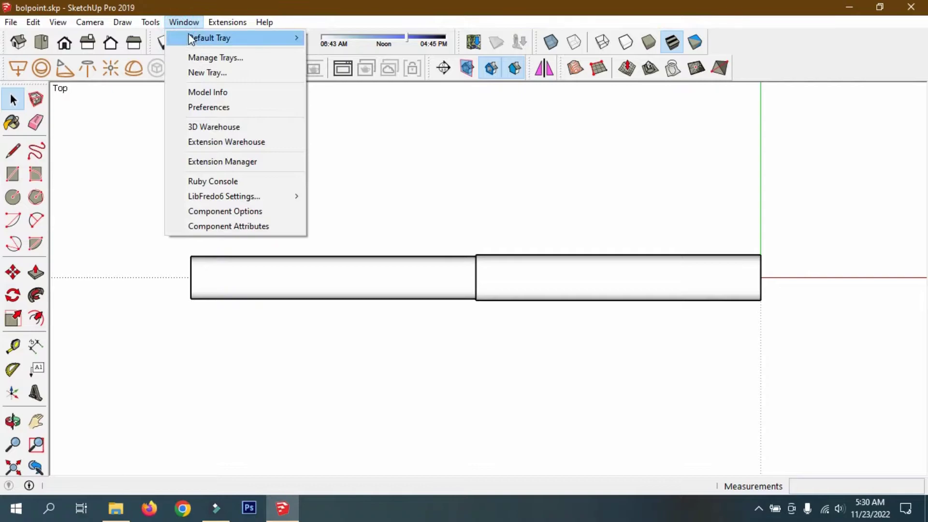
click(207, 91)
click(257, 84)
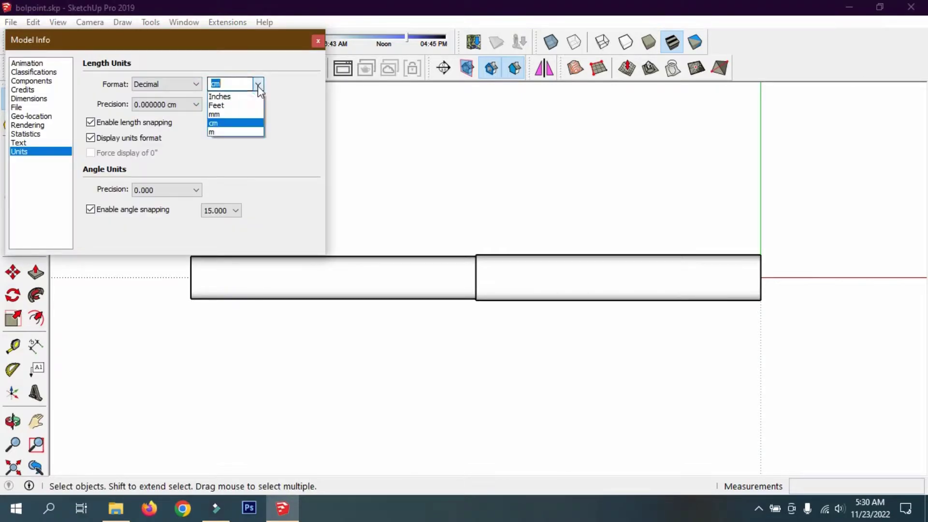
click(220, 114)
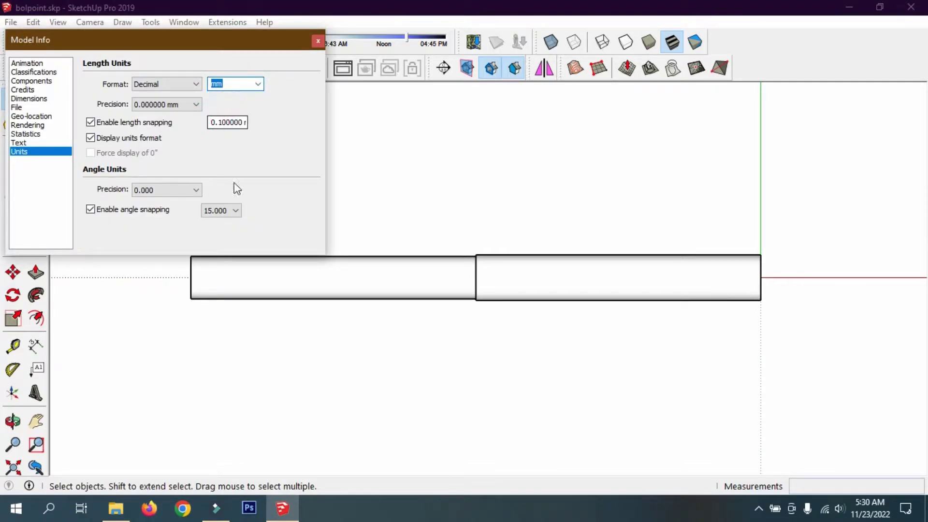
click(317, 40)
- Copy the left end edge along the barrel as dividing lines 2.3 mm and 14 mm apart
drag(160, 201, 231, 358)
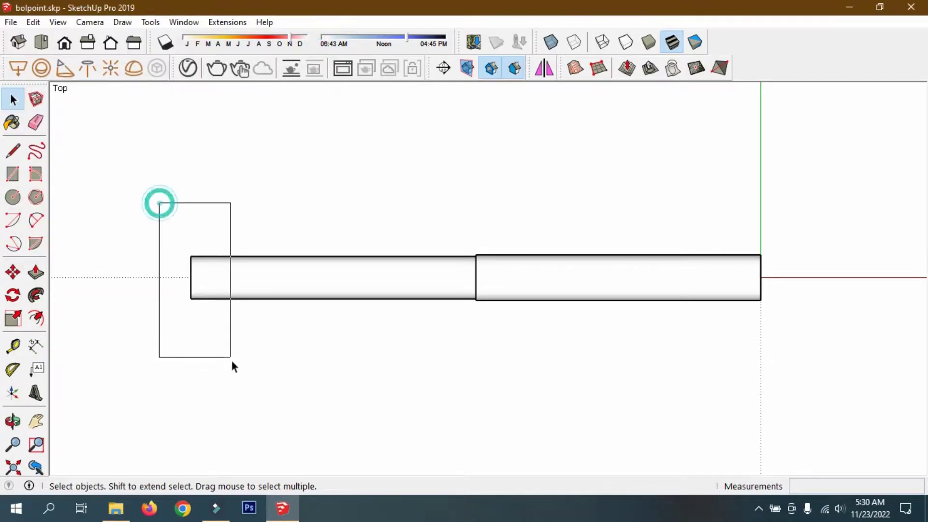
click(13, 272)
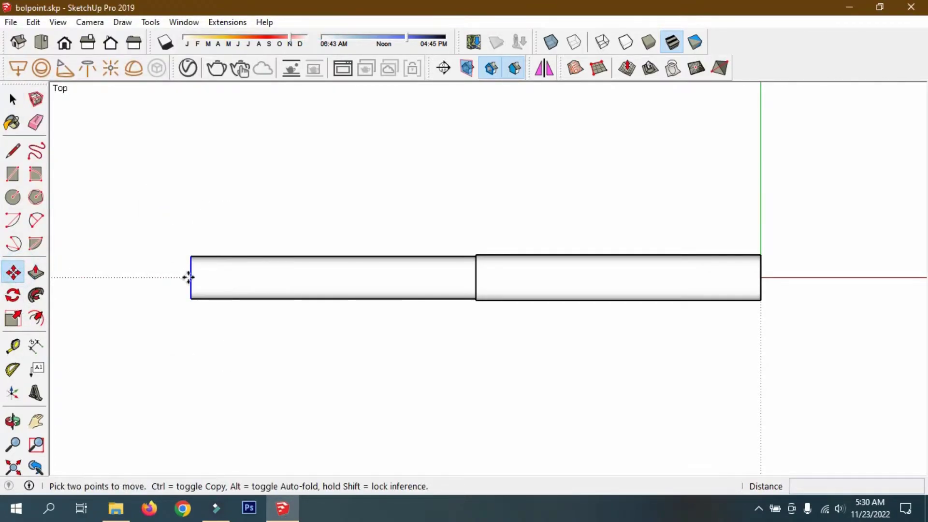
key(ctrl)
click(191, 278)
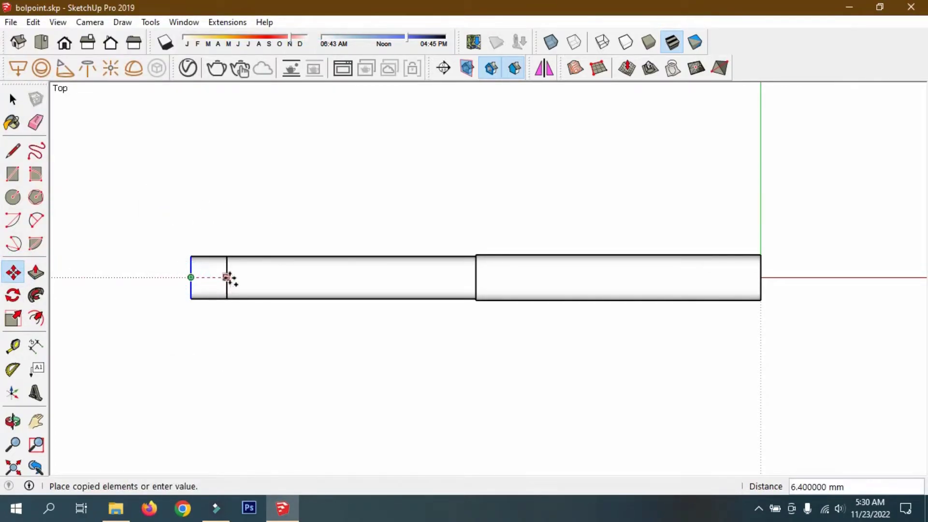
click(270, 277)
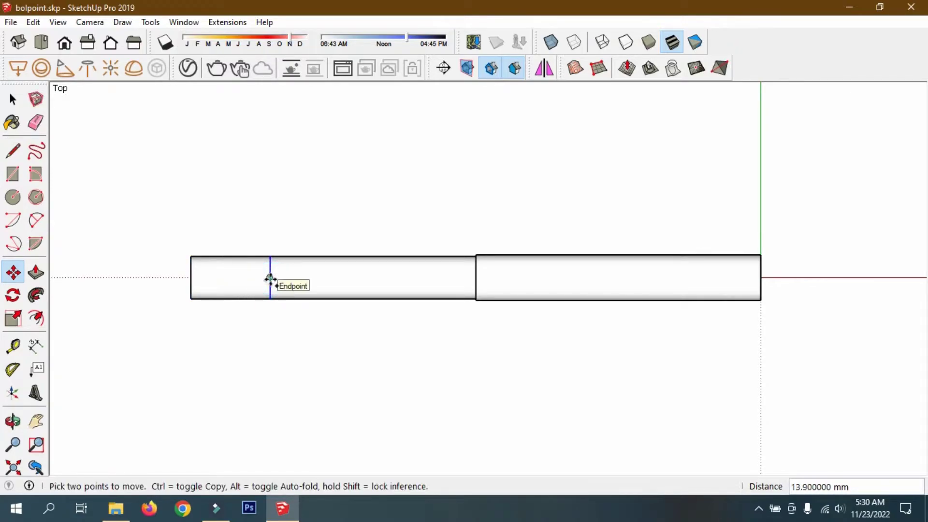
click(270, 278)
click(283, 278)
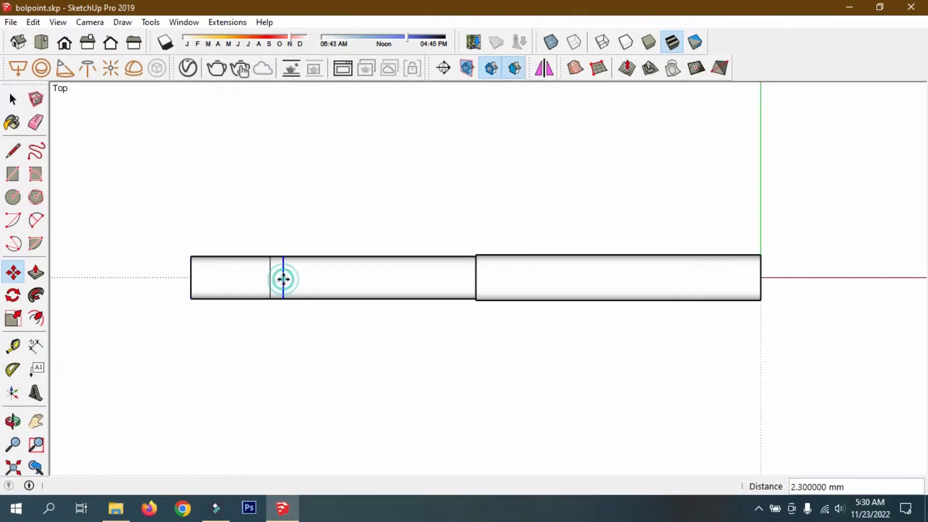
click(283, 278)
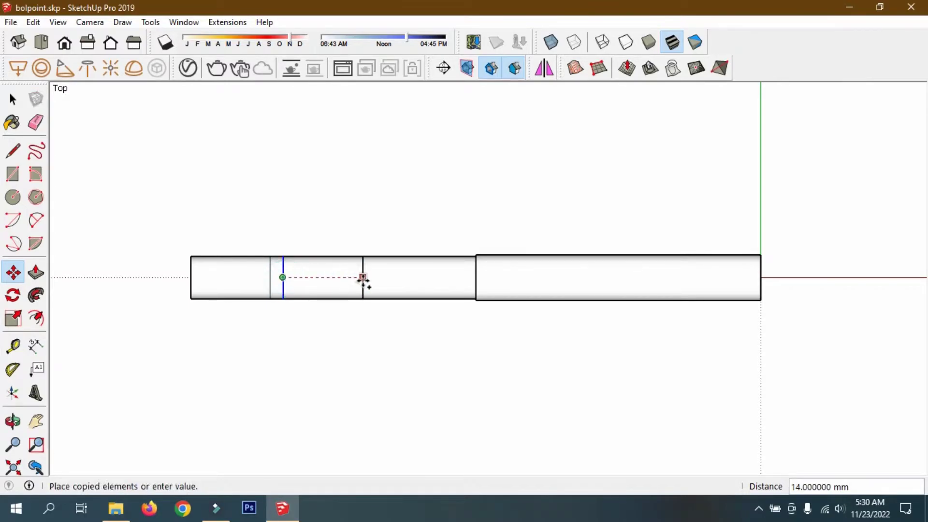
click(362, 278)
- Reselect the pen's left end edge
click(12, 99)
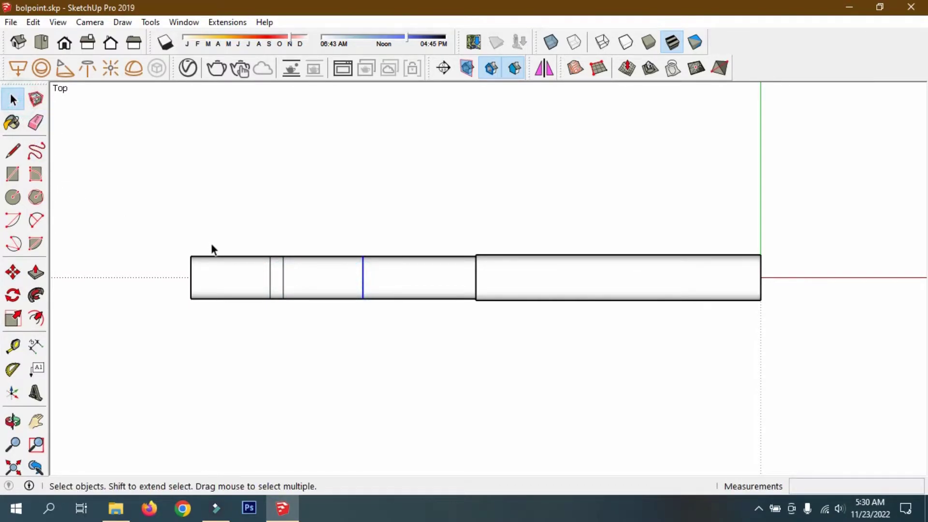
drag(150, 235, 214, 359)
click(14, 274)
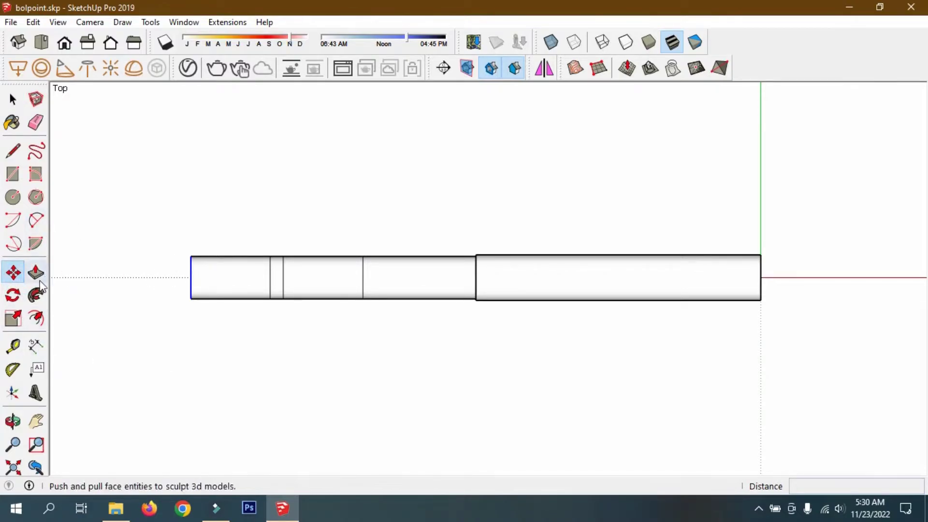
- Scale the left end edge down into a tapered pen tip
click(14, 318)
drag(190, 256, 211, 271)
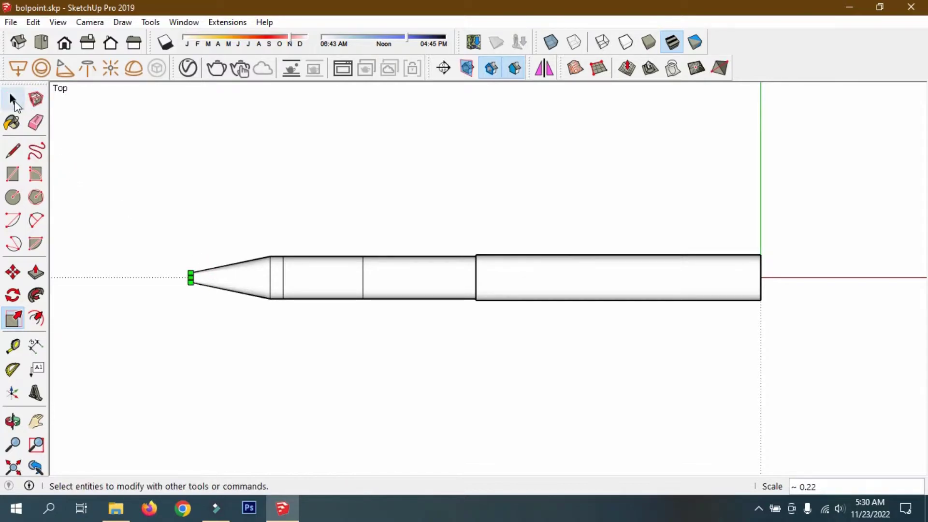
click(13, 99)
scroll(265, 263, up, 2)
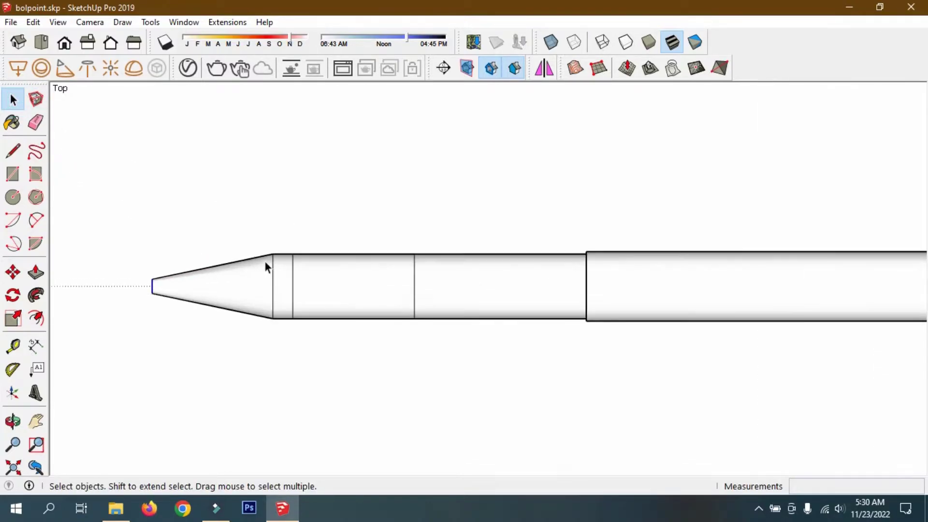
scroll(265, 261, up, 1)
- Scale the edge where the taper meets the barrel down to about 0.89
drag(260, 234, 294, 374)
click(13, 317)
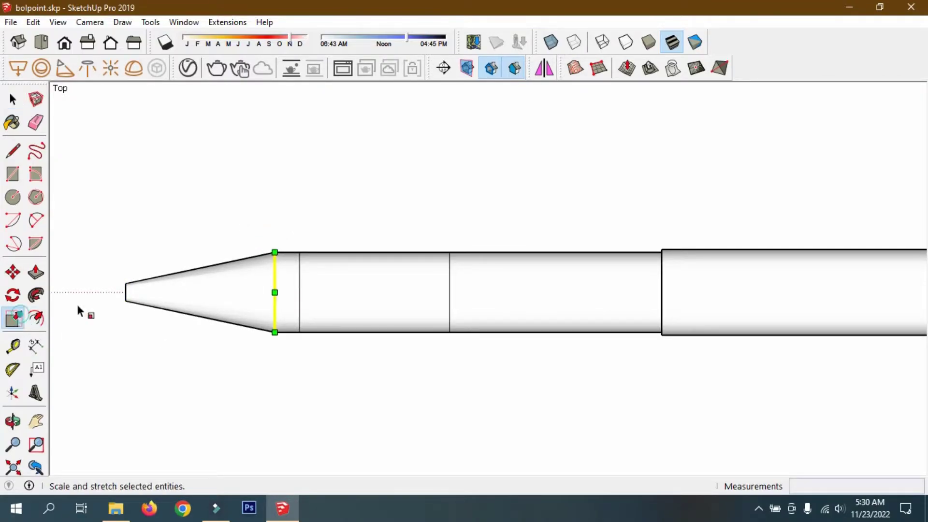
scroll(255, 263, up, 3)
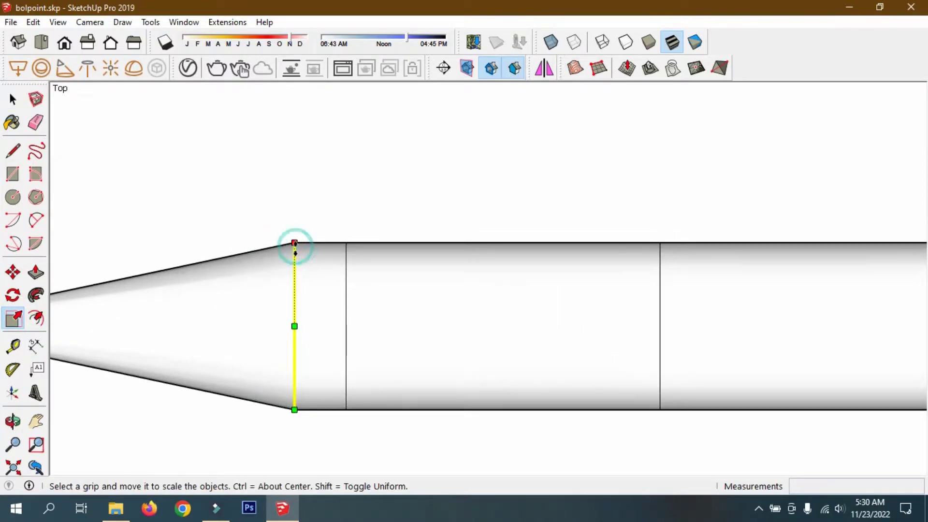
drag(295, 243, 294, 252)
click(13, 99)
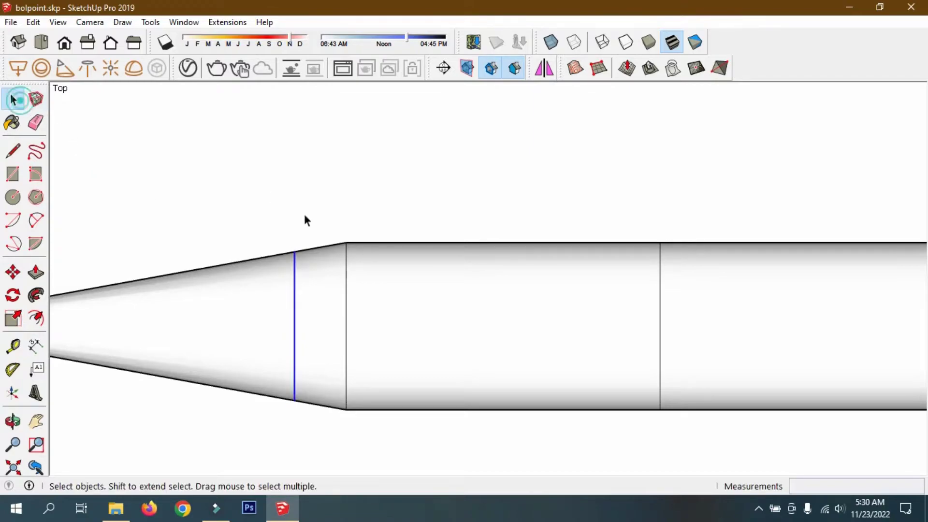
- Scale the next dividing edge along the barrel down to about 0.93
drag(310, 217, 382, 418)
click(13, 317)
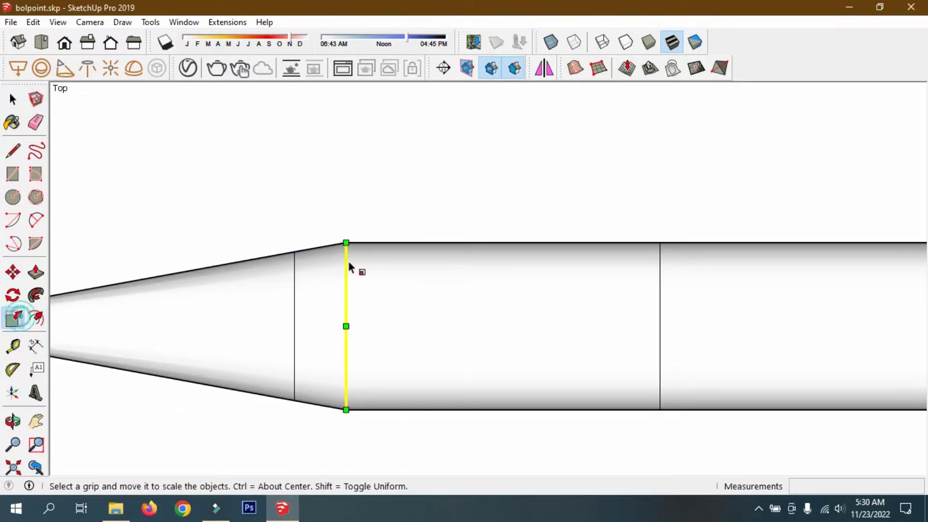
drag(346, 242, 362, 254)
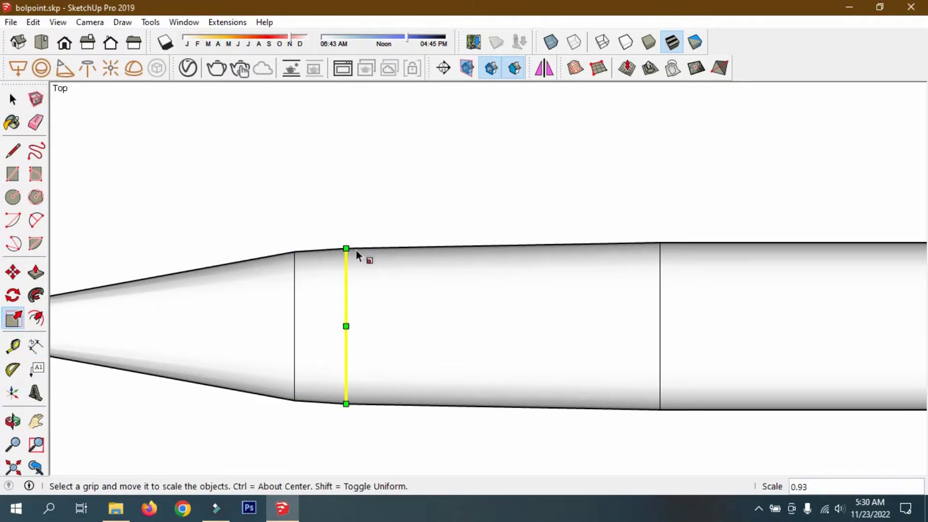
scroll(543, 296, down, 2)
scroll(172, 286, down, 1)
scroll(170, 286, down, 1)
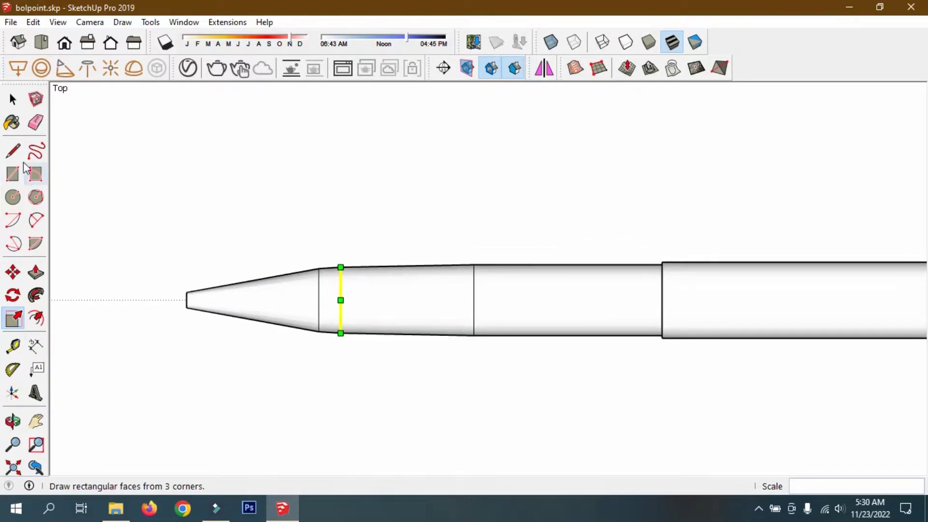
click(13, 99)
drag(155, 244, 264, 389)
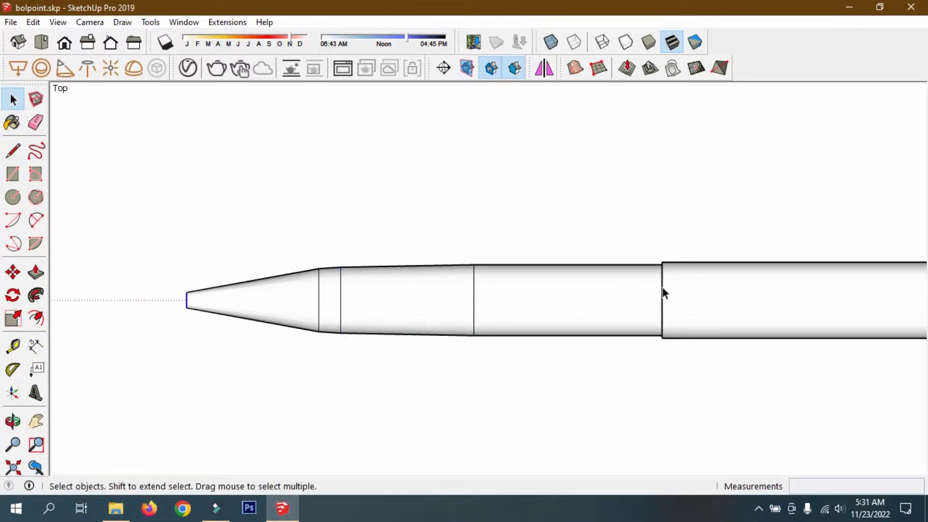
- Turn on X-ray and orbit to see the tip's flat end face
scroll(197, 290, up, 3)
scroll(249, 314, up, 2)
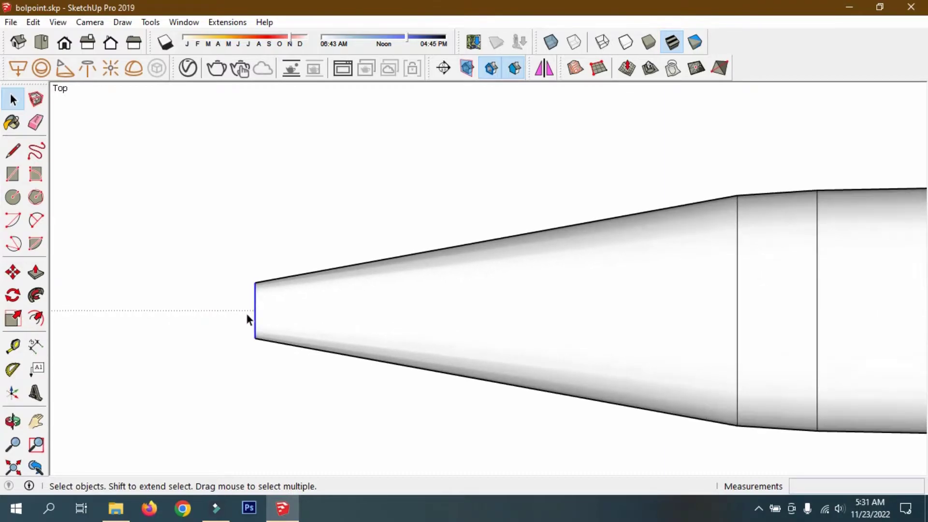
scroll(249, 315, up, 2)
scroll(249, 317, up, 1)
click(550, 43)
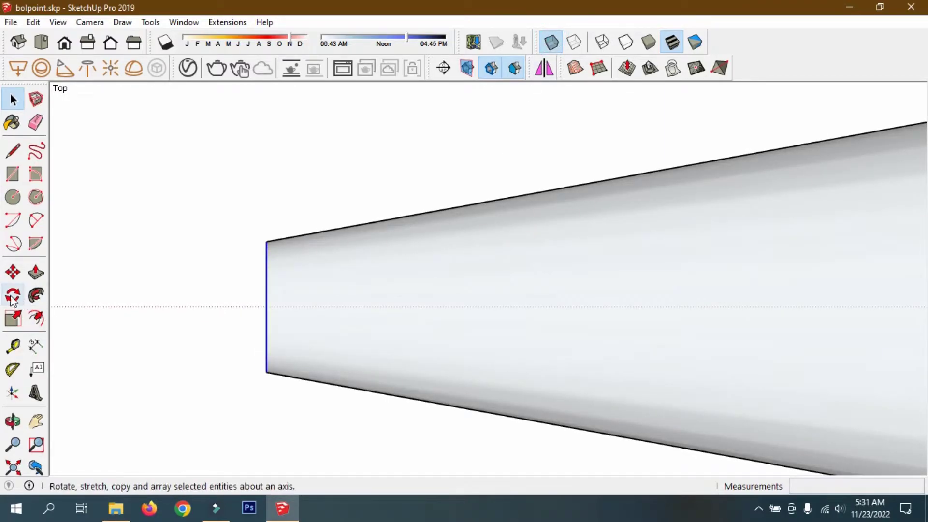
click(13, 421)
drag(229, 334, 408, 424)
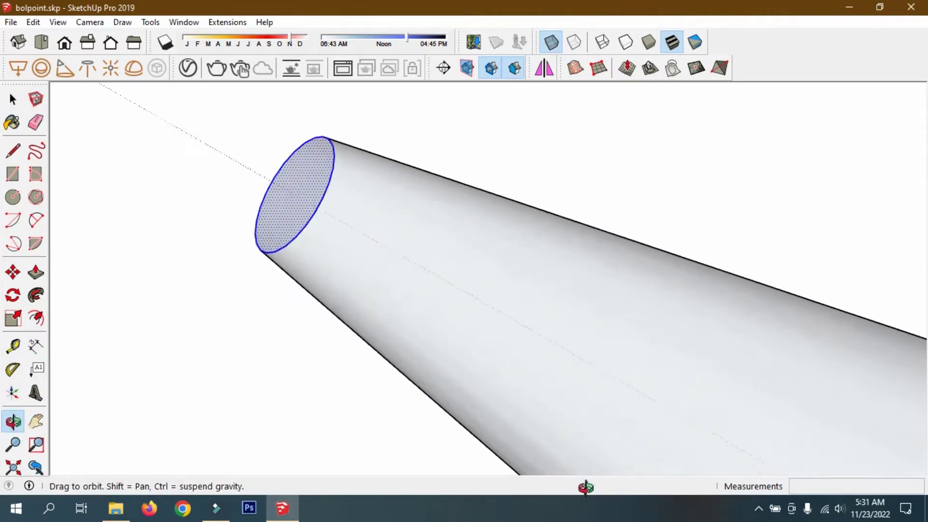
- Offset the tip's end face into a thin inset ring
click(39, 321)
click(267, 267)
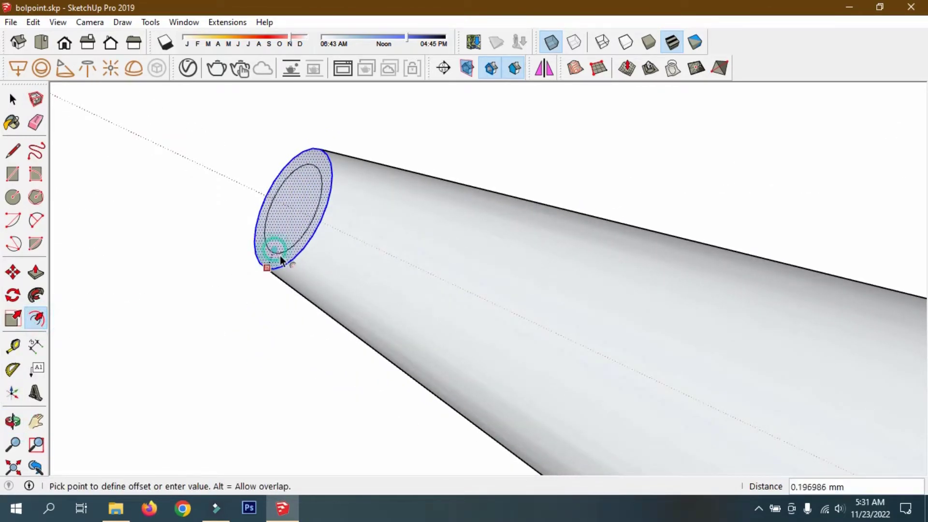
click(283, 260)
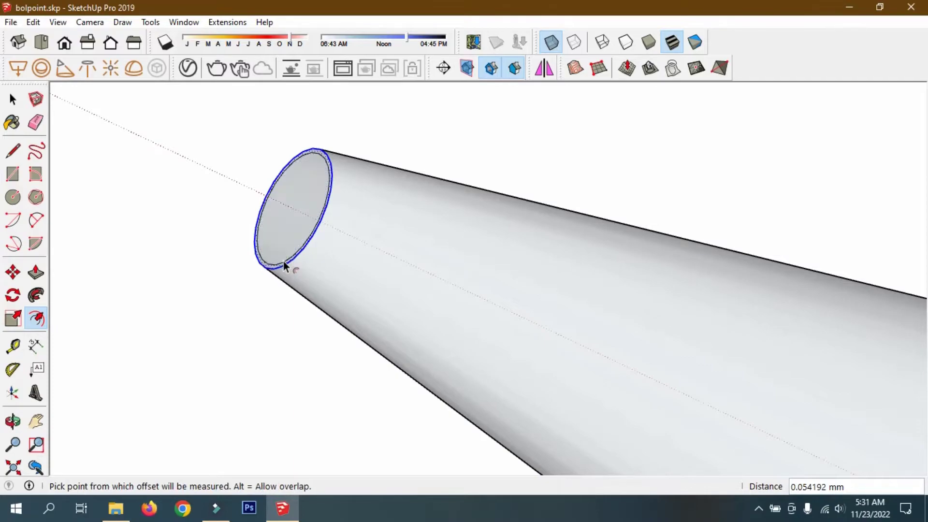
click(40, 44)
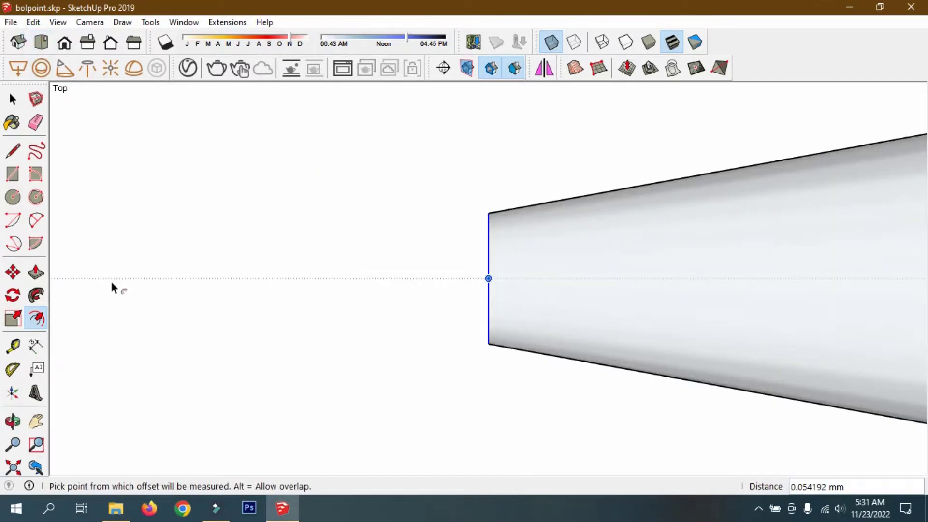
- Select the inner circle edge at the tip end
click(13, 421)
mouse_move(543, 278)
mouse_down()
mouse_move(695, 401)
mouse_move(150, 207)
mouse_up()
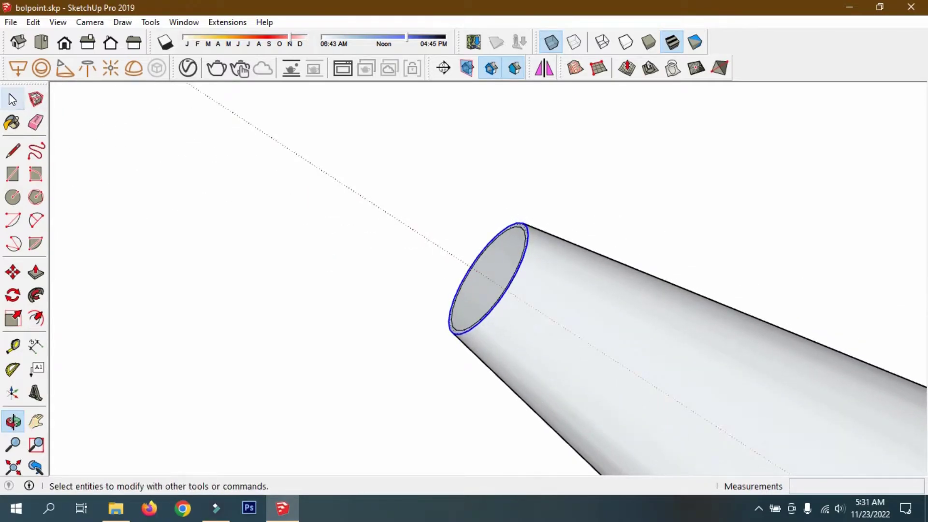
click(13, 99)
scroll(512, 219, up, 2)
click(512, 219)
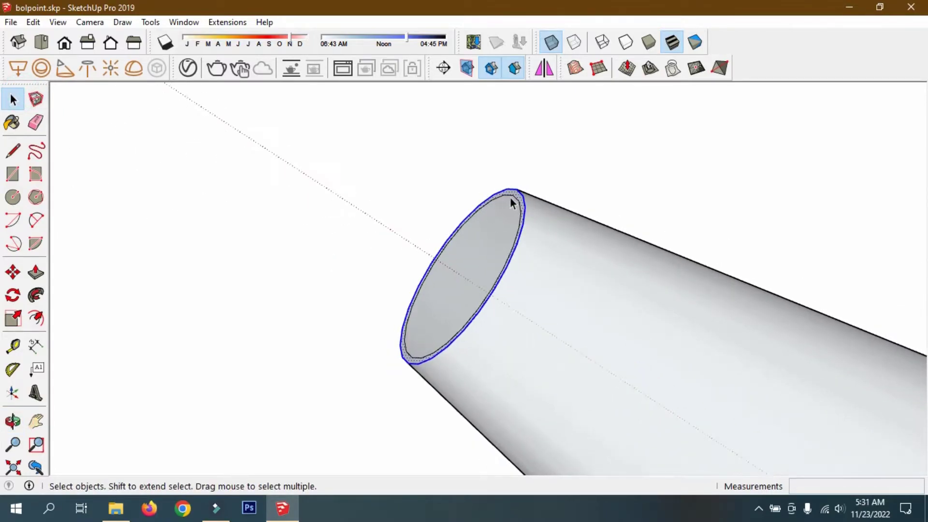
click(511, 197)
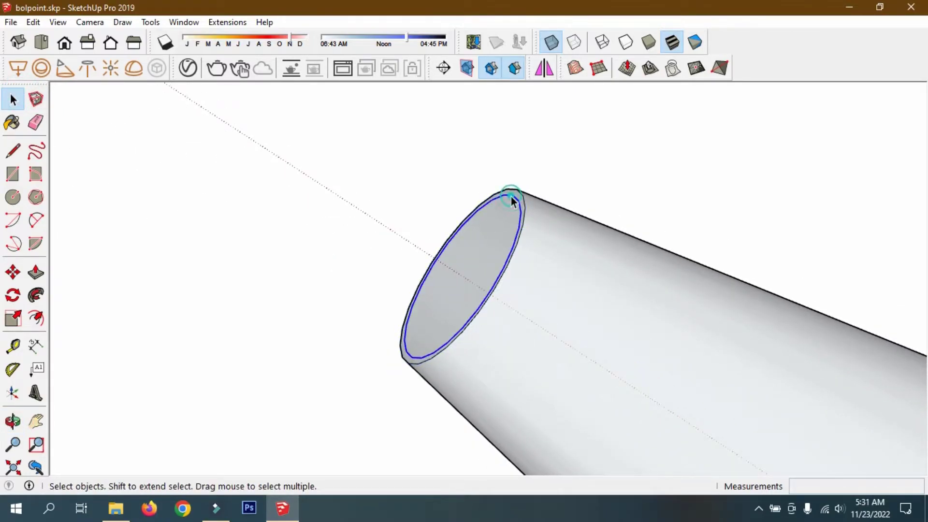
click(35, 40)
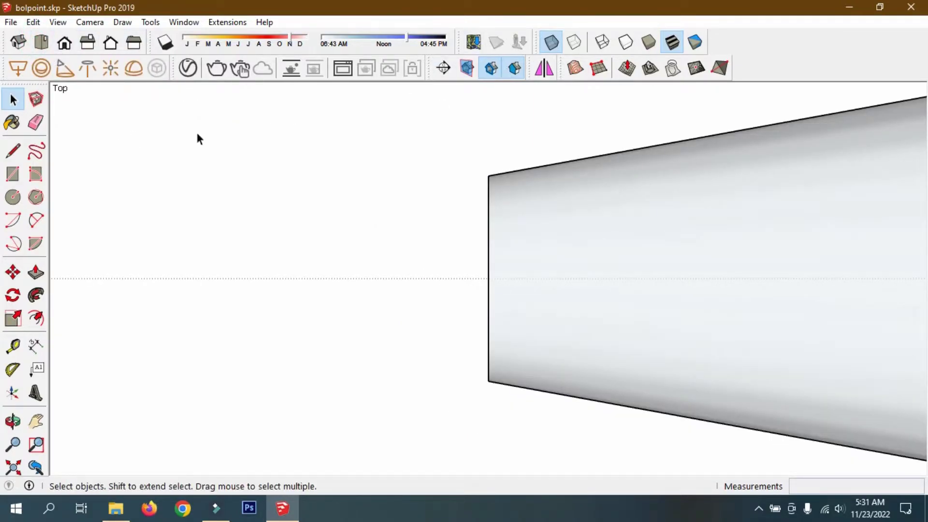
- Move the inner circle 0.1 mm outward along the pen's axis
click(14, 272)
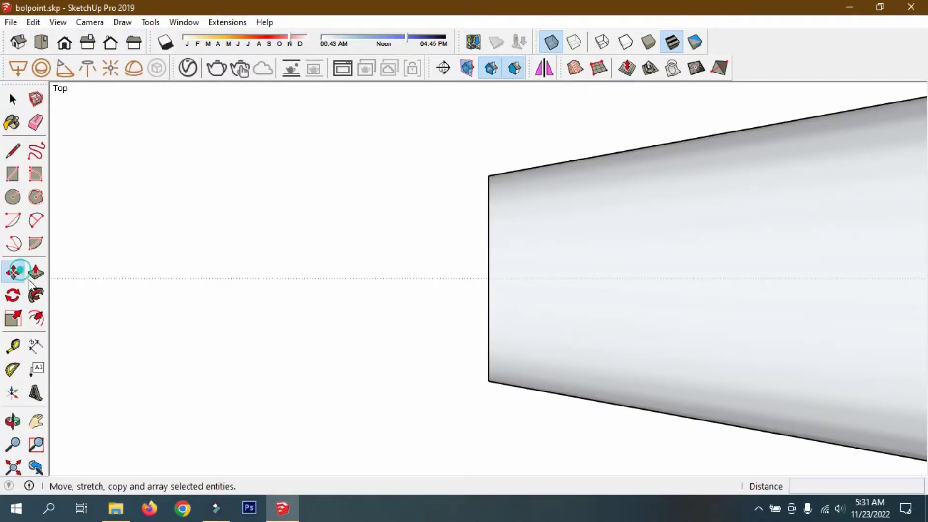
click(487, 344)
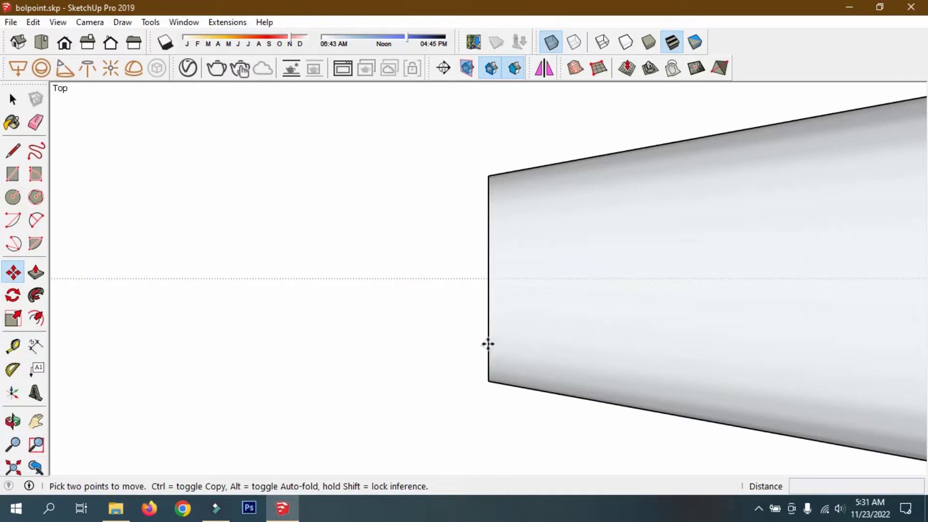
text(0.1)
key(Return)
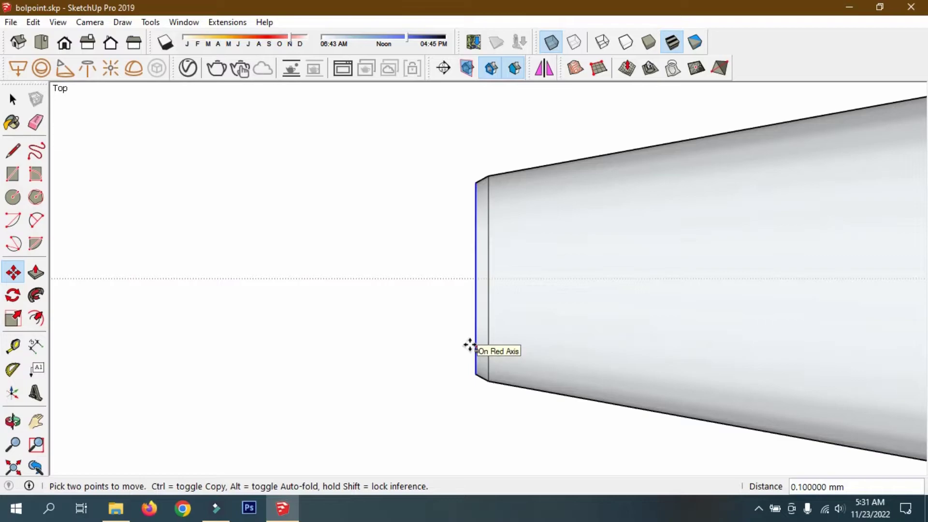
click(469, 344)
click(9, 425)
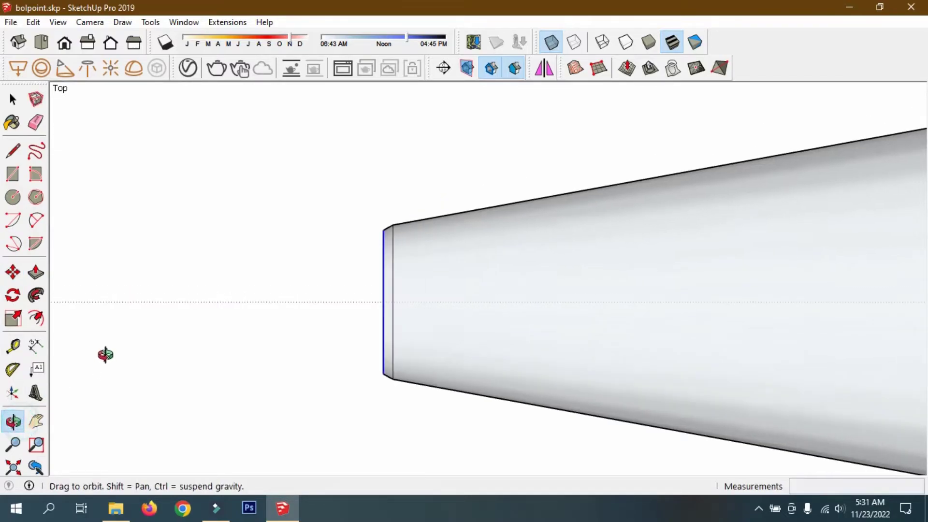
mouse_move(442, 299)
mouse_down()
mouse_move(582, 372)
mouse_move(589, 430)
mouse_up()
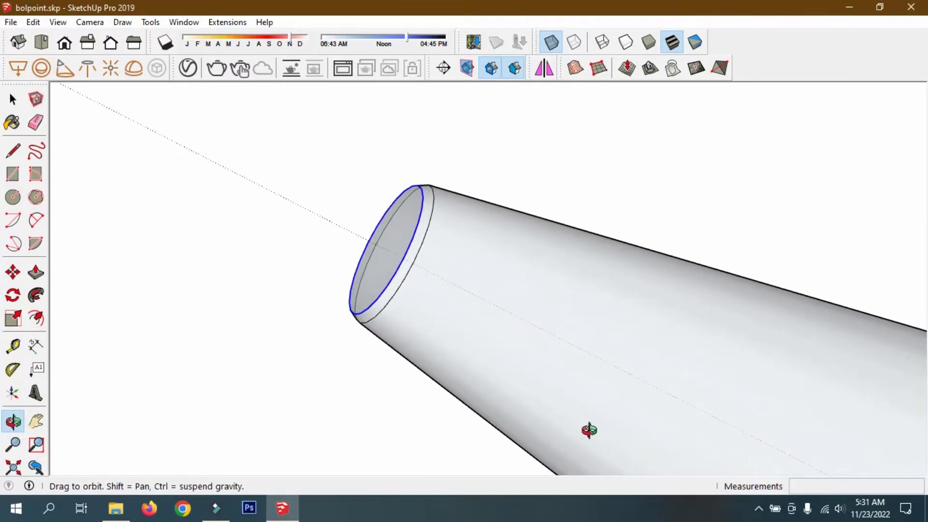
- Offset another inner ring on the tip's end face and select its circle
click(36, 317)
click(360, 281)
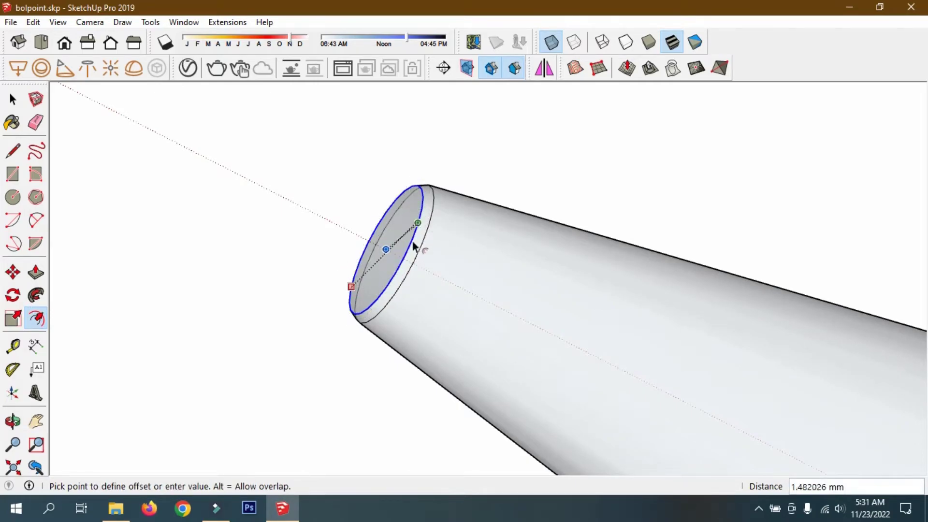
scroll(378, 272, up, 3)
scroll(378, 272, up, 1)
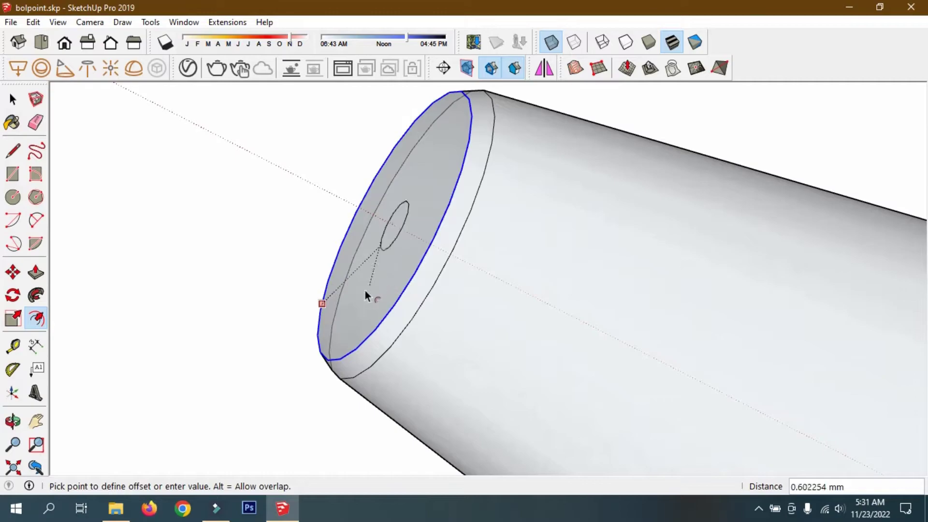
click(353, 328)
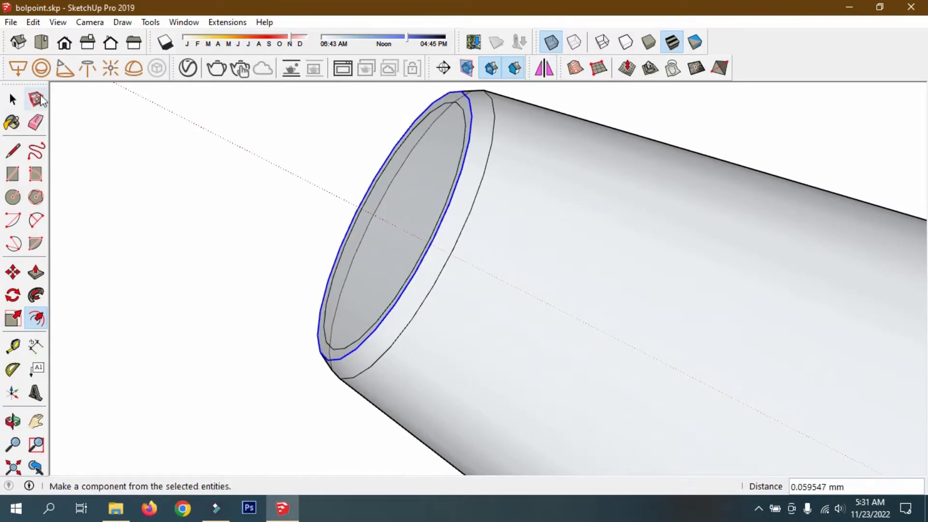
click(12, 99)
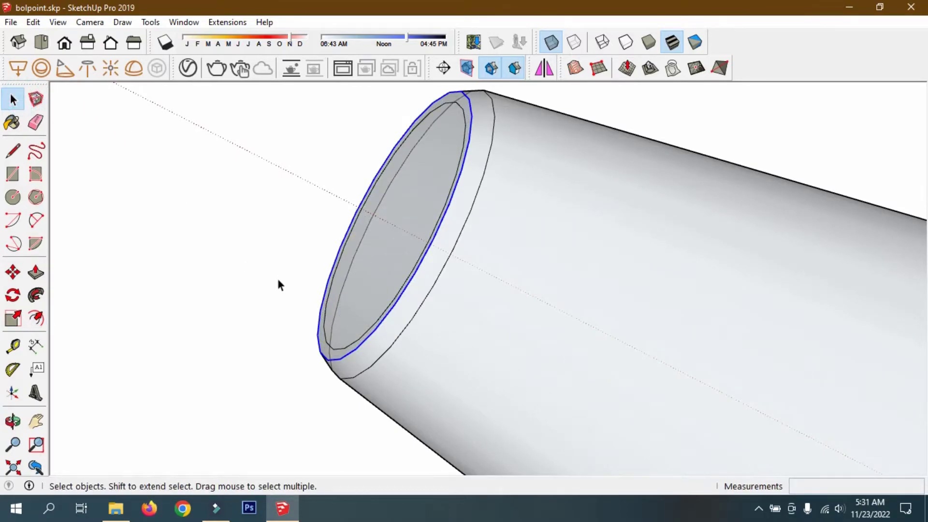
click(324, 321)
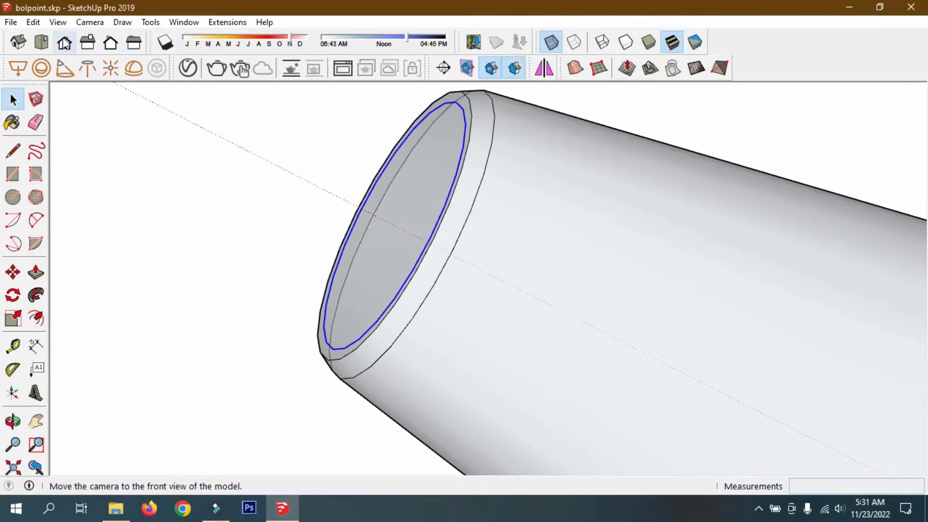
- In Top view, move the inner tip edge about 0.09 mm along the pen's length
click(42, 44)
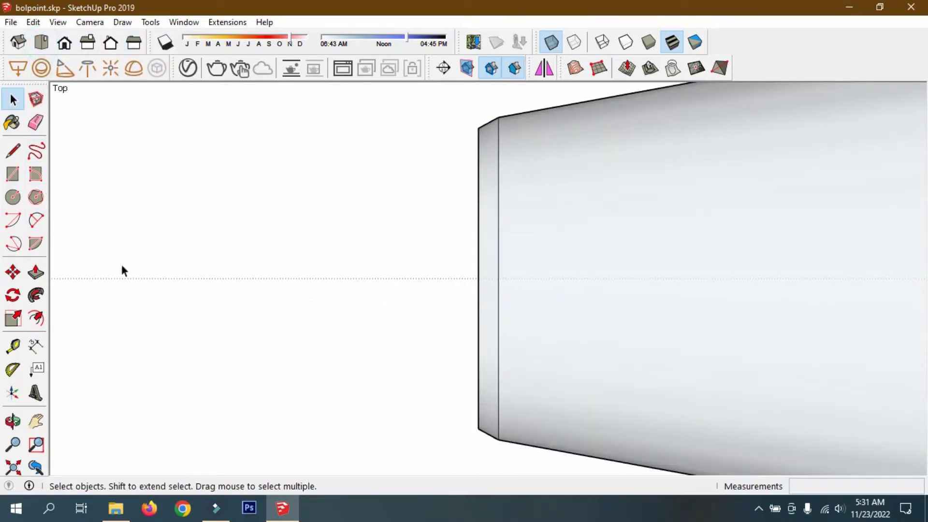
click(13, 274)
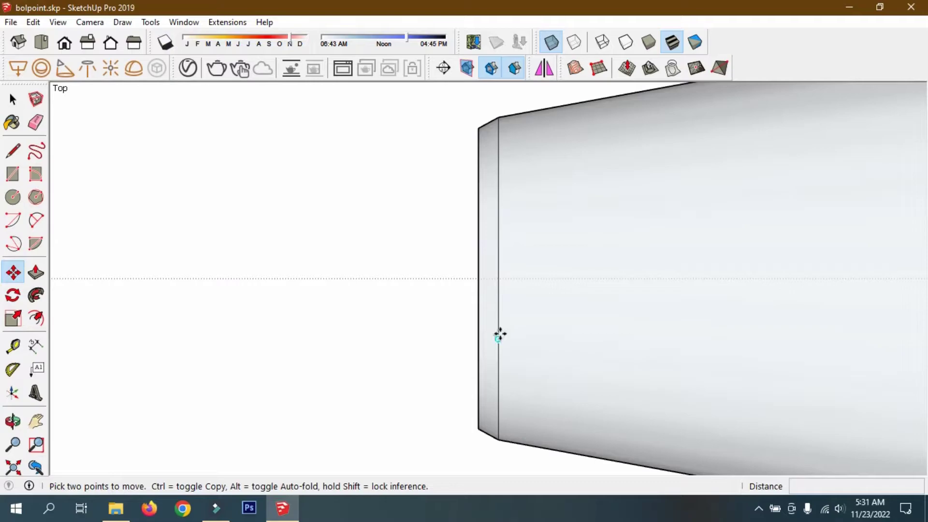
click(499, 334)
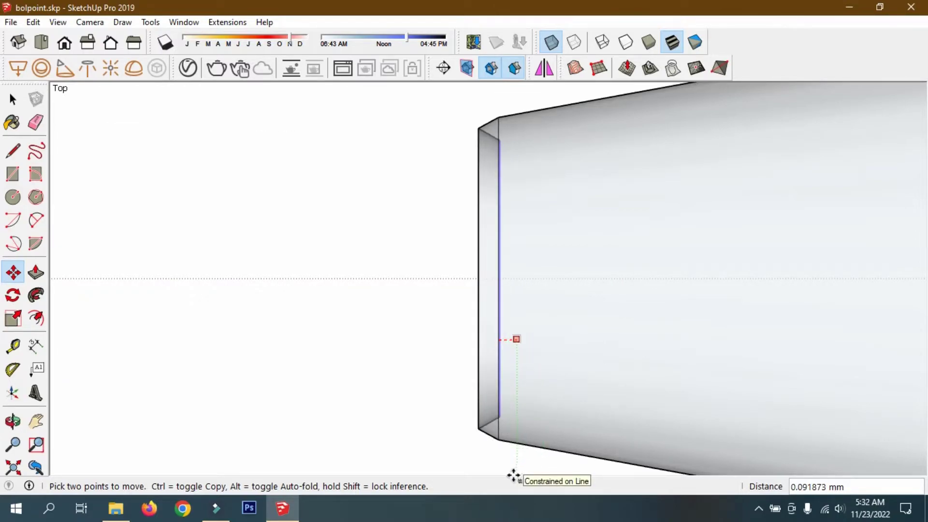
scroll(435, 401, down, 2)
scroll(485, 438, up, 2)
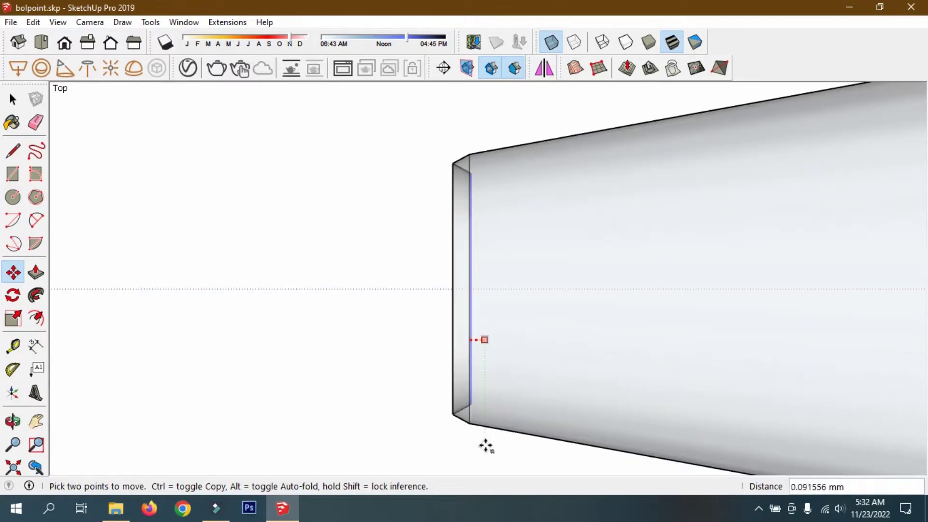
click(486, 444)
scroll(253, 278, down, 2)
scroll(214, 222, down, 2)
scroll(159, 218, down, 3)
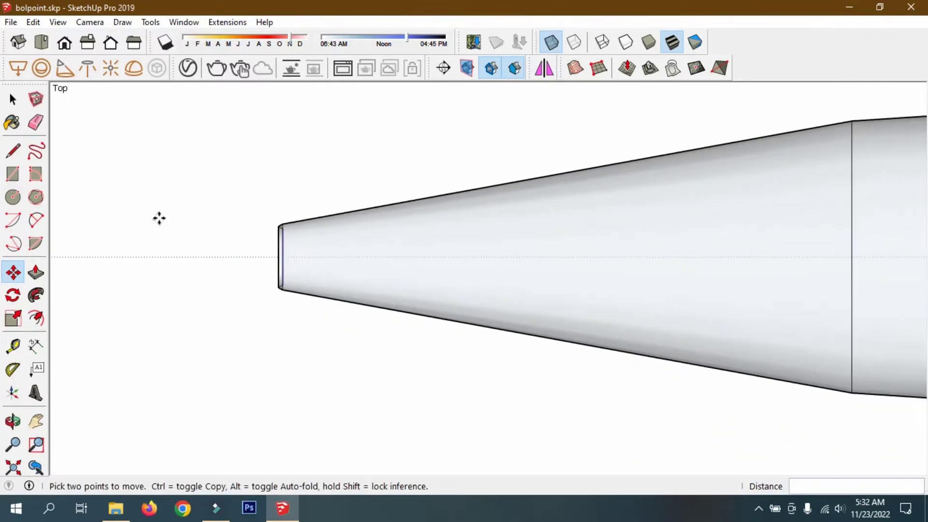
scroll(108, 201, down, 2)
scroll(106, 269, down, 3)
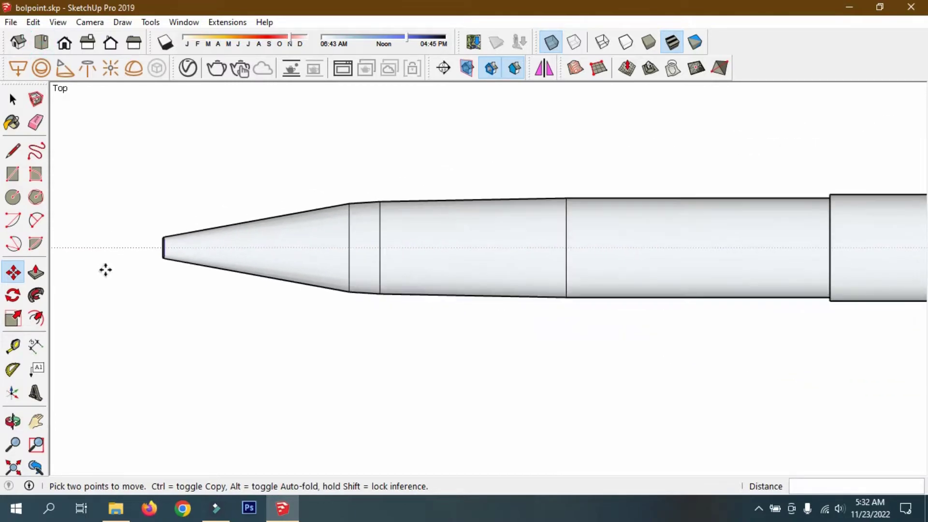
scroll(106, 270, down, 1)
scroll(105, 269, down, 1)
- Box-select the whole pen and make it a group
scroll(104, 270, down, 1)
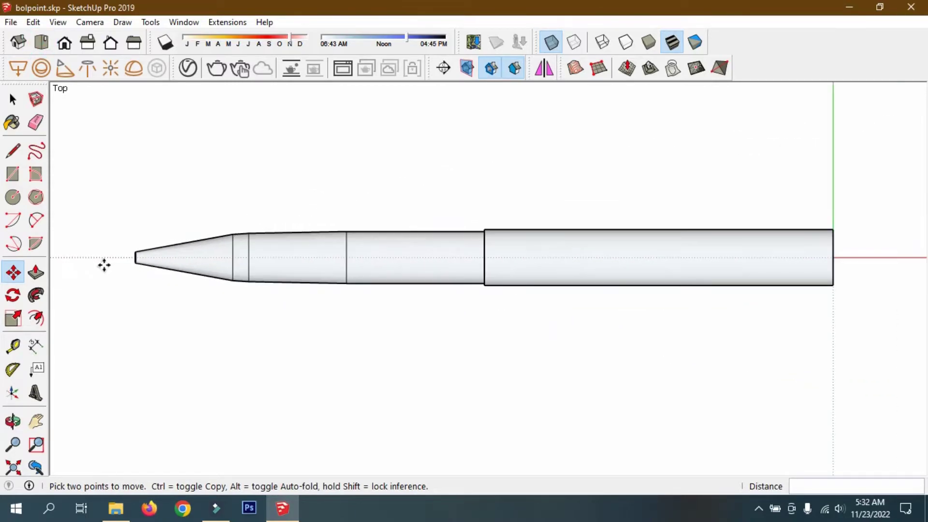
click(13, 99)
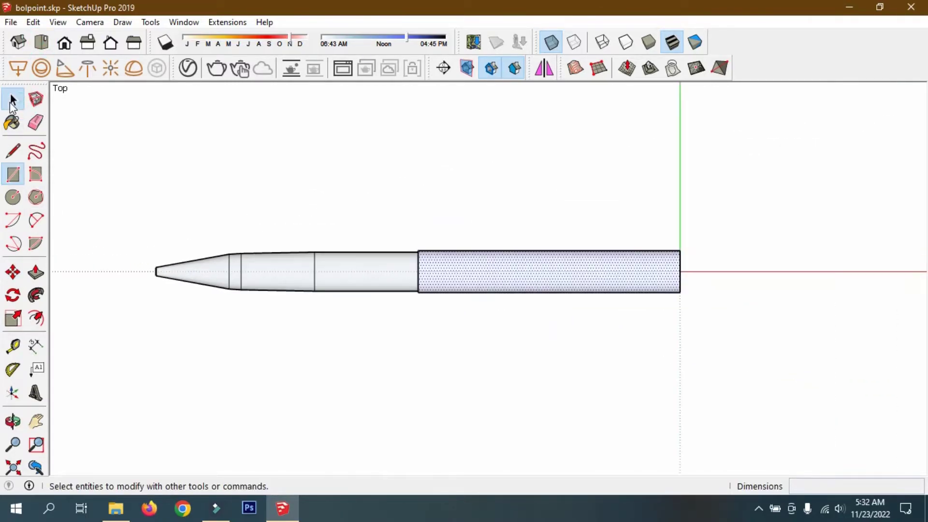
mouse_move(68, 125)
mouse_down()
mouse_move(598, 358)
mouse_move(759, 384)
mouse_up()
right_click(546, 272)
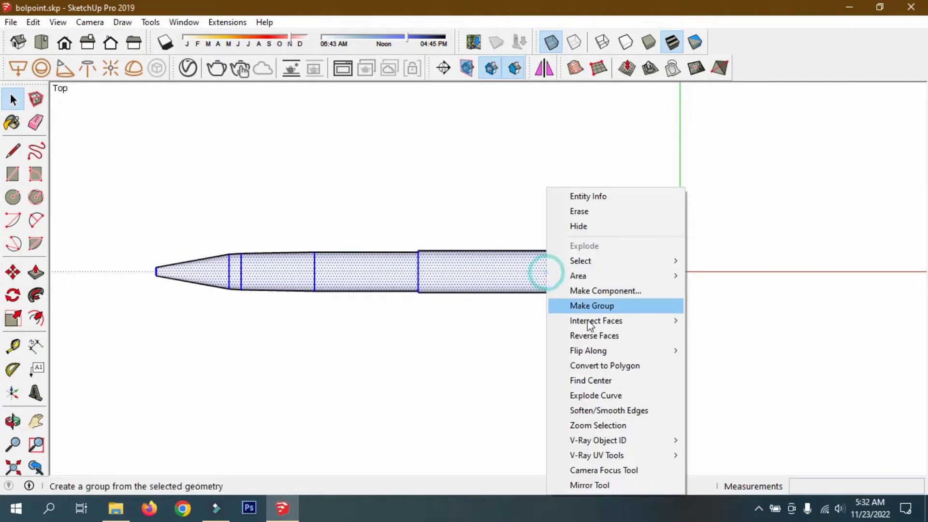
click(597, 306)
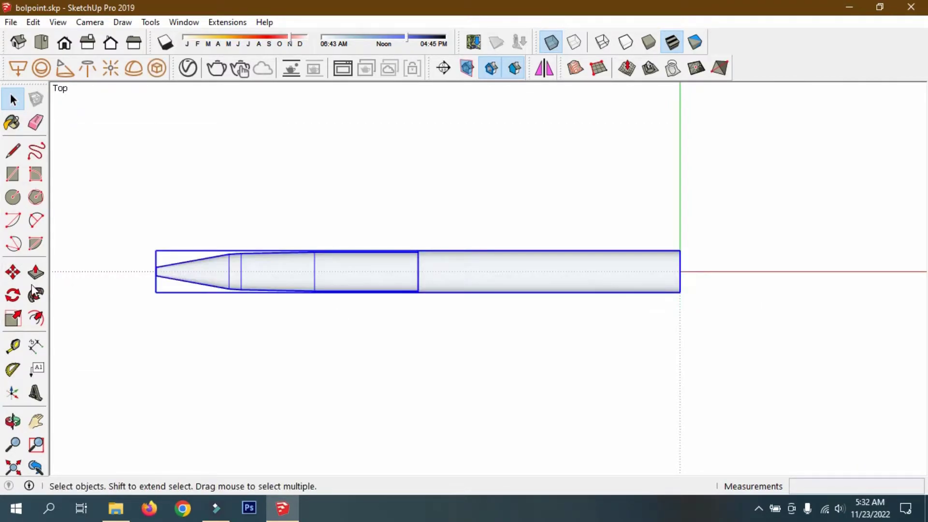
- Draw a small centre-out rectangle on top of the rear barrel
click(13, 174)
scroll(686, 270, up, 1)
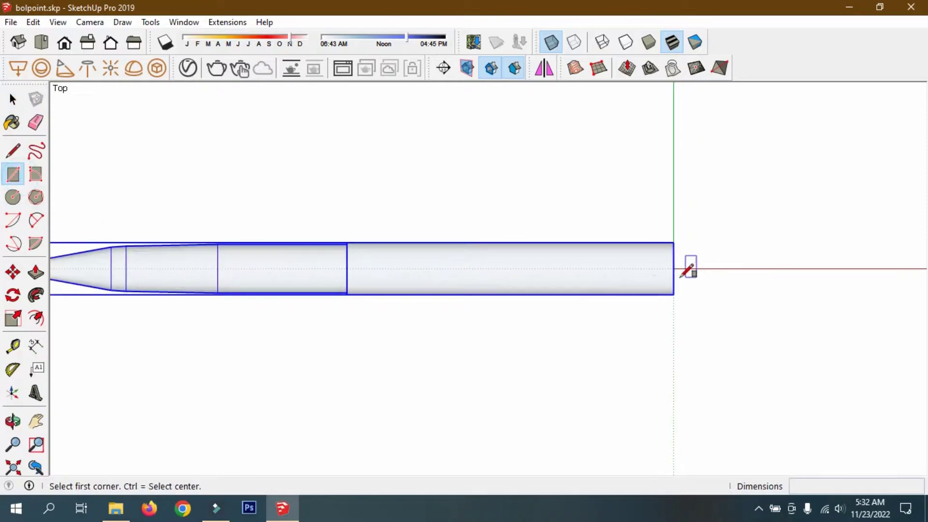
scroll(686, 271, up, 1)
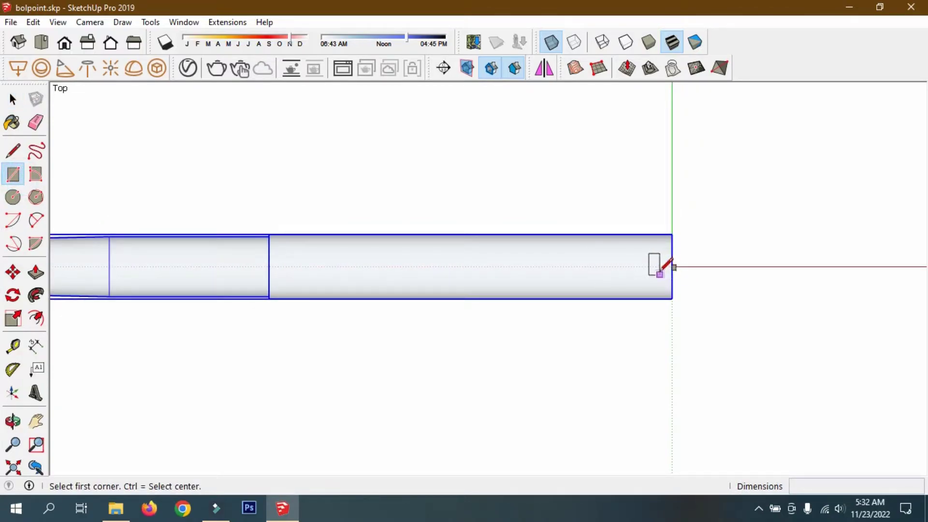
key(ctrl)
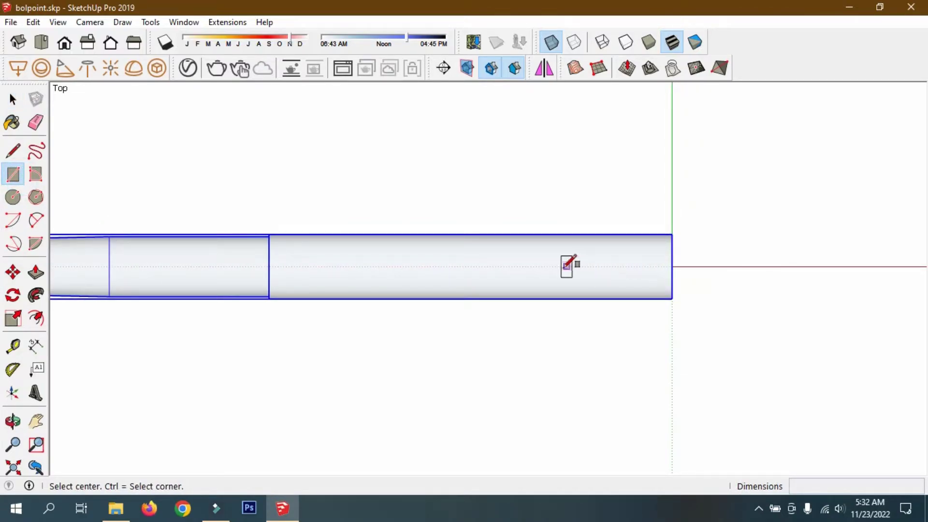
click(569, 265)
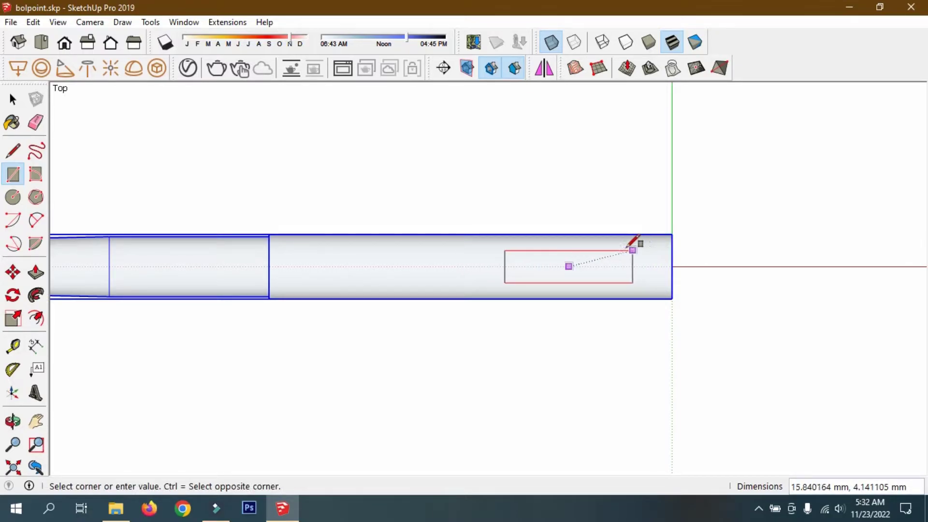
scroll(619, 250, up, 1)
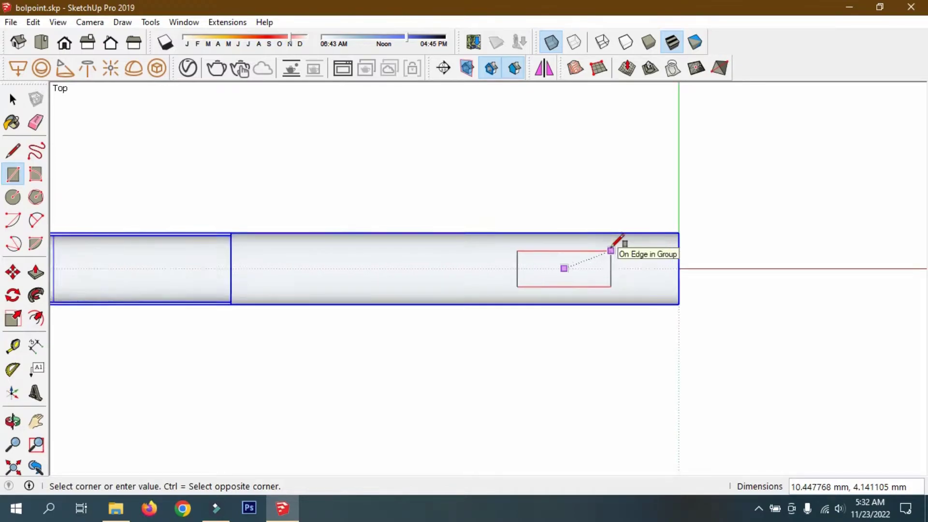
scroll(610, 251, up, 1)
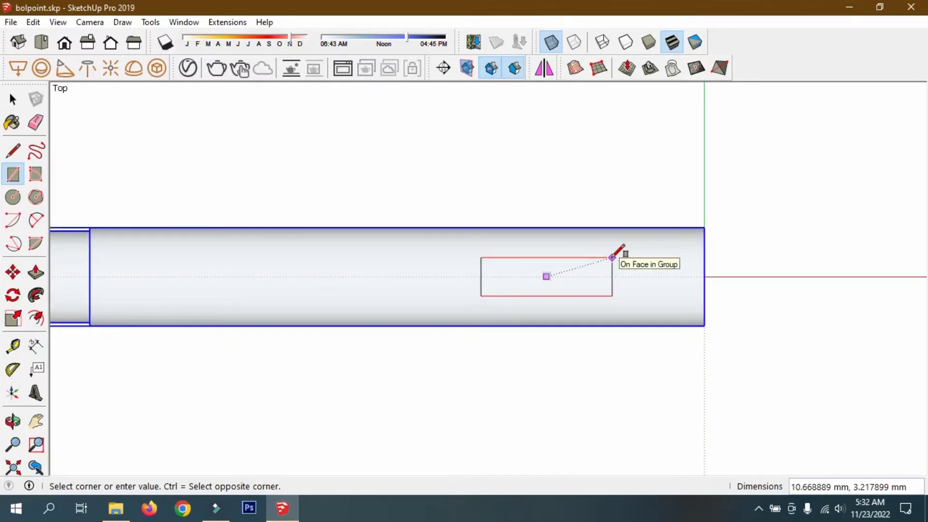
click(612, 258)
scroll(677, 261, down, 1)
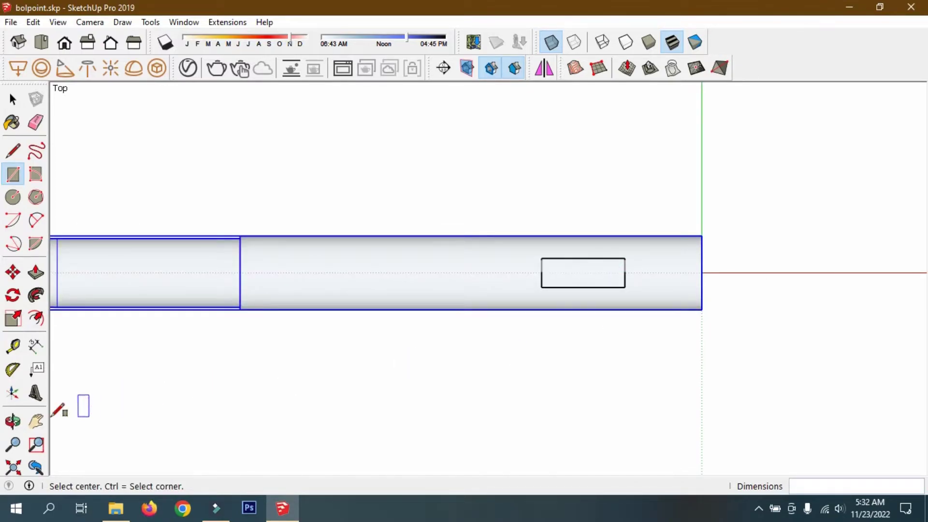
click(13, 420)
drag(491, 365, 569, 181)
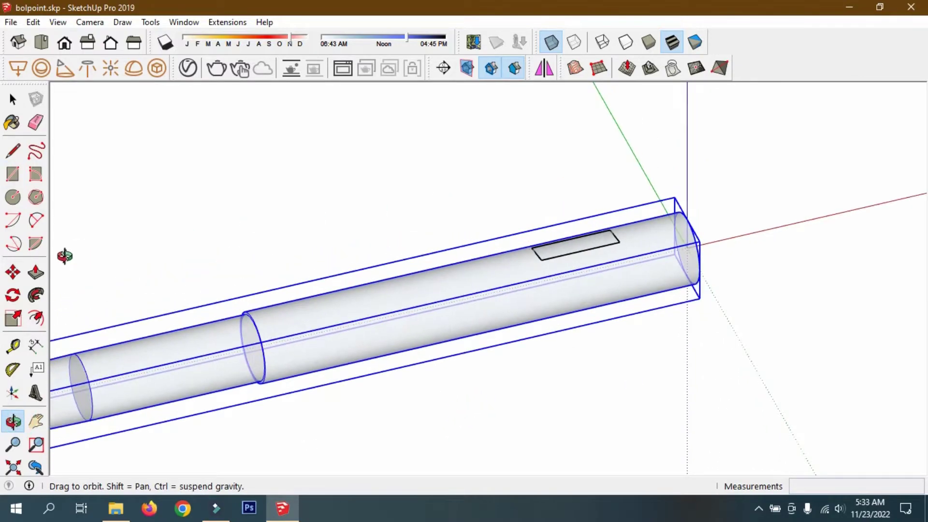
- Push/Pull the small barrel rectangle up 3.4 mm into a block
click(36, 272)
scroll(539, 254, up, 2)
click(542, 251)
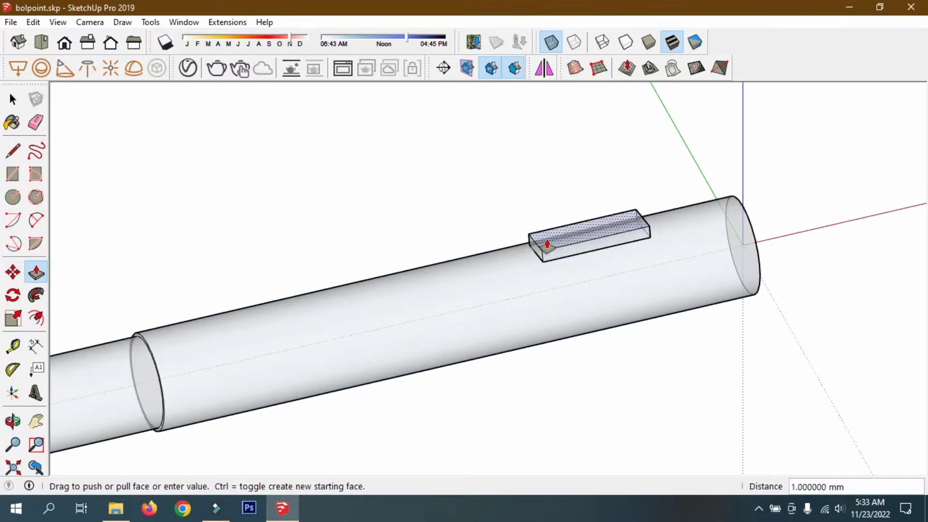
click(543, 215)
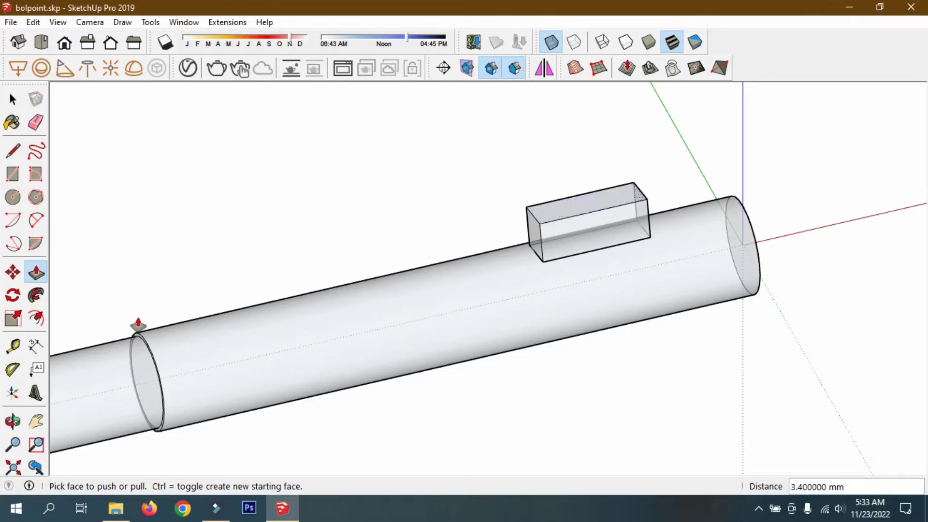
- Turn off X-ray and orbit to look along the barrel toward its end
click(550, 42)
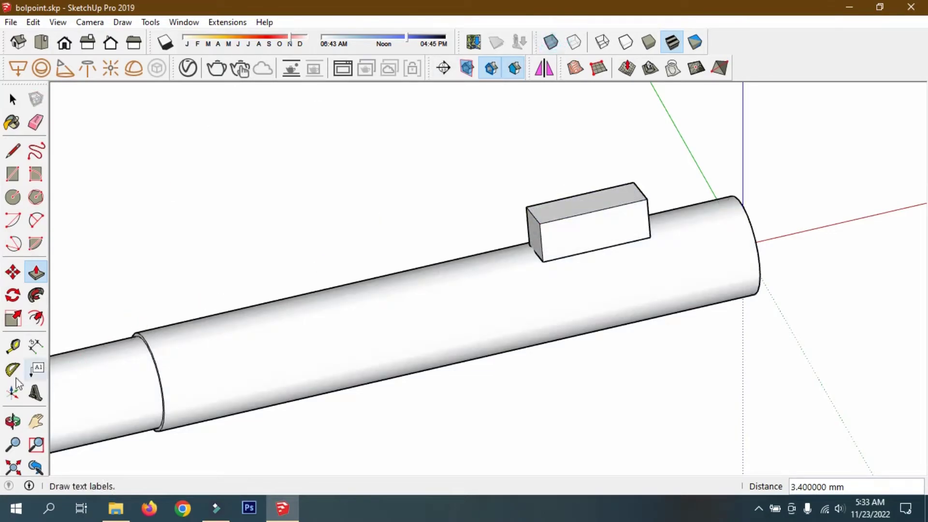
click(13, 420)
mouse_move(497, 327)
mouse_down()
mouse_move(632, 306)
mouse_move(579, 228)
mouse_move(627, 172)
mouse_move(595, 87)
mouse_move(590, 108)
mouse_move(433, 263)
mouse_move(344, 312)
mouse_up()
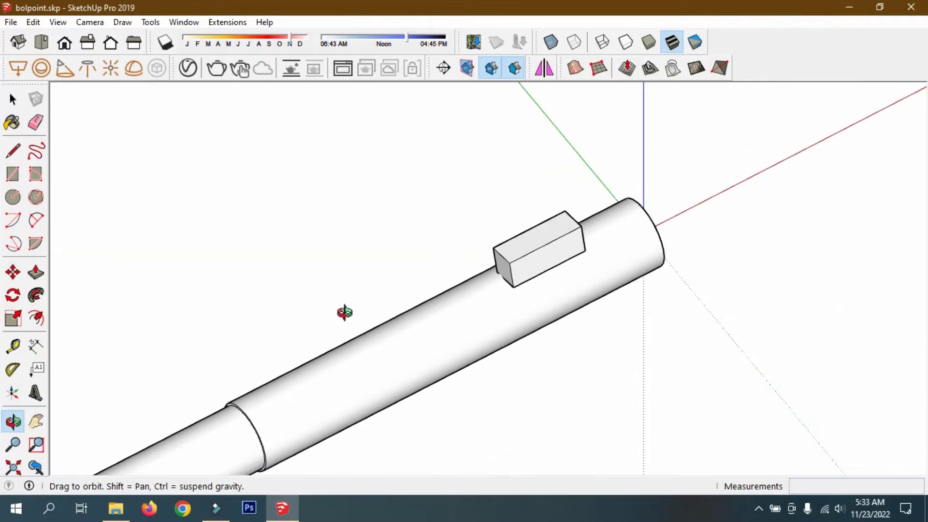
- Undo the 3.4 mm block, then view the pen from Top, Right and finally Front
key(ctrl+z)
drag(604, 315, 600, 331)
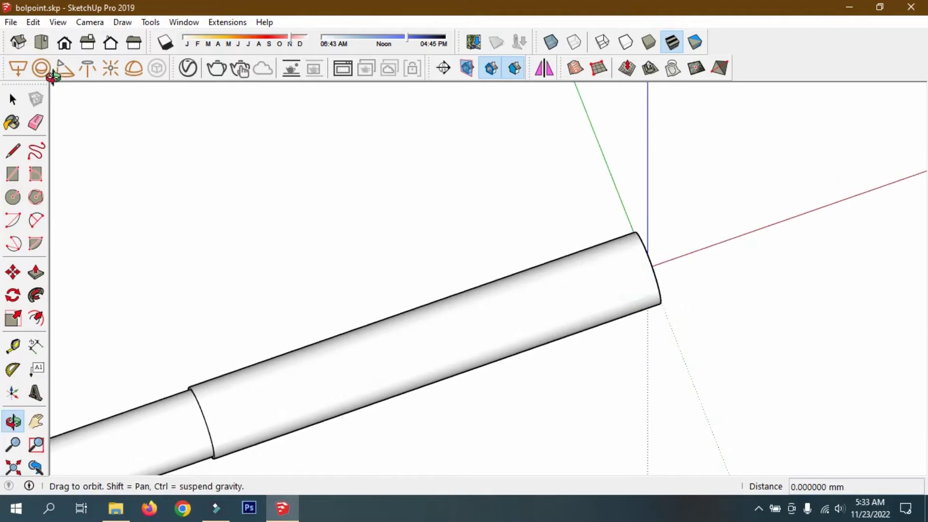
click(42, 47)
scroll(669, 219, down, 1)
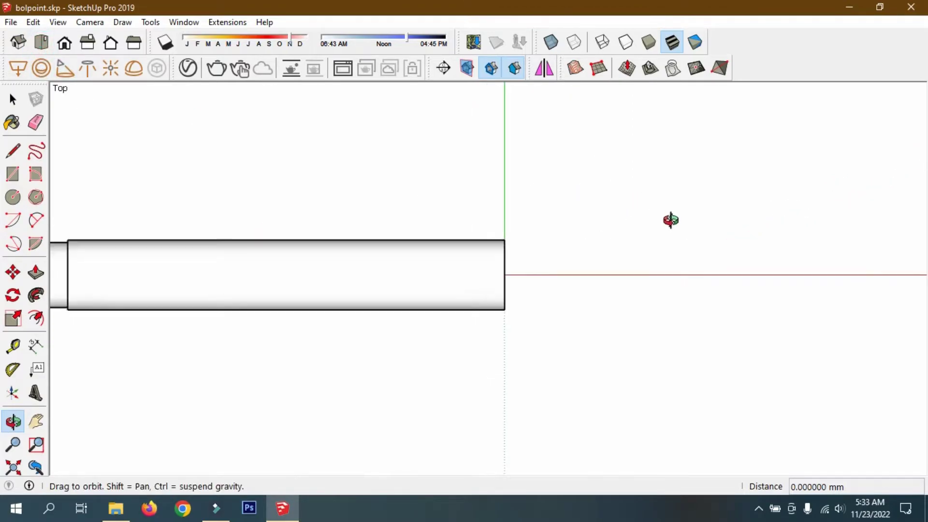
scroll(695, 223, down, 1)
scroll(696, 224, down, 1)
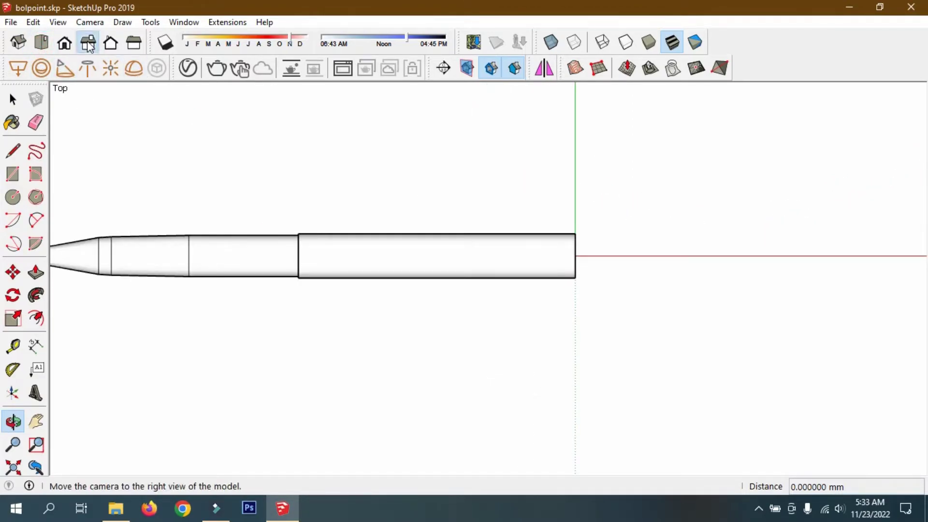
click(87, 42)
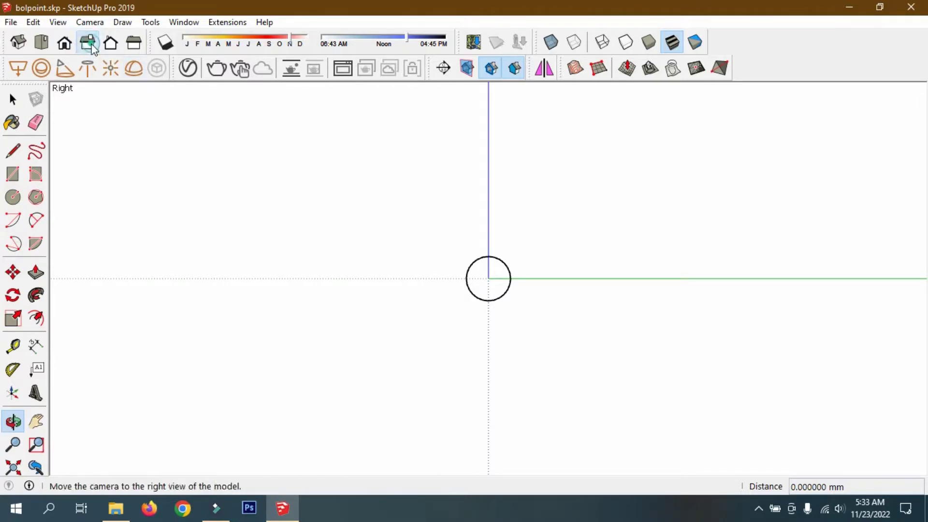
click(68, 45)
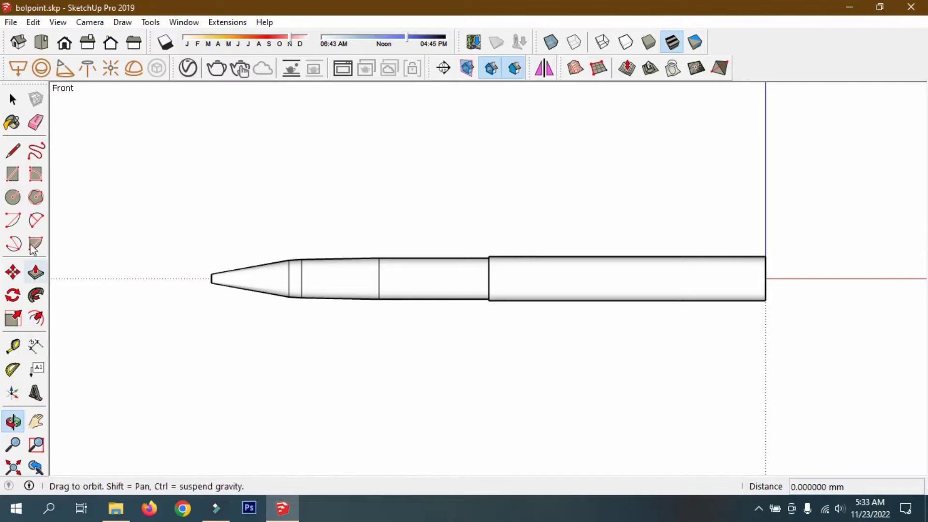
- Trace a 4 mm tall rectangular clip profile with lines on the barrel's top right end
click(14, 178)
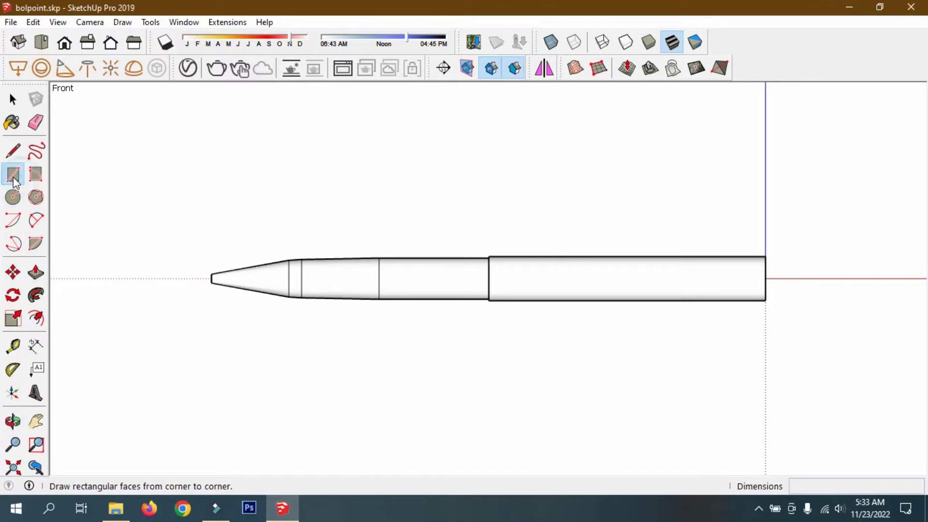
click(13, 151)
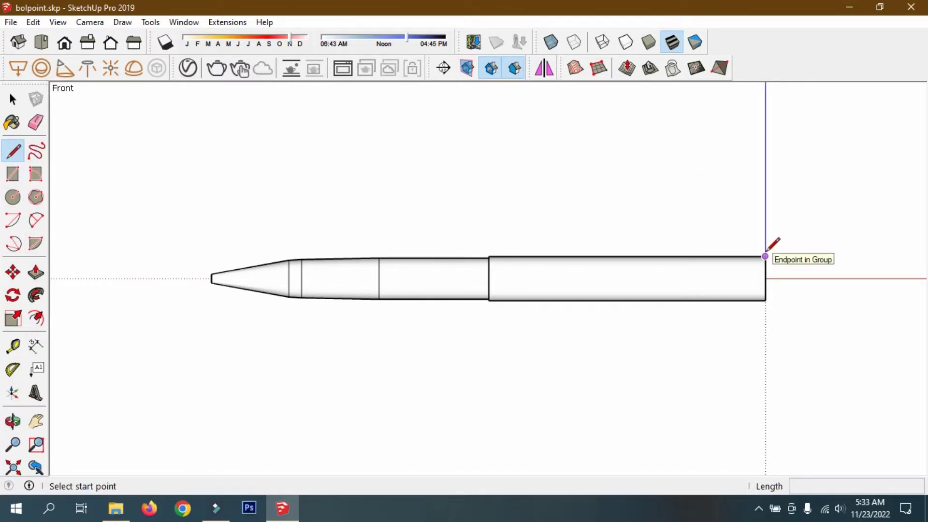
click(13, 346)
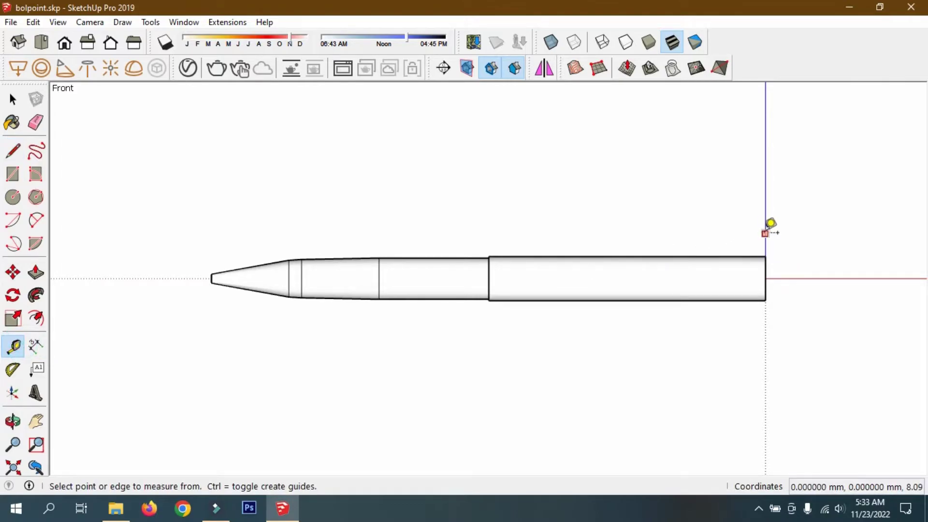
click(14, 152)
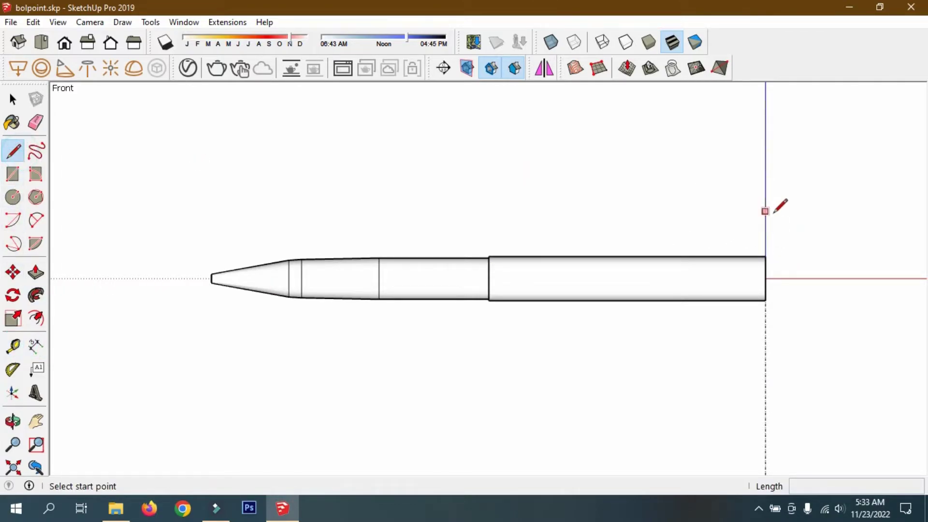
click(765, 255)
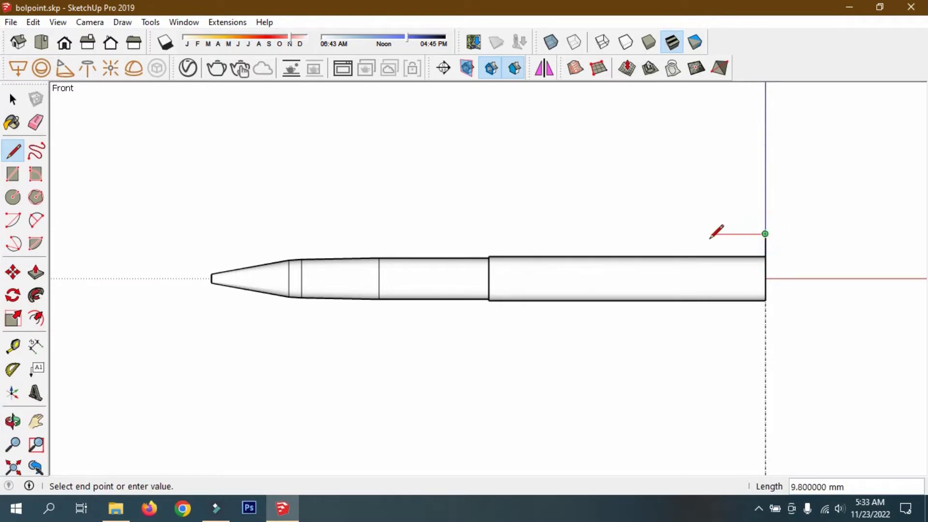
click(692, 234)
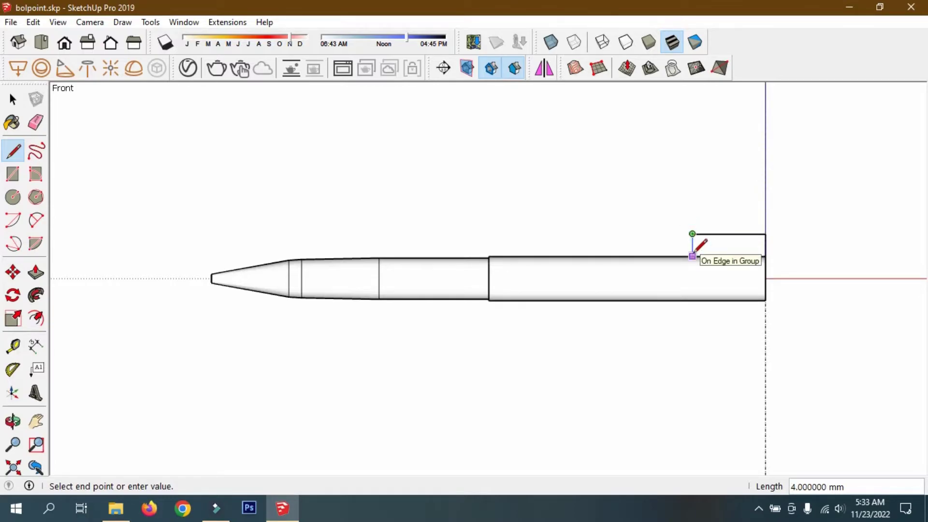
click(693, 255)
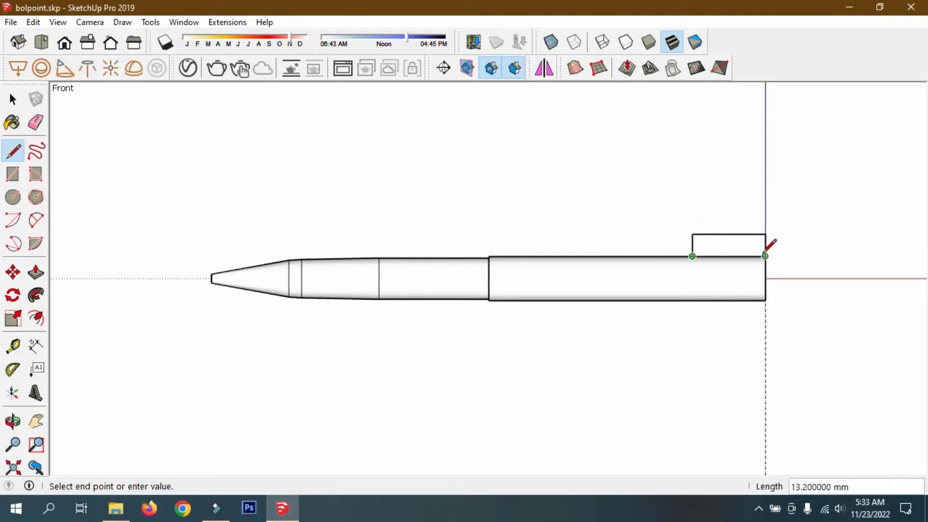
click(762, 254)
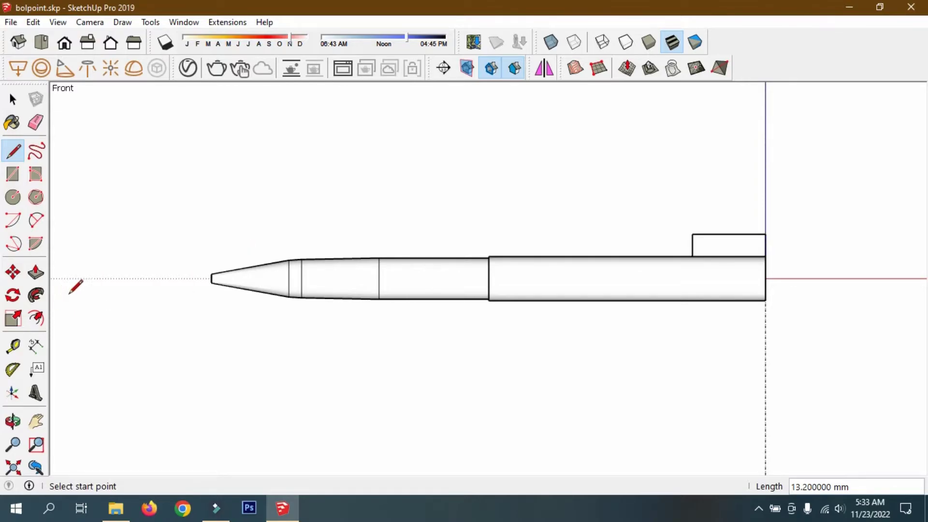
click(12, 421)
mouse_move(580, 267)
mouse_down()
mouse_move(738, 385)
mouse_move(581, 109)
mouse_move(583, 149)
mouse_up()
- Push/Pull the clip profile 1.6 mm, then pull its side face out 0.9 mm
scroll(583, 150, up, 3)
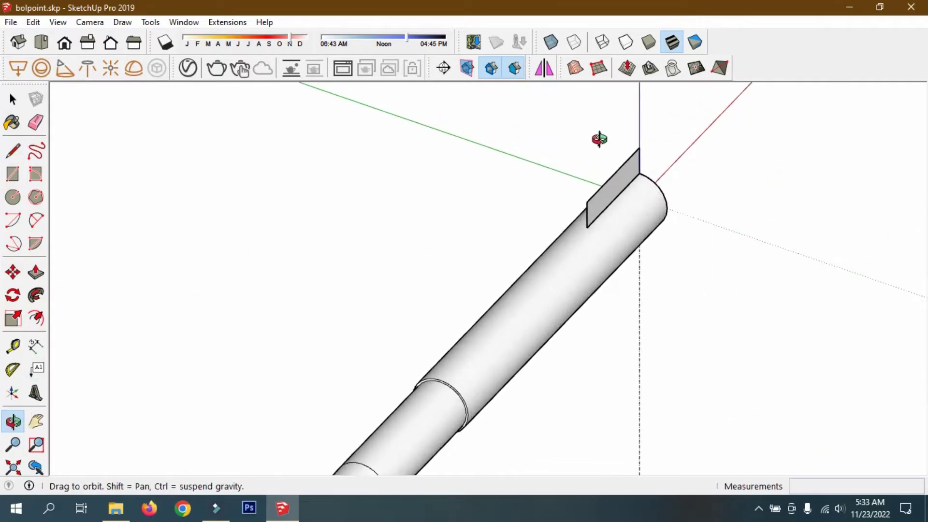
click(36, 272)
scroll(574, 173, up, 1)
click(610, 189)
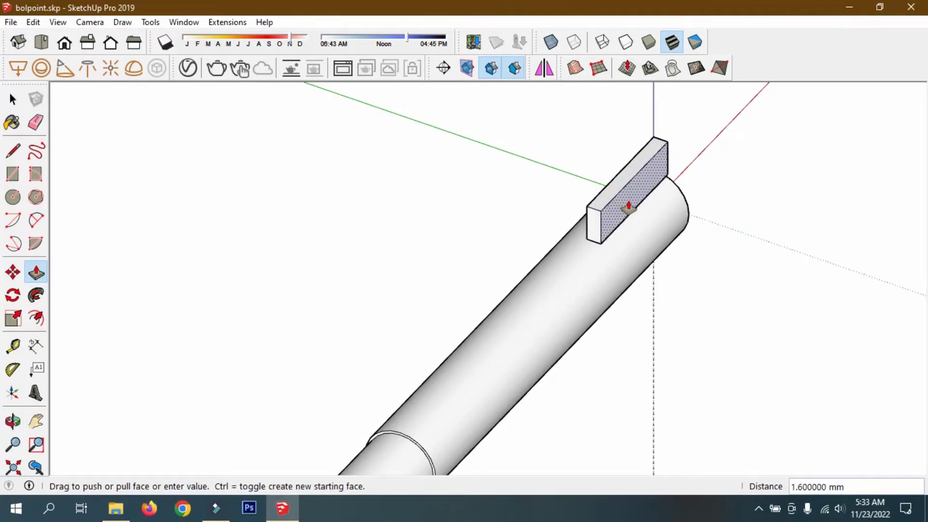
click(621, 211)
click(622, 237)
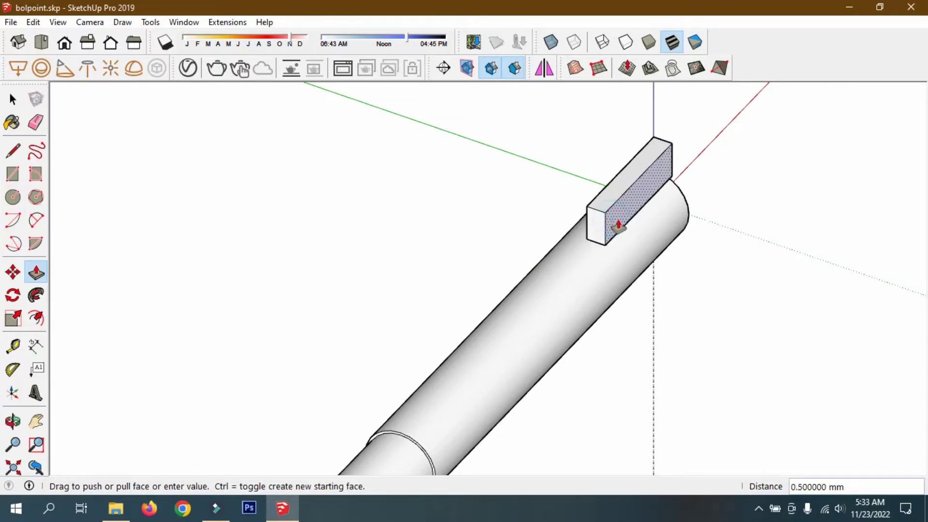
click(621, 230)
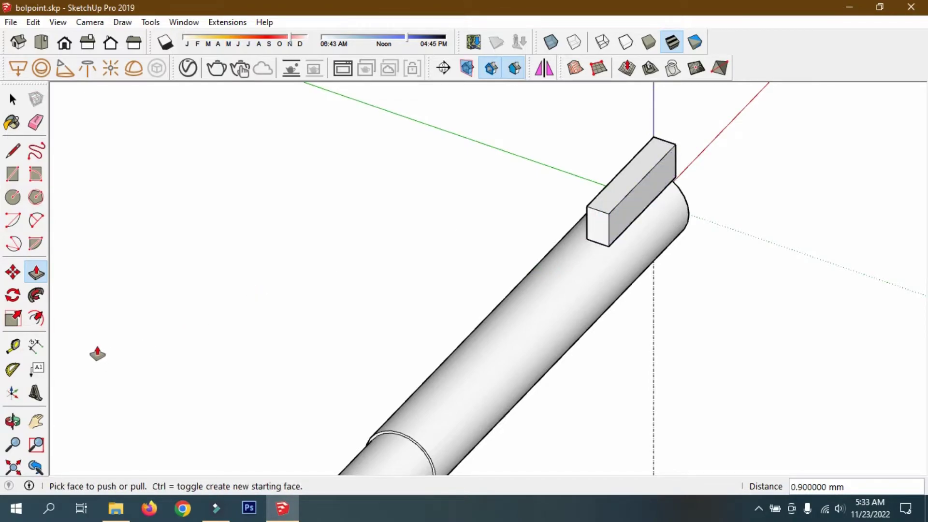
- Select the whole clip block and move it 1.25 mm across the barrel top
click(13, 421)
mouse_move(633, 232)
mouse_down()
mouse_move(301, 227)
mouse_move(149, 186)
mouse_up()
click(13, 99)
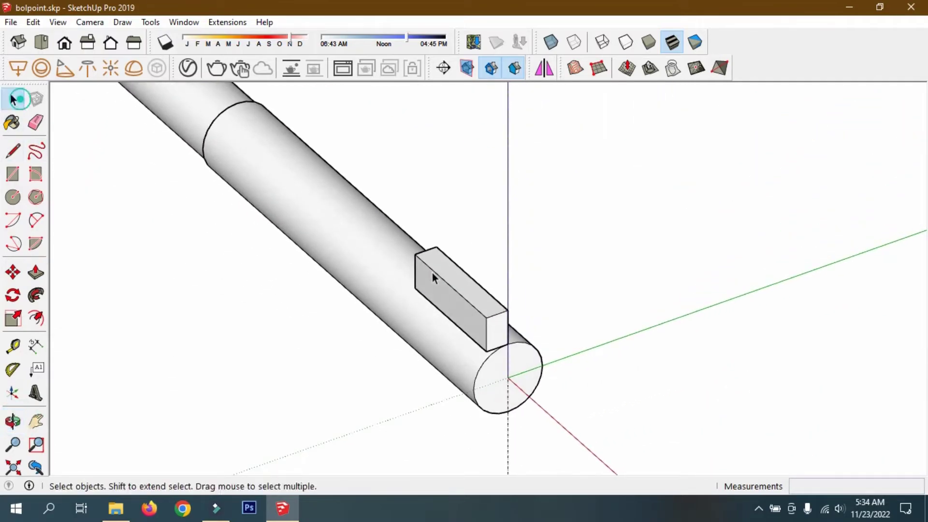
triple_click(506, 334)
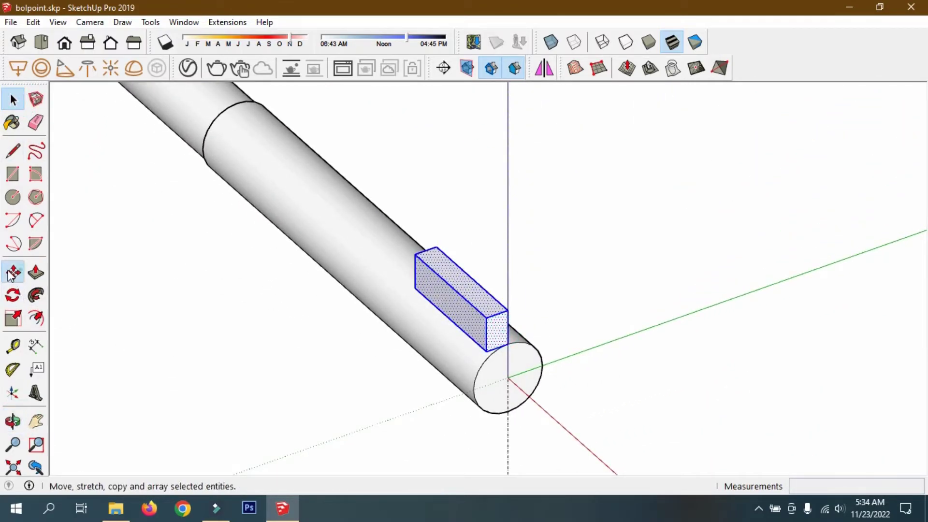
click(13, 272)
scroll(515, 350, up, 1)
scroll(502, 349, up, 2)
scroll(464, 340, up, 2)
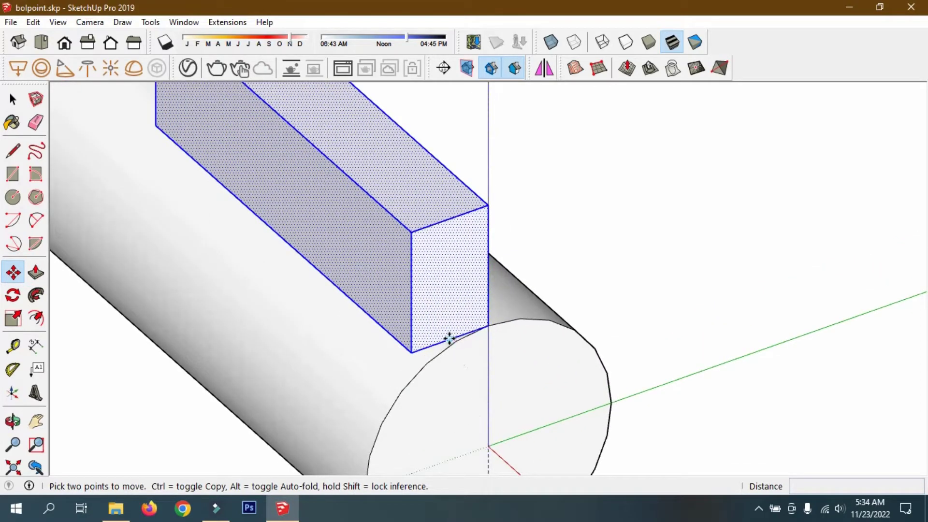
click(450, 338)
click(487, 327)
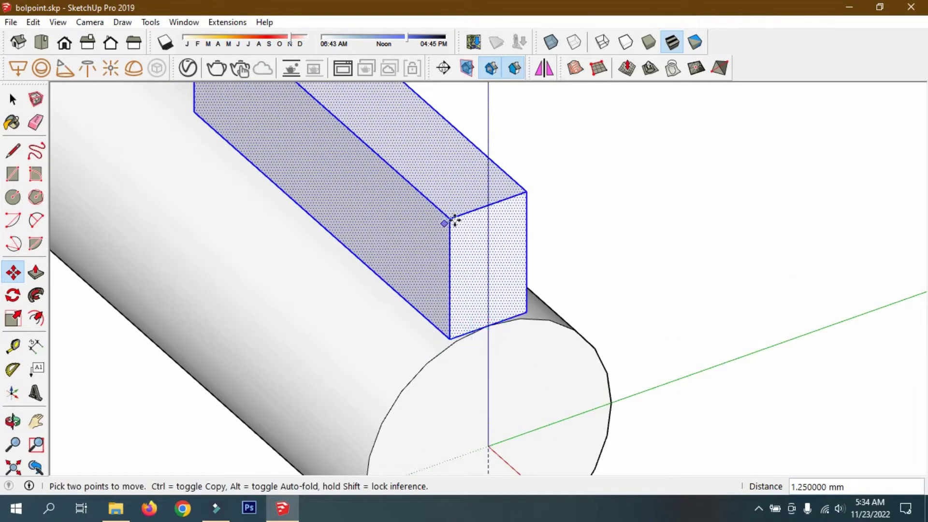
scroll(474, 295, down, 2)
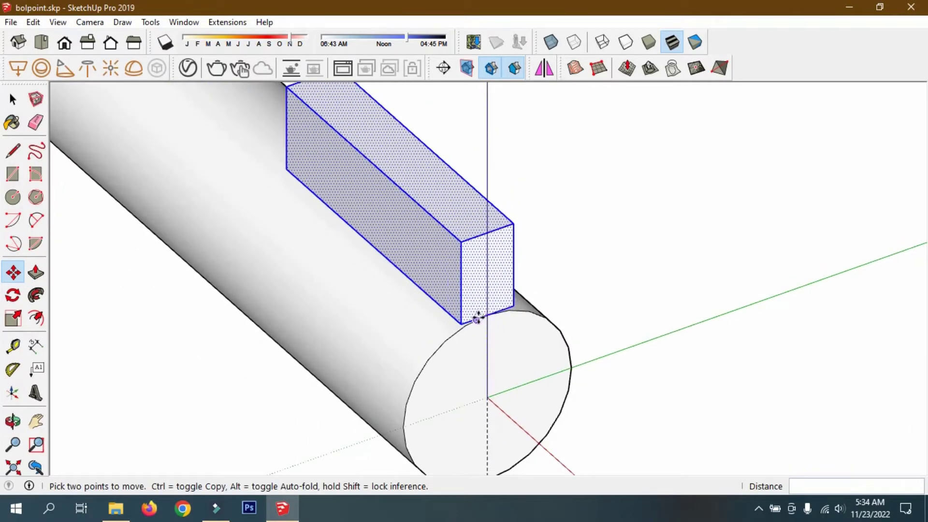
click(13, 420)
mouse_move(155, 390)
mouse_down()
mouse_move(352, 346)
mouse_move(494, 288)
mouse_up()
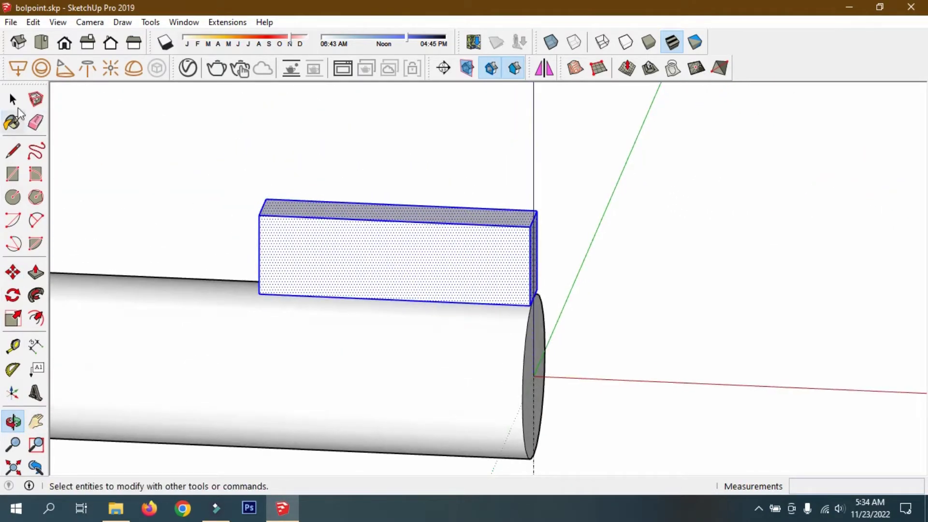
- In Front view, move the clip block's top face 2.3 mm toward the pen tip
click(13, 99)
drag(182, 158, 560, 237)
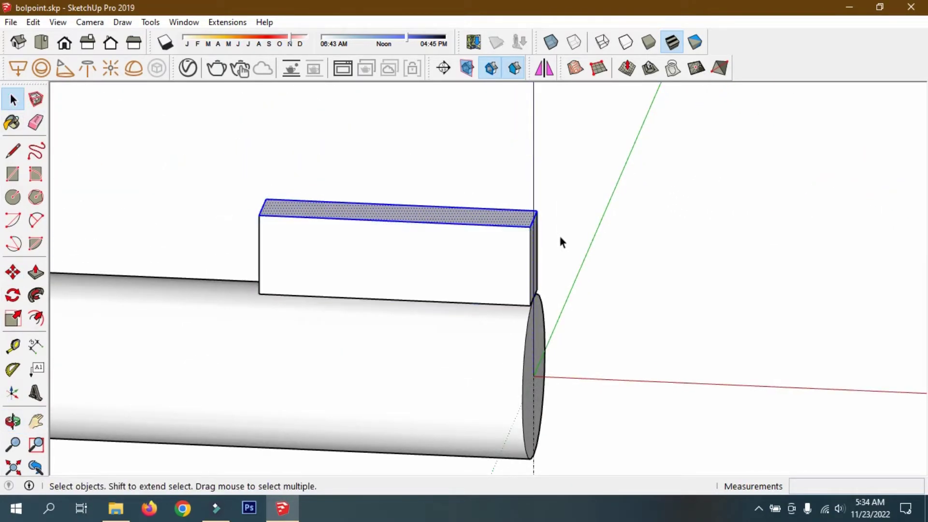
click(14, 272)
scroll(517, 208, up, 1)
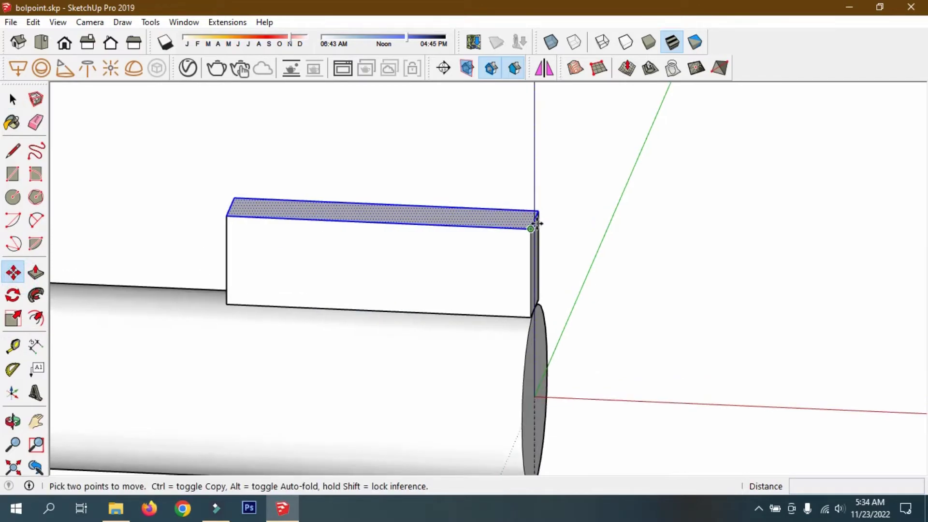
scroll(723, 215, up, 1)
scroll(664, 192, down, 3)
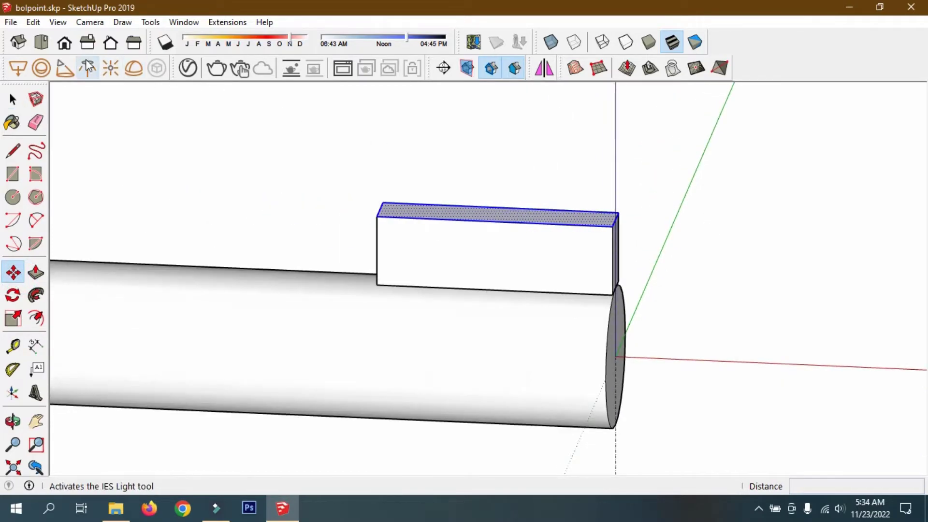
click(65, 42)
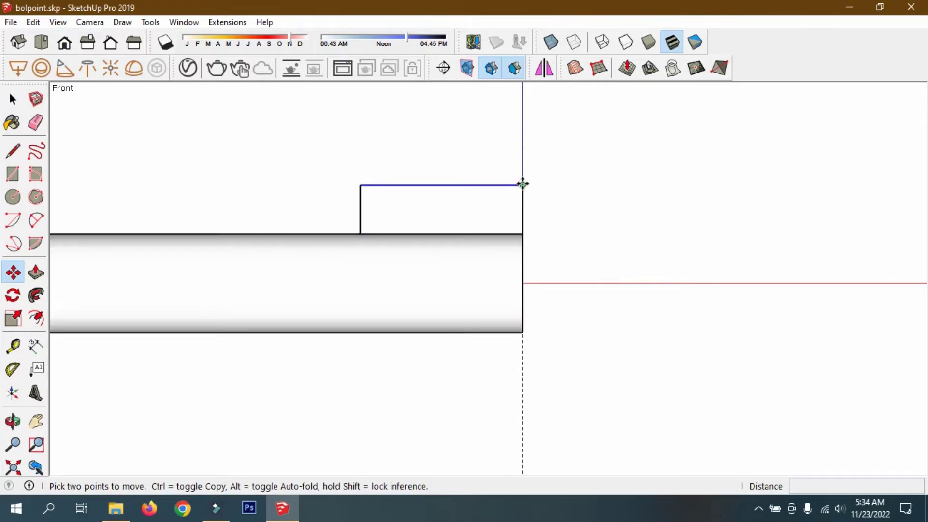
click(522, 184)
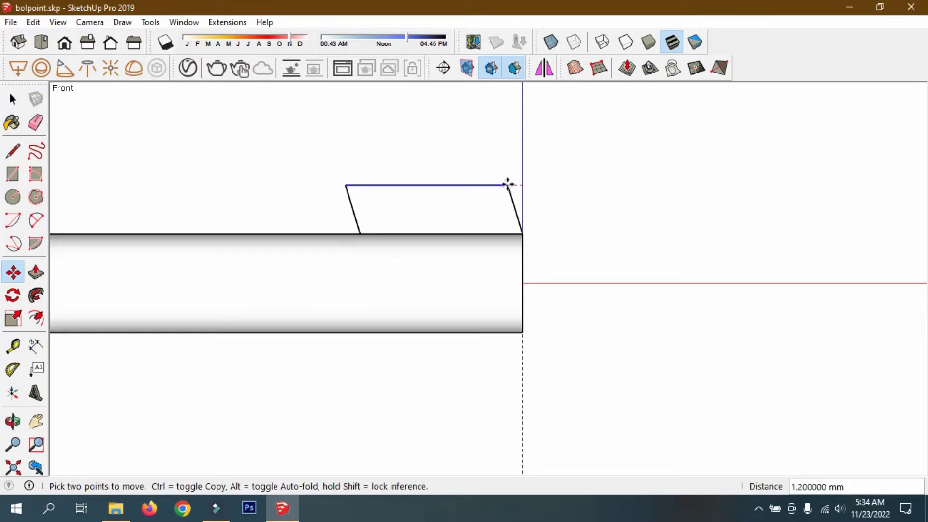
click(492, 186)
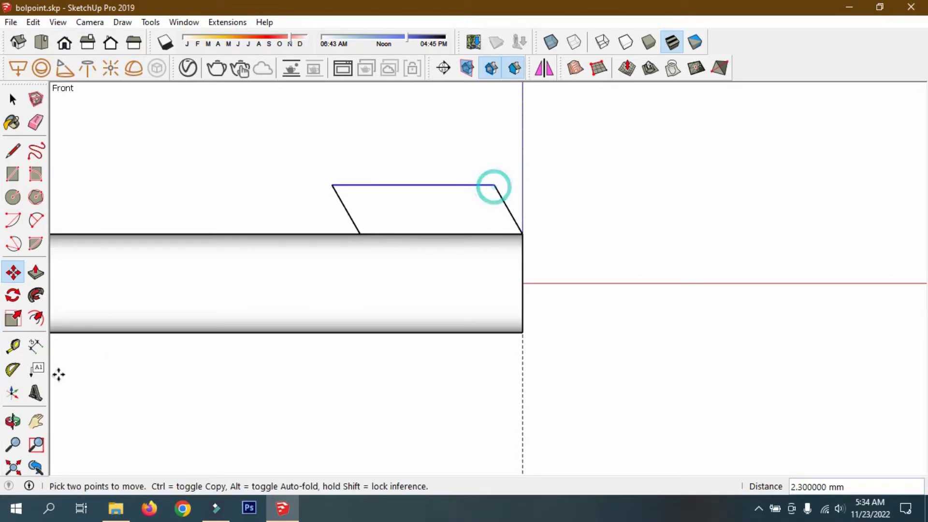
click(12, 421)
drag(300, 284, 419, 367)
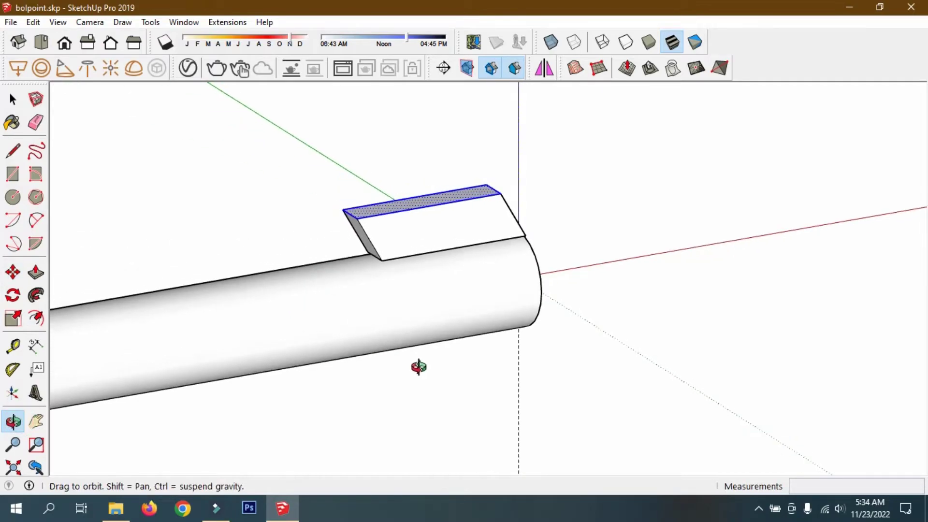
- Push/Pull the clip block's top face up 1.2 mm
click(12, 99)
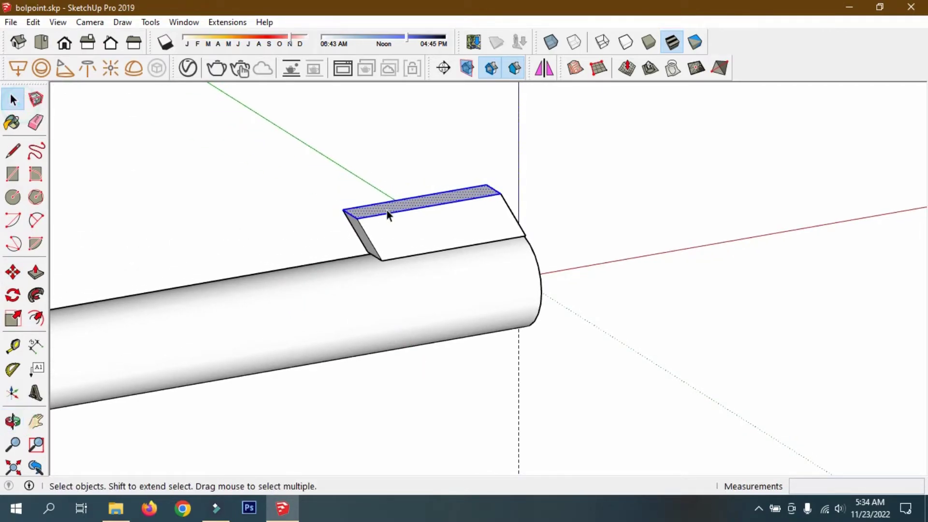
scroll(387, 211, up, 2)
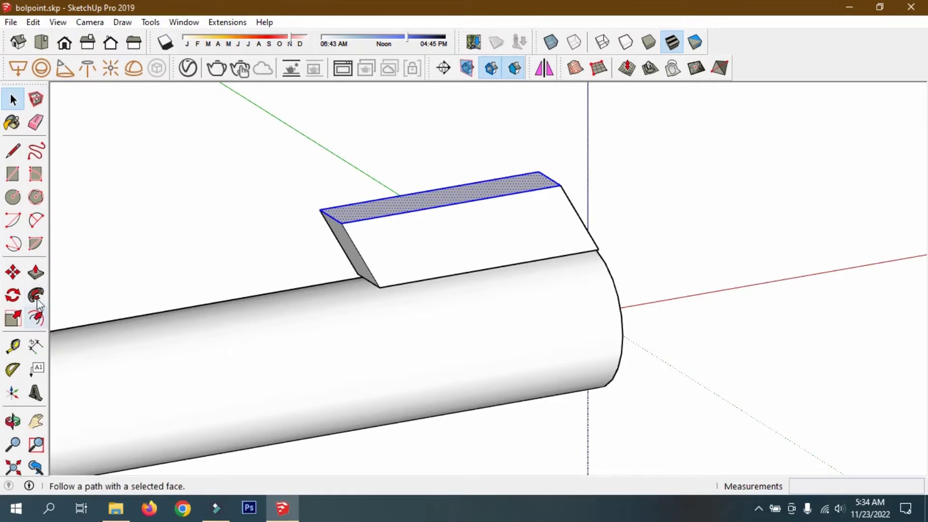
click(36, 272)
scroll(341, 224, up, 1)
drag(340, 224, 341, 204)
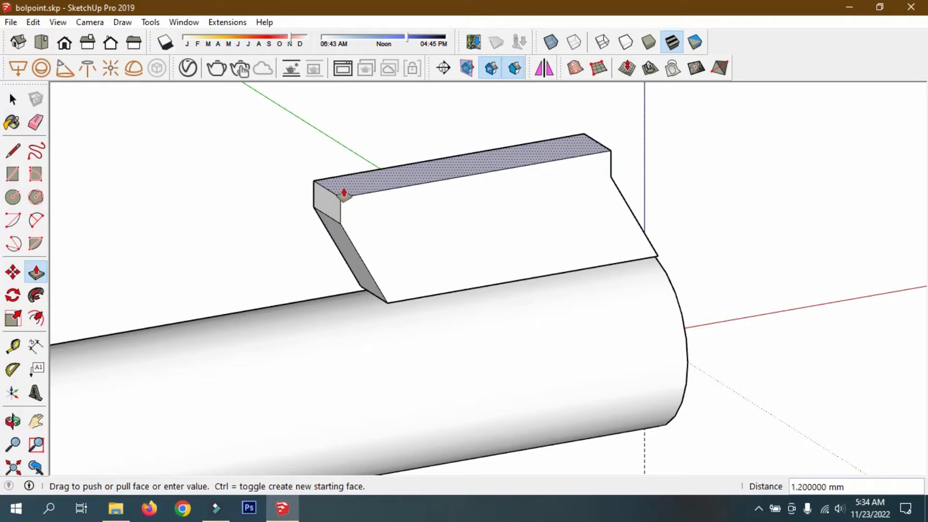
drag(341, 204, 345, 190)
- Pull the block's end face out into a thin arm about 27.5 mm long
scroll(578, 200, down, 2)
scroll(555, 232, down, 1)
drag(424, 214, 193, 246)
scroll(327, 224, down, 2)
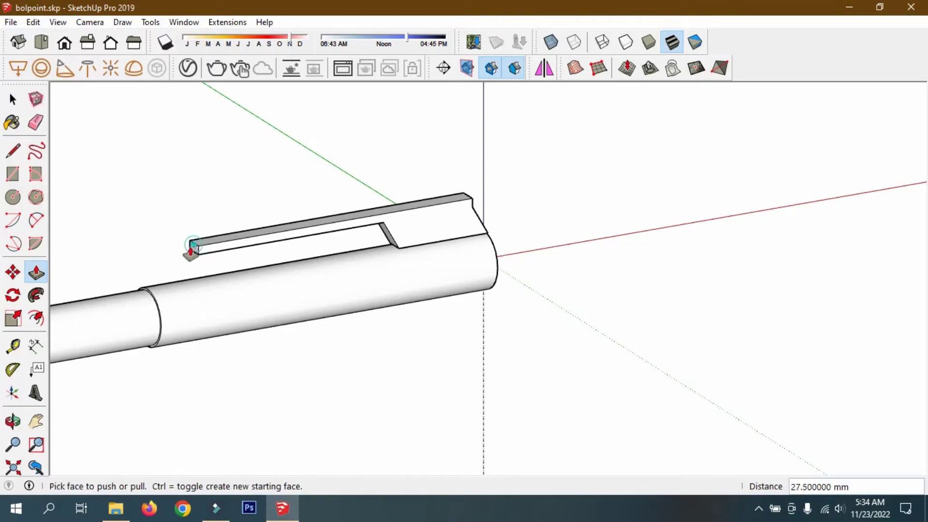
scroll(526, 248, down, 1)
- Draw a line across the clip arm's side face, marking off a 2.5 mm end section
click(13, 420)
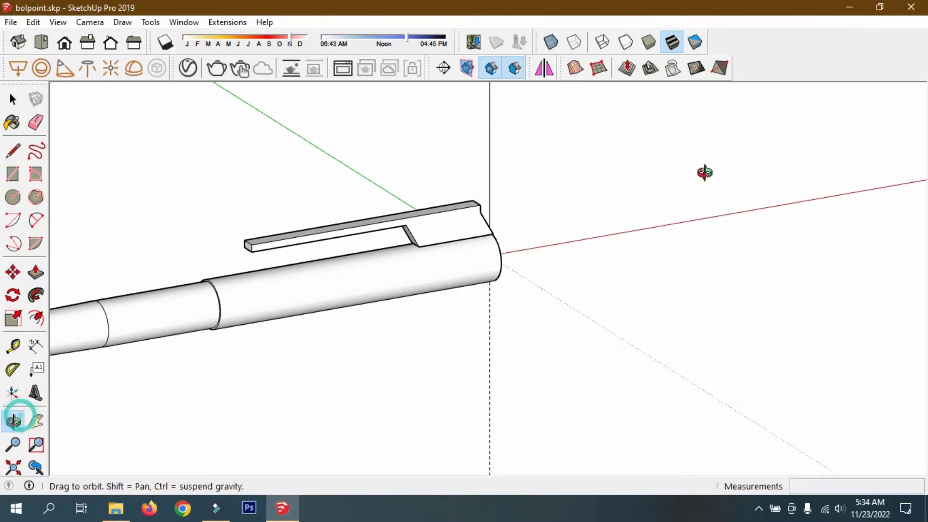
mouse_move(704, 172)
mouse_down()
mouse_move(574, 180)
mouse_move(394, 236)
mouse_up()
scroll(342, 219, up, 1)
scroll(305, 221, up, 2)
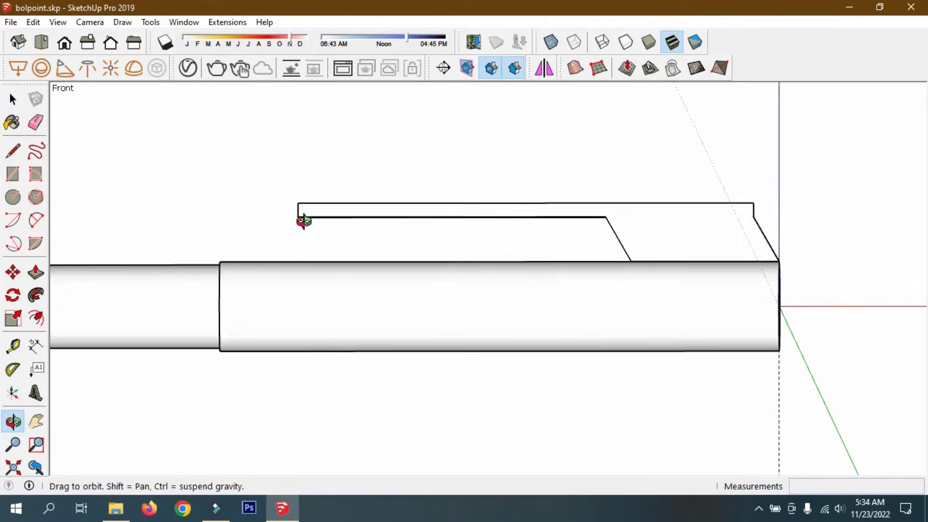
scroll(305, 219, up, 2)
scroll(311, 180, up, 2)
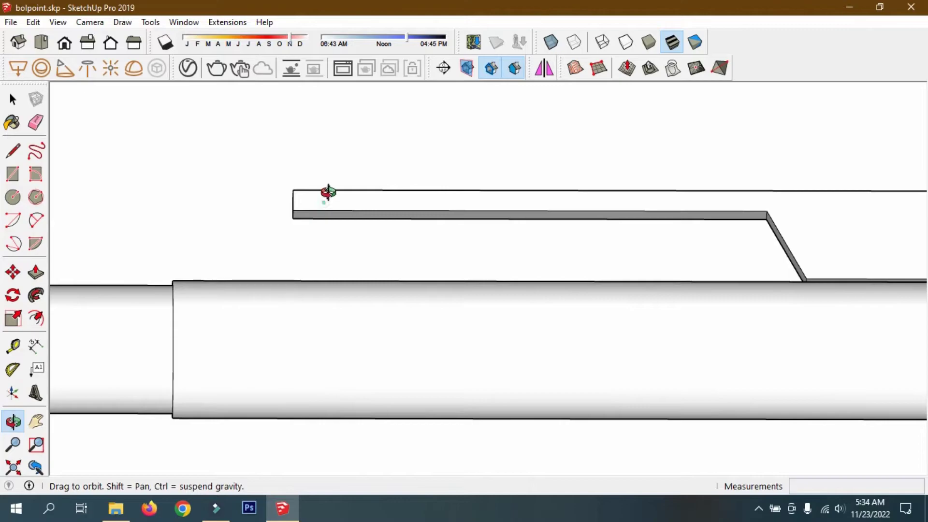
mouse_move(328, 193)
mouse_down()
mouse_move(325, 182)
mouse_move(315, 211)
mouse_up()
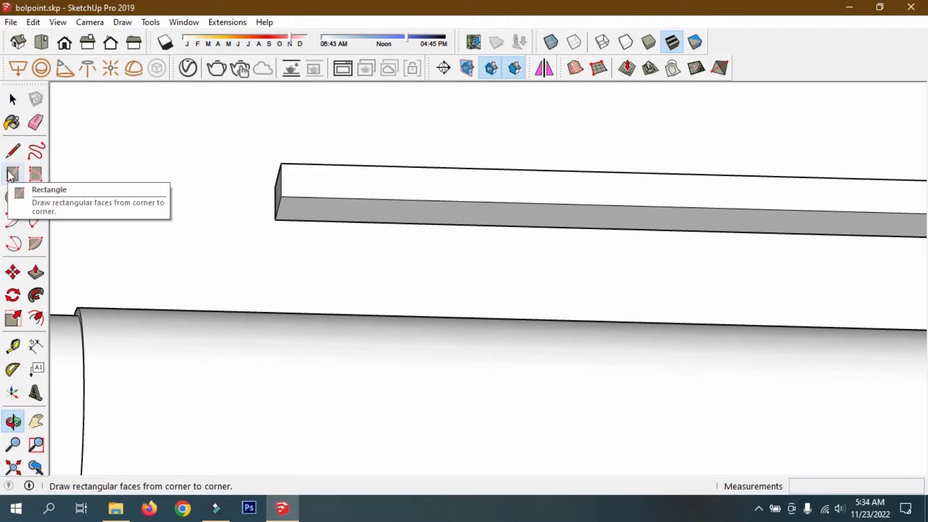
click(13, 151)
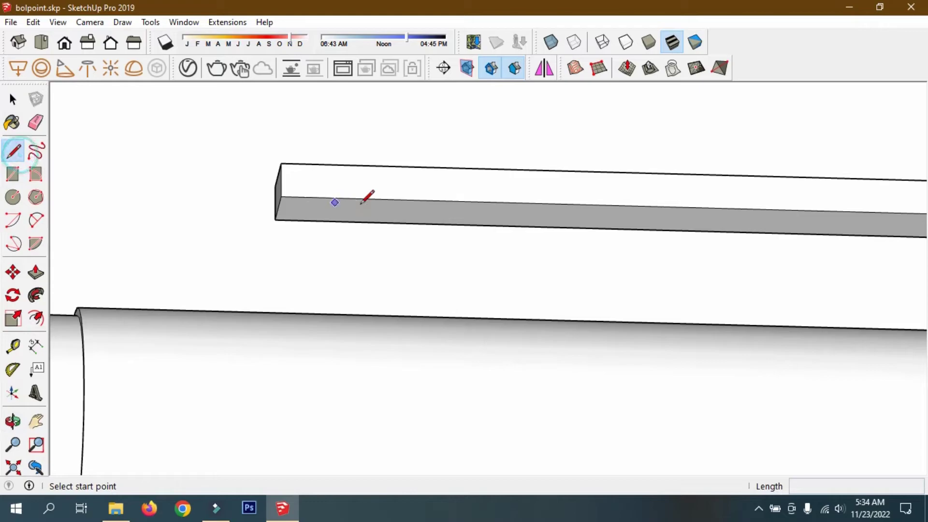
click(395, 199)
click(390, 223)
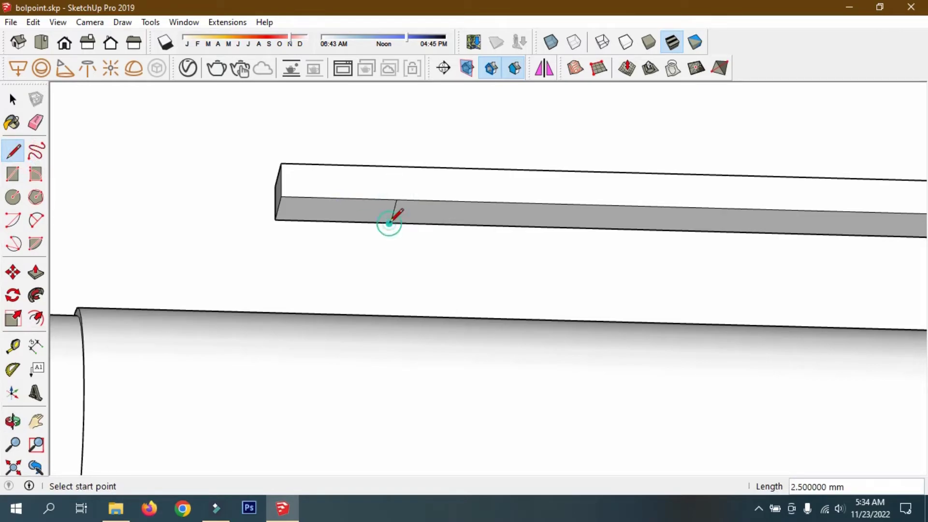
- Offset that end section of the side face inward into an inset rectangle
click(36, 318)
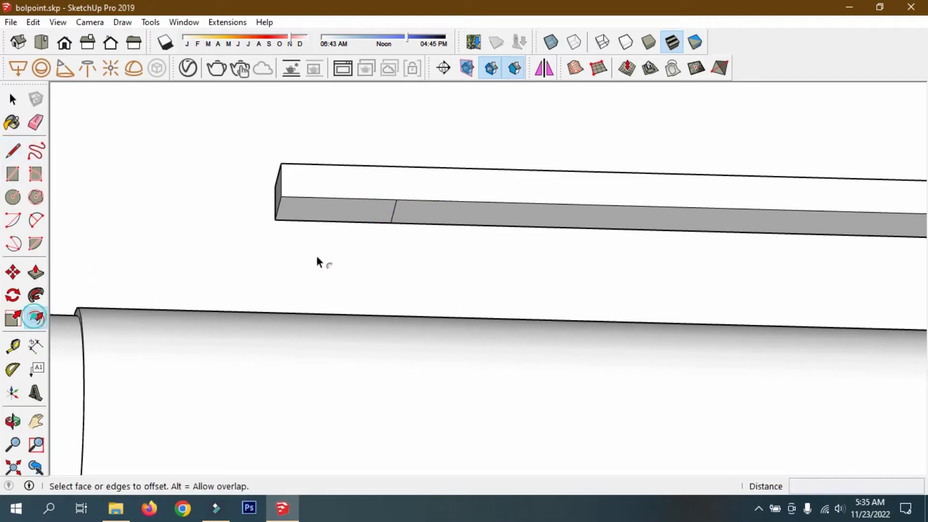
scroll(323, 213, up, 1)
click(323, 210)
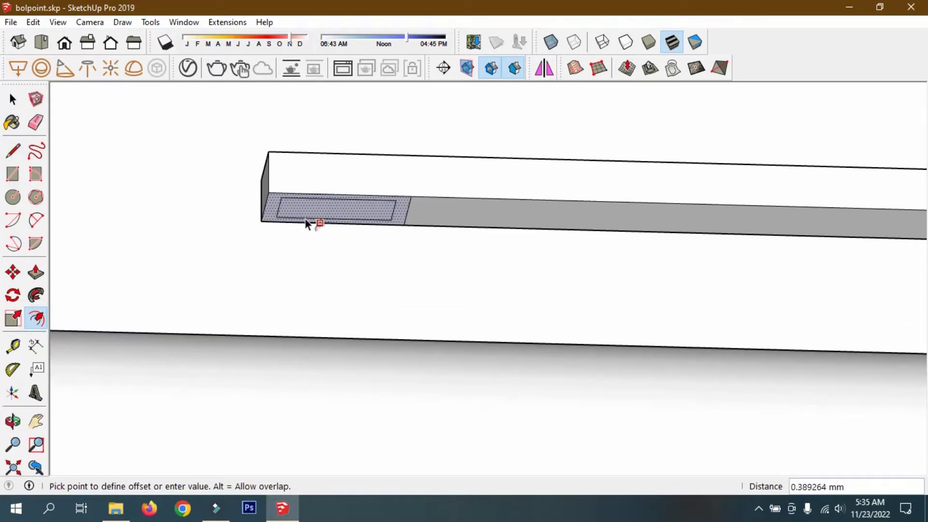
click(309, 222)
- Push/Pull the inset rectangle out about 1.3 mm into a tab
click(36, 272)
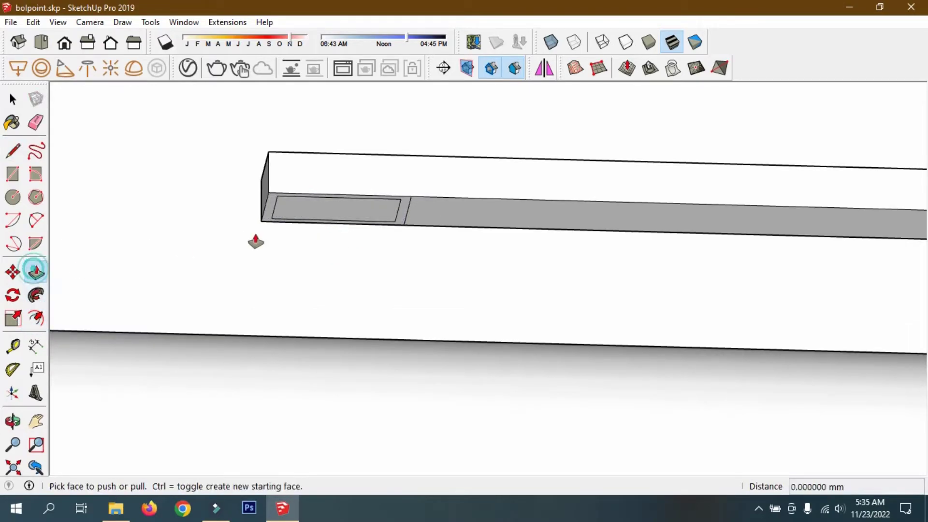
scroll(291, 220, up, 1)
click(293, 214)
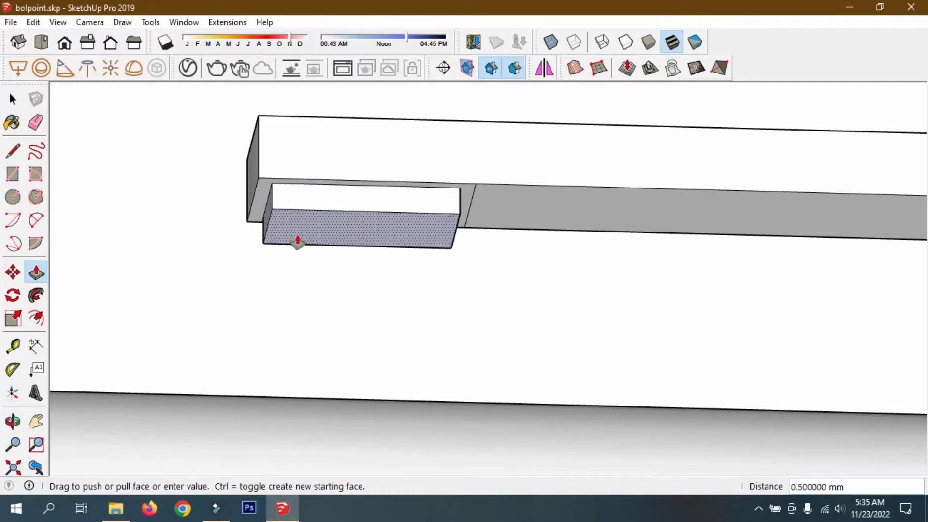
click(300, 284)
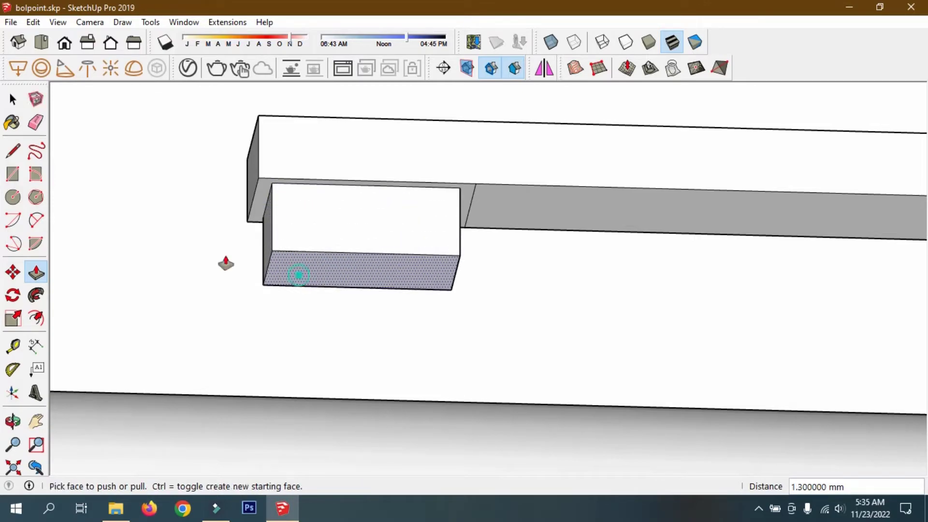
- Draw a diagonal to the tab edge's midpoint and push the triangular corner away
click(14, 151)
click(334, 252)
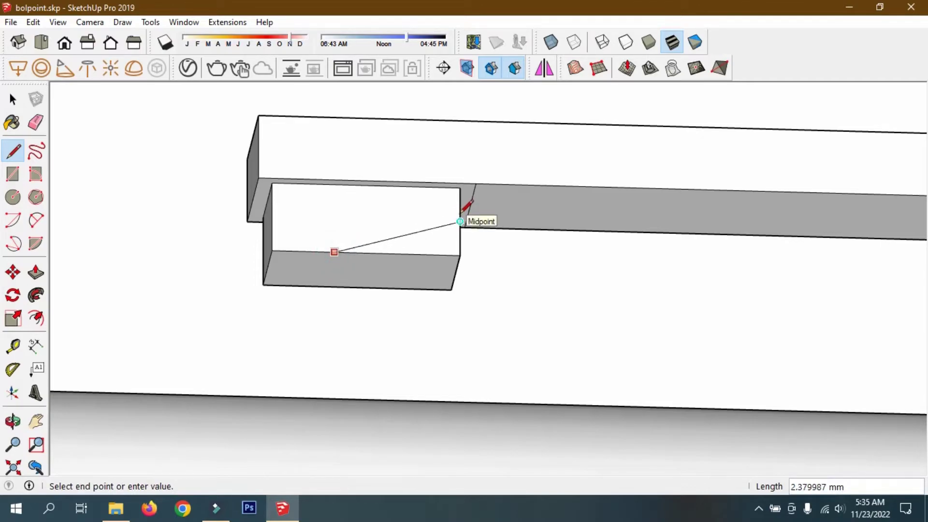
click(460, 213)
click(37, 273)
click(439, 225)
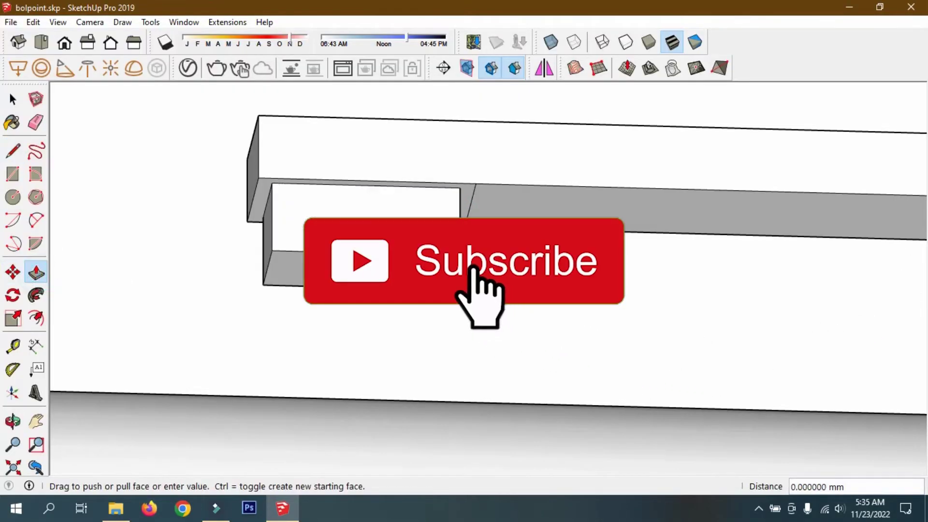
click(74, 416)
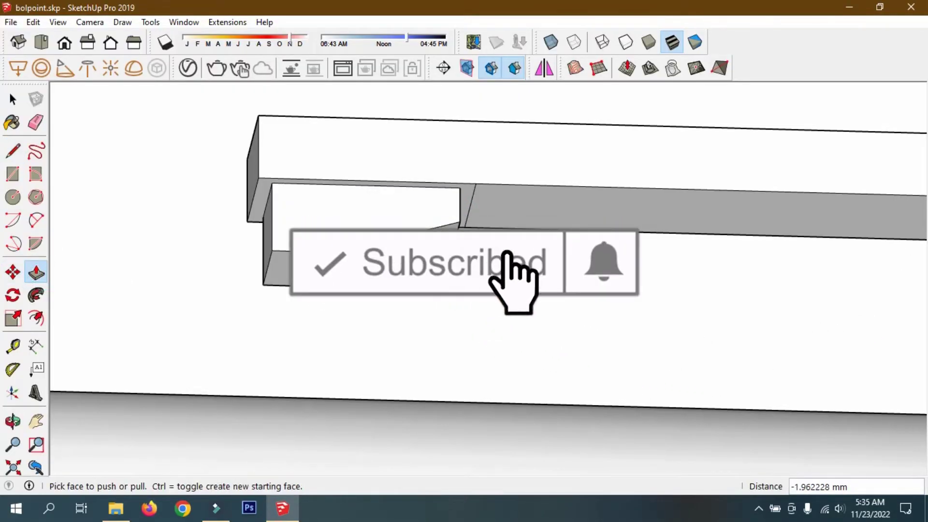
click(13, 420)
drag(367, 209, 300, 212)
- Select all of the clip's geometry and make it a group
scroll(271, 207, down, 3)
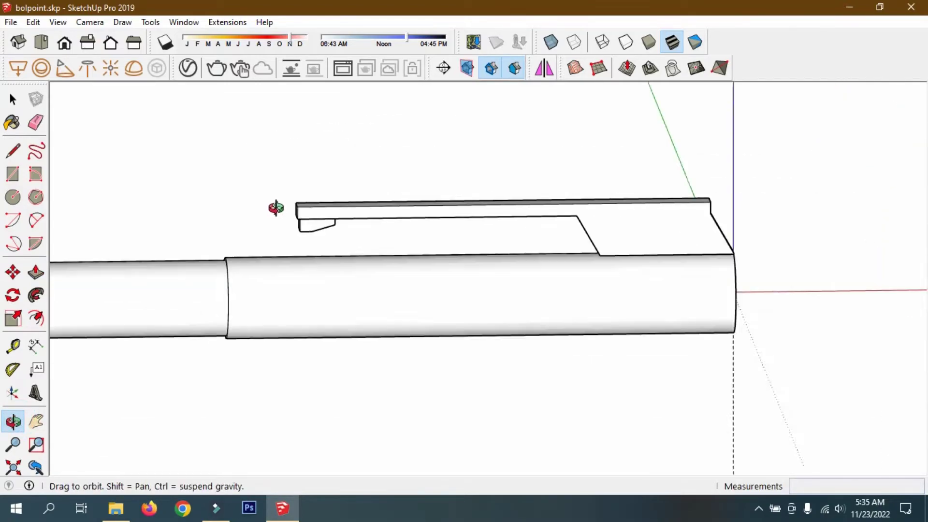
scroll(513, 224, down, 3)
mouse_move(513, 224)
mouse_down()
mouse_move(454, 269)
mouse_move(619, 272)
mouse_move(648, 223)
mouse_move(364, 189)
mouse_move(364, 252)
mouse_move(378, 256)
mouse_move(221, 190)
mouse_up()
click(12, 99)
scroll(501, 225, up, 2)
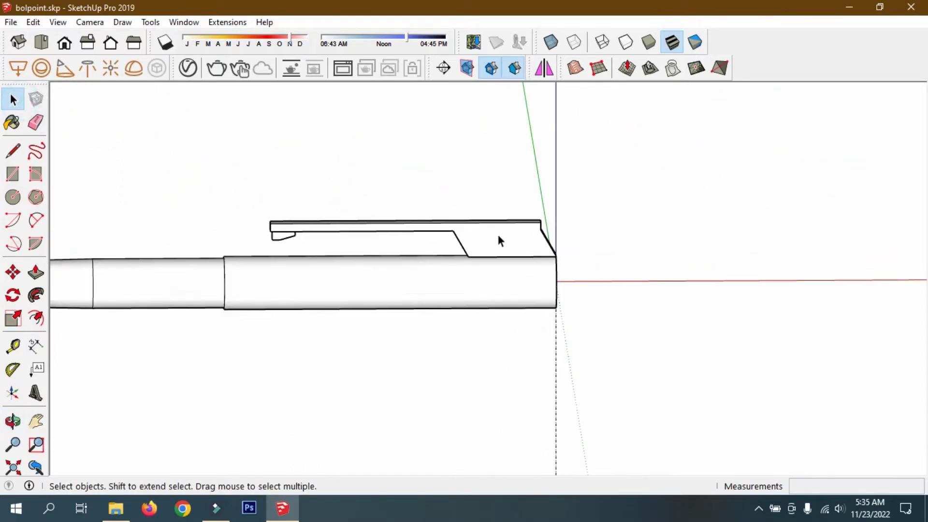
click(496, 233)
double_click(497, 236)
right_click(497, 236)
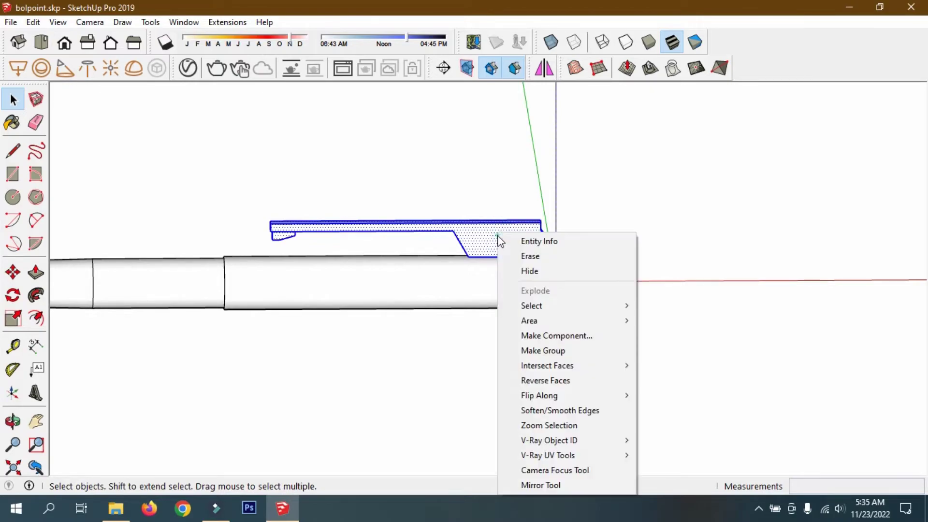
click(530, 349)
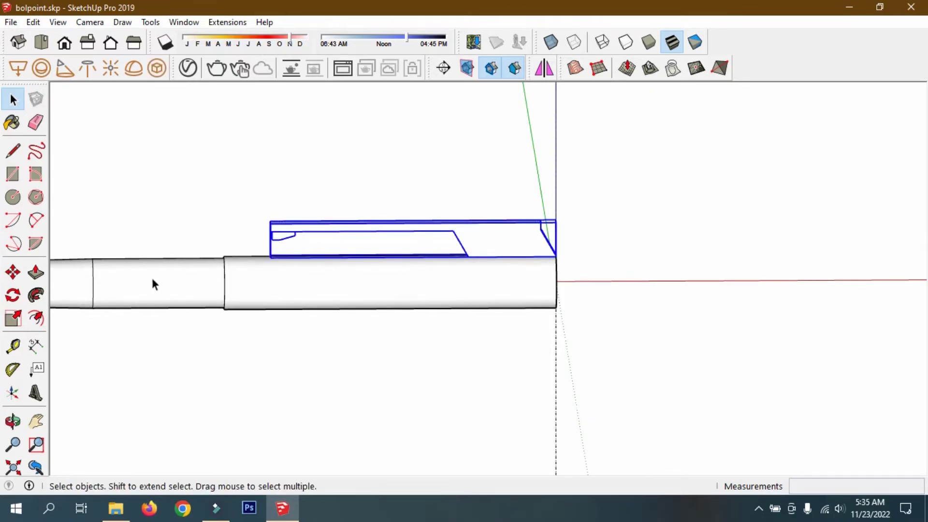
- Move the clip group 4.5 mm along the barrel on the red axis
click(14, 274)
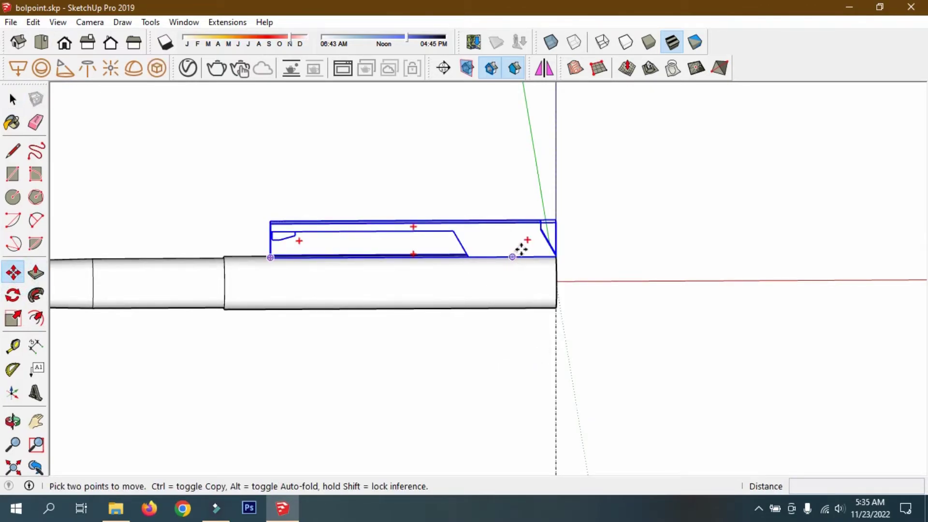
click(521, 248)
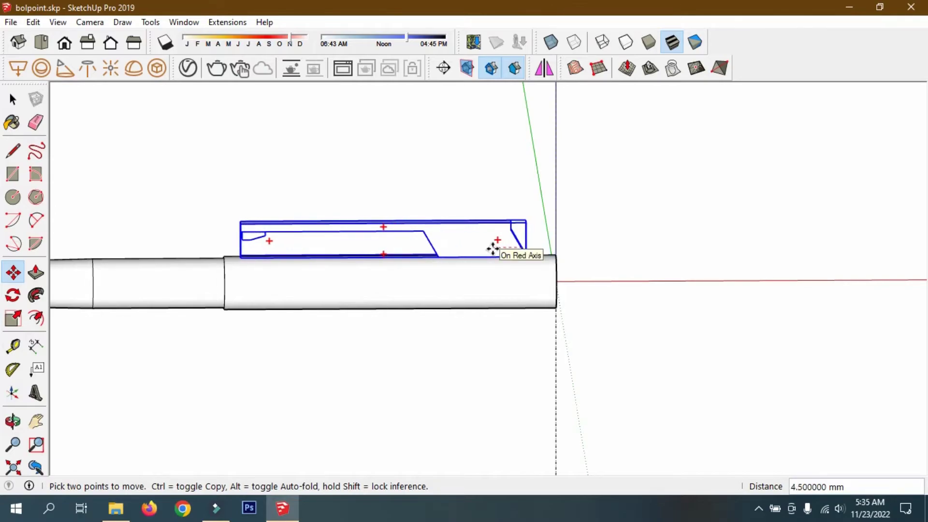
click(493, 248)
scroll(495, 244, up, 2)
scroll(508, 232, up, 2)
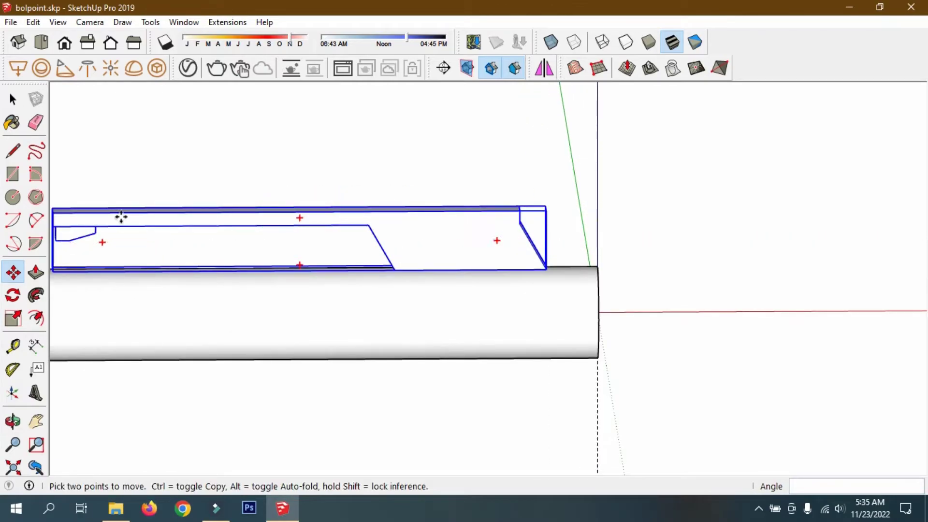
- In Front view, lower the clip 1.7 mm onto the top of the barrel
click(64, 43)
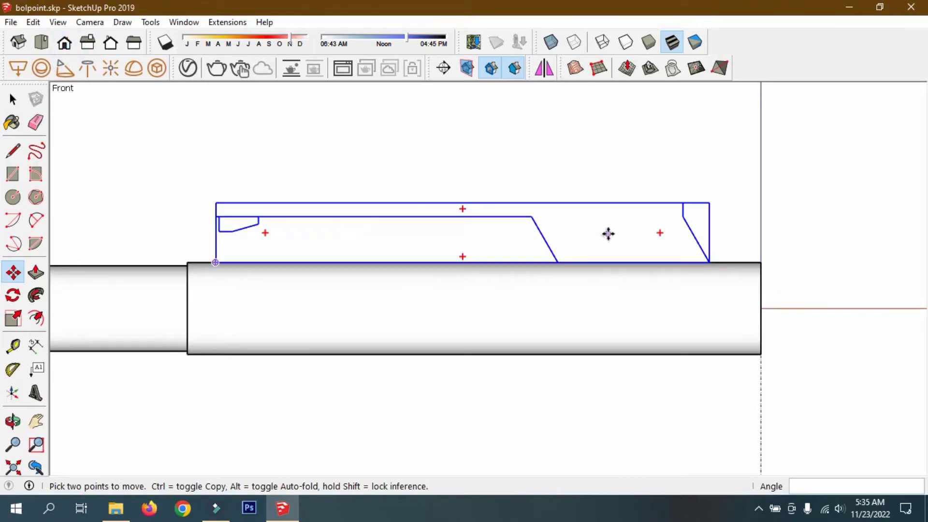
click(627, 213)
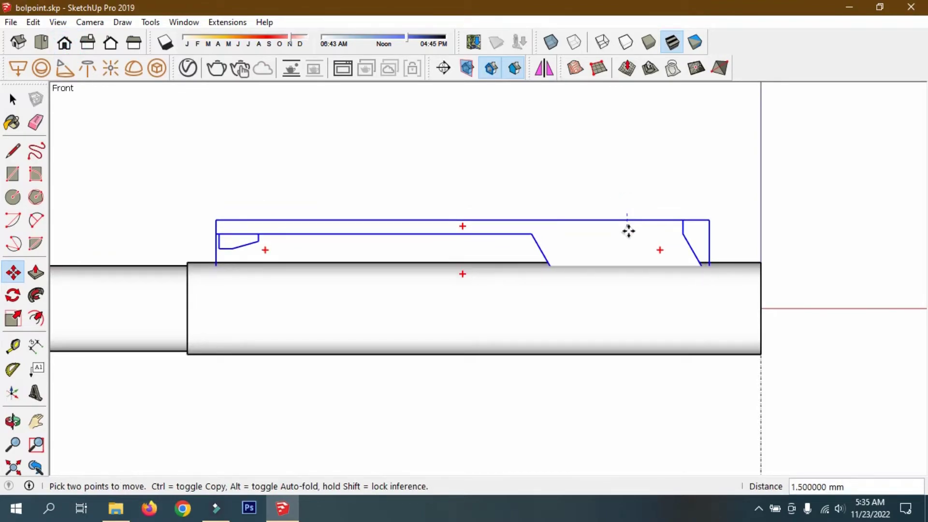
click(627, 233)
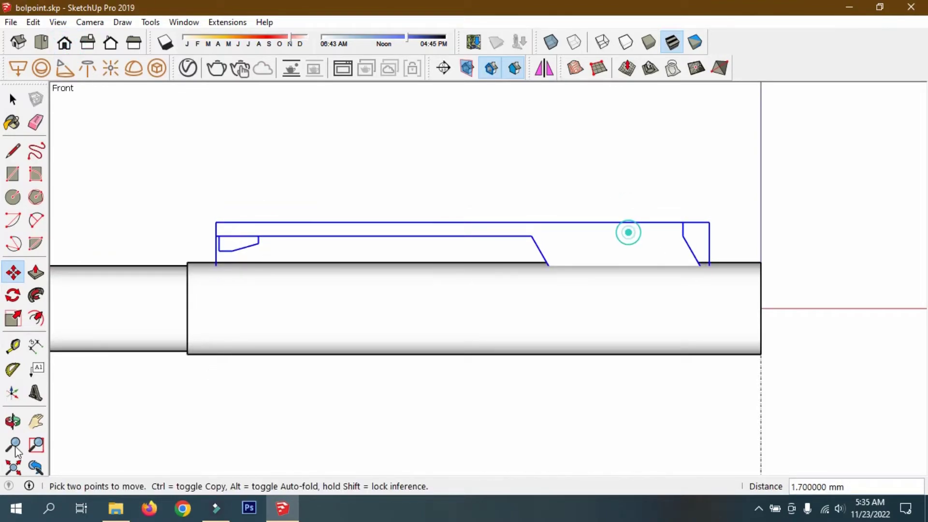
click(12, 420)
drag(250, 285, 657, 255)
scroll(656, 255, down, 3)
- Select the clip group and open it for editing
drag(536, 252, 527, 274)
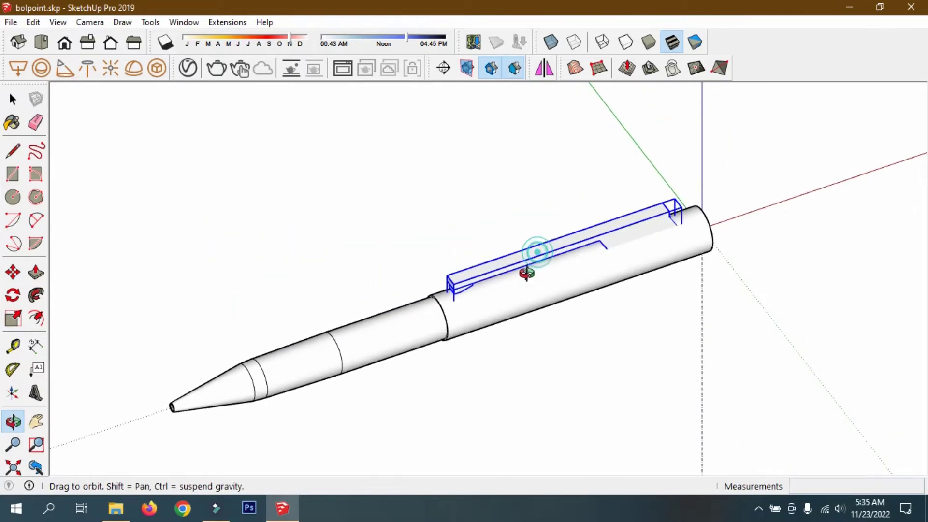
mouse_move(340, 393)
mouse_down()
mouse_move(289, 366)
mouse_move(323, 357)
mouse_up()
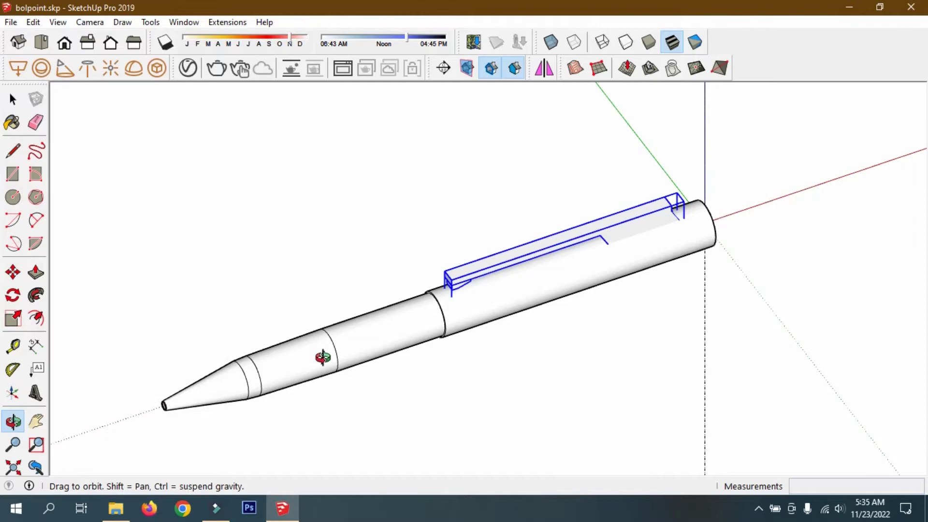
key(space)
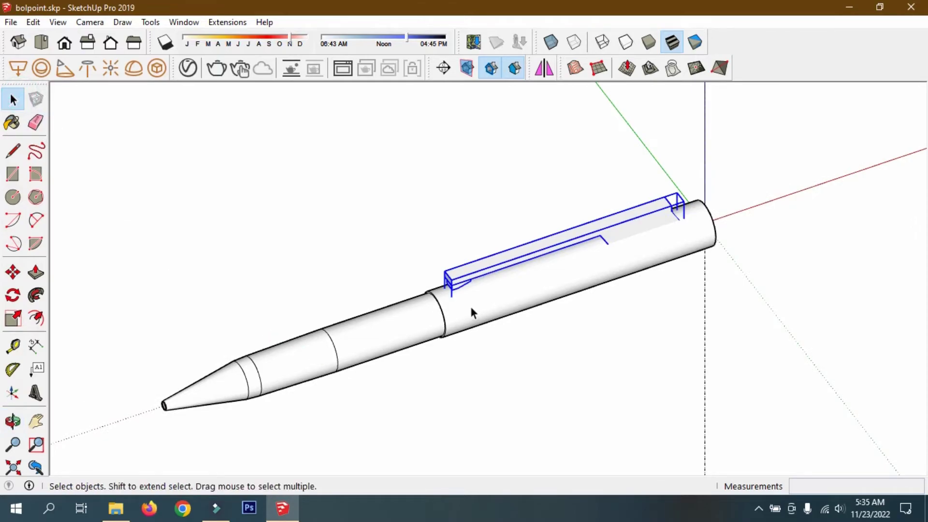
click(471, 311)
click(472, 276)
scroll(656, 223, up, 2)
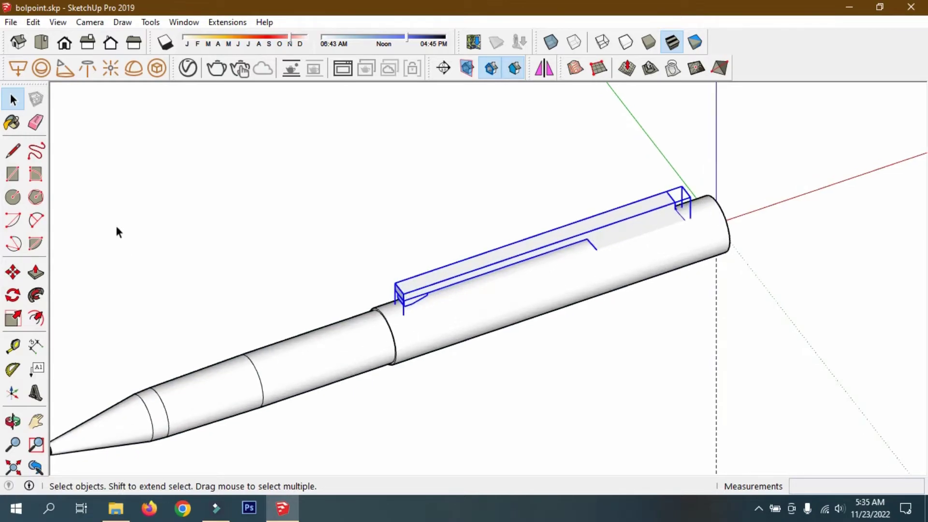
click(13, 151)
scroll(594, 263, up, 1)
scroll(596, 263, up, 3)
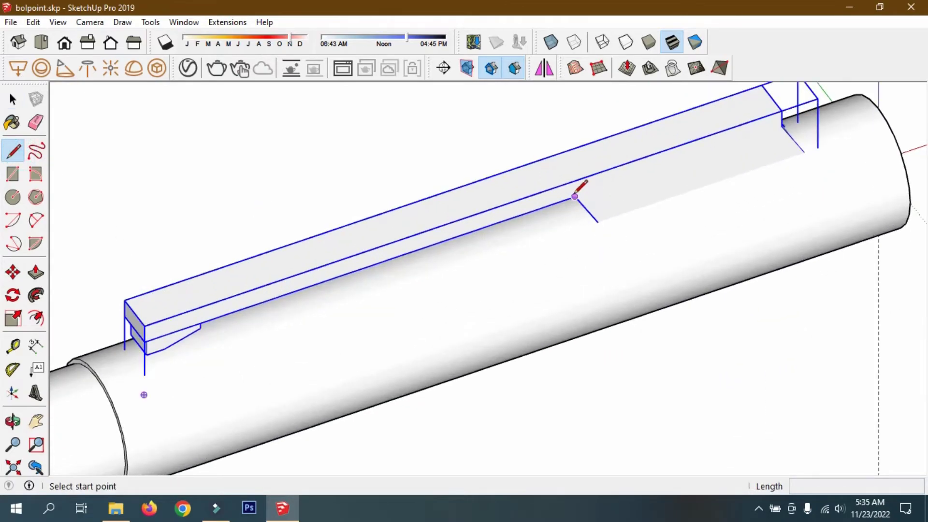
scroll(240, 234, down, 2)
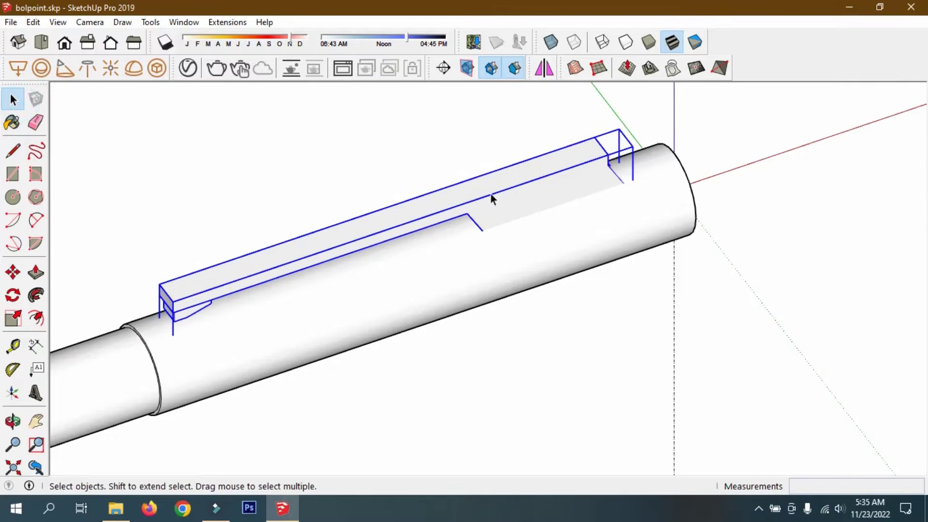
double_click(508, 197)
- Draw lines across both clip side faces to the slope corners, separating the arm from its base
click(12, 152)
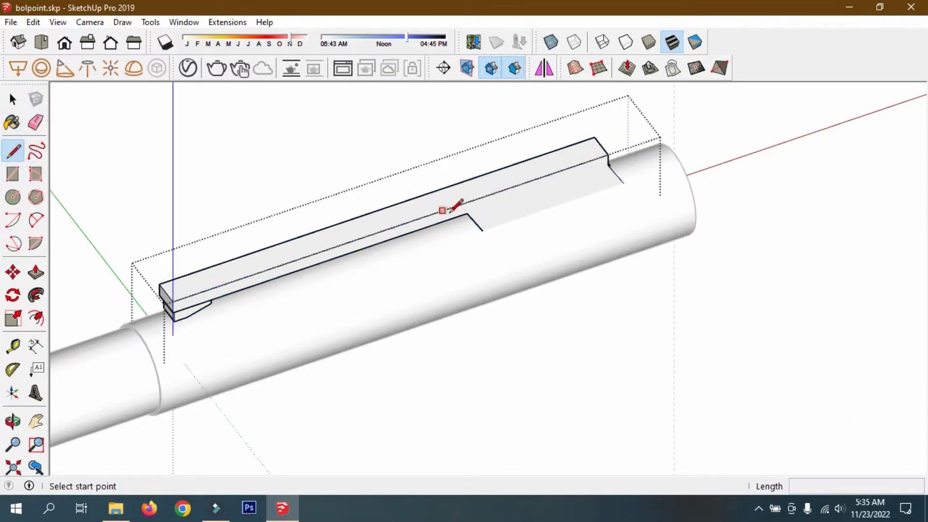
click(466, 213)
click(608, 165)
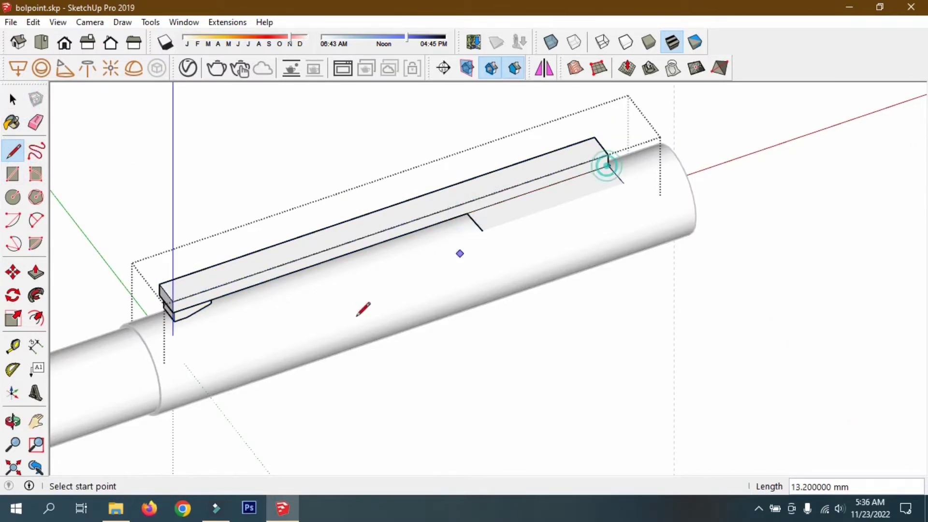
click(18, 423)
drag(178, 356, 600, 252)
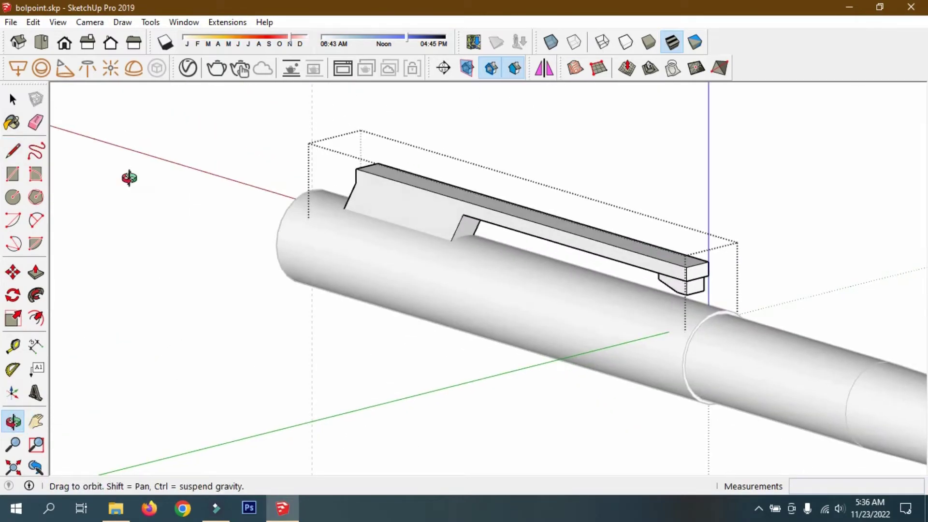
click(12, 153)
click(462, 214)
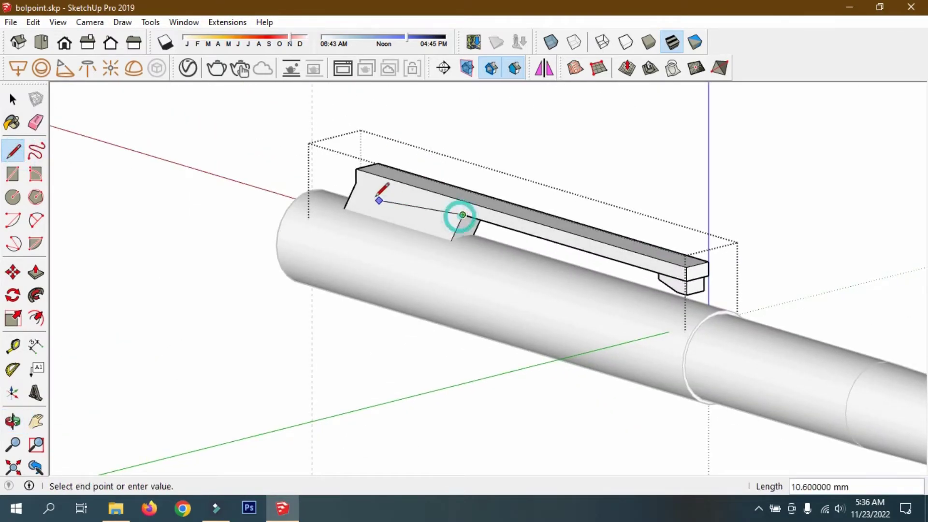
click(356, 183)
scroll(323, 218, down, 1)
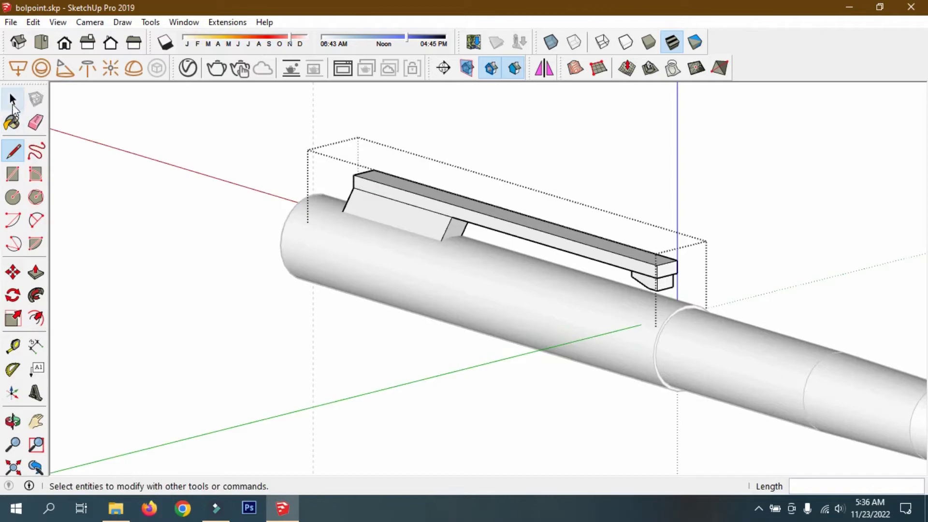
click(19, 99)
scroll(172, 198, down, 1)
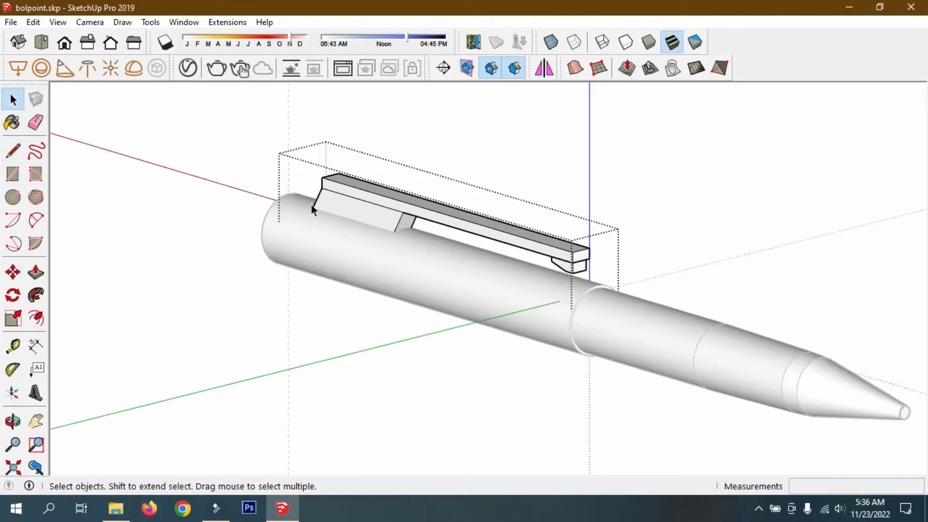
- Paint the front side face of the clip's lower block with 0136_Charcoal
click(366, 217)
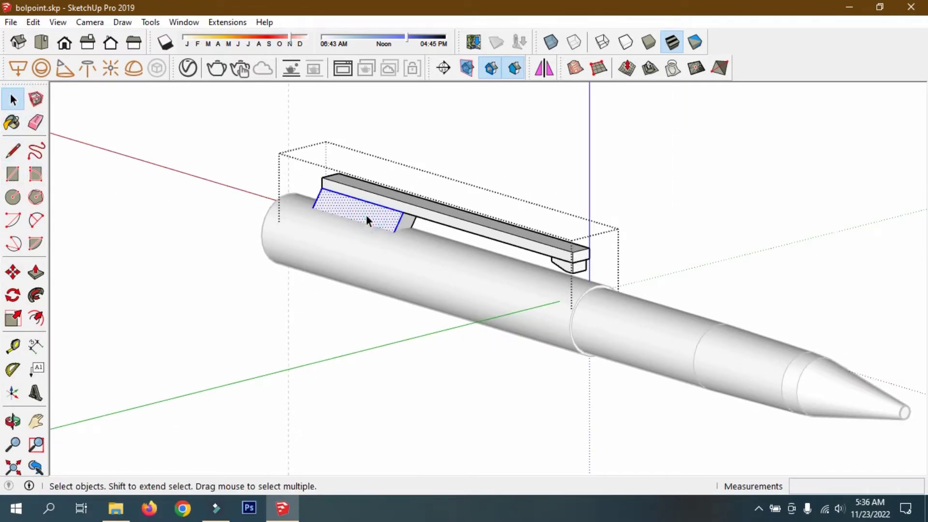
key(b)
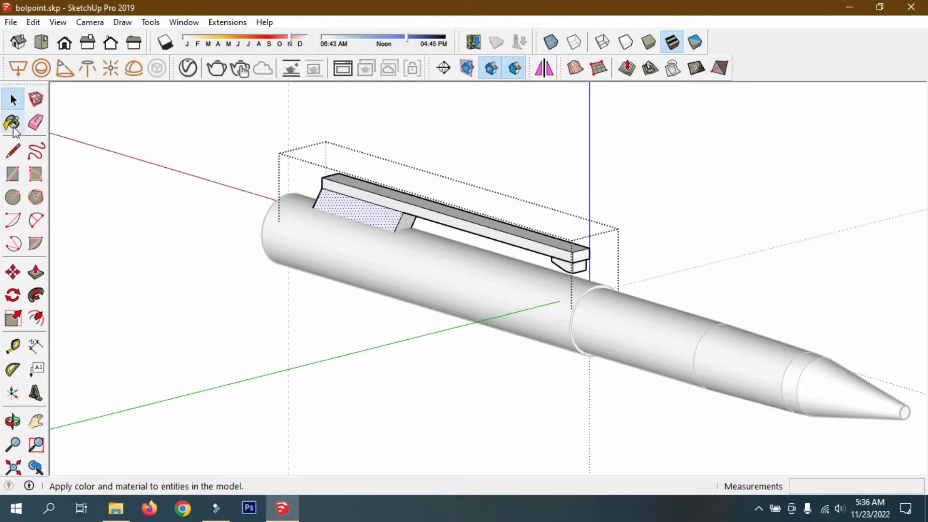
scroll(828, 258, down, 2)
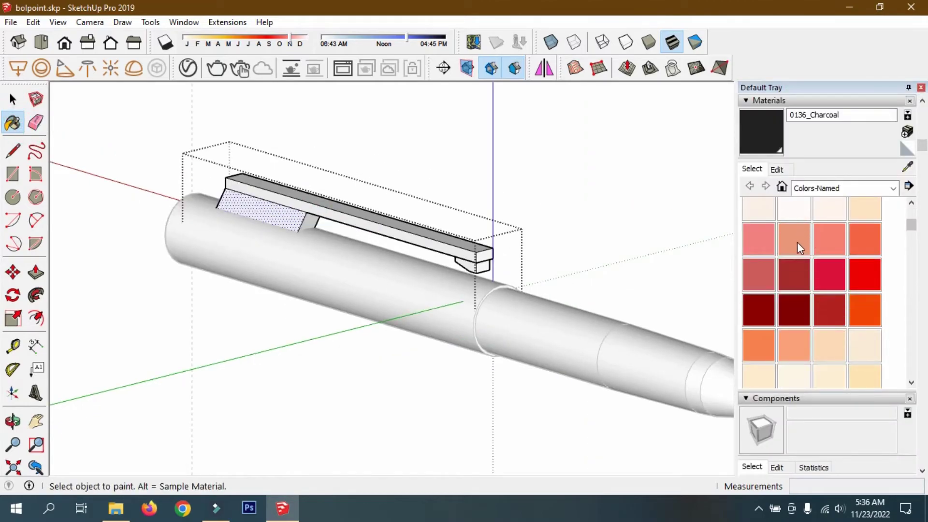
click(770, 142)
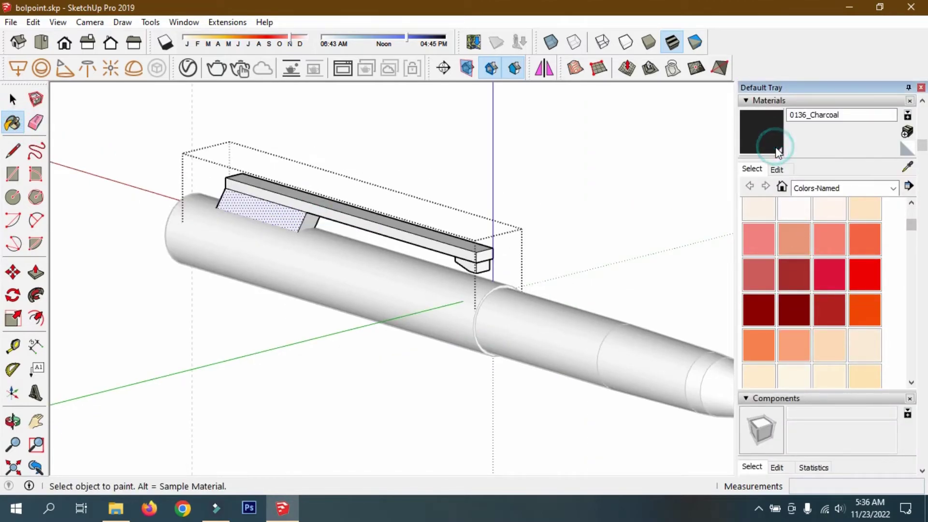
click(299, 207)
scroll(313, 211, up, 1)
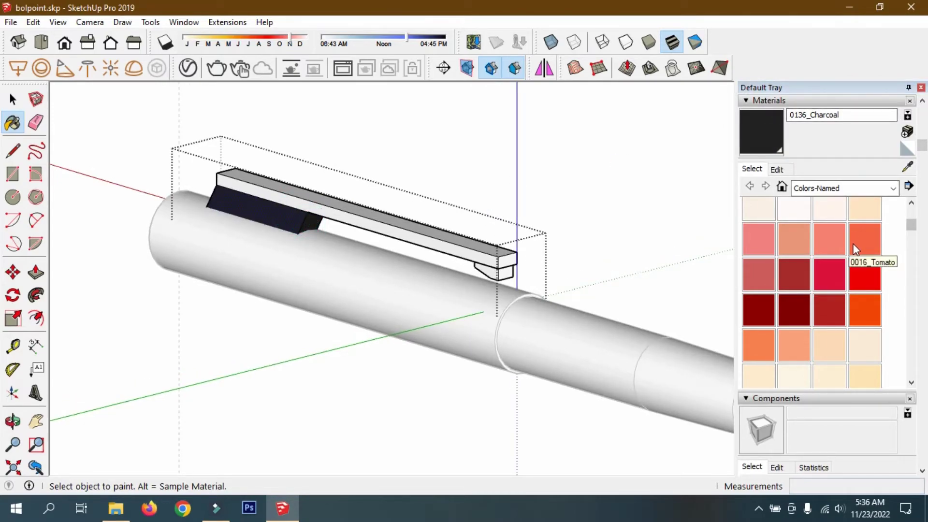
scroll(858, 259, down, 2)
scroll(859, 264, down, 3)
scroll(863, 270, down, 2)
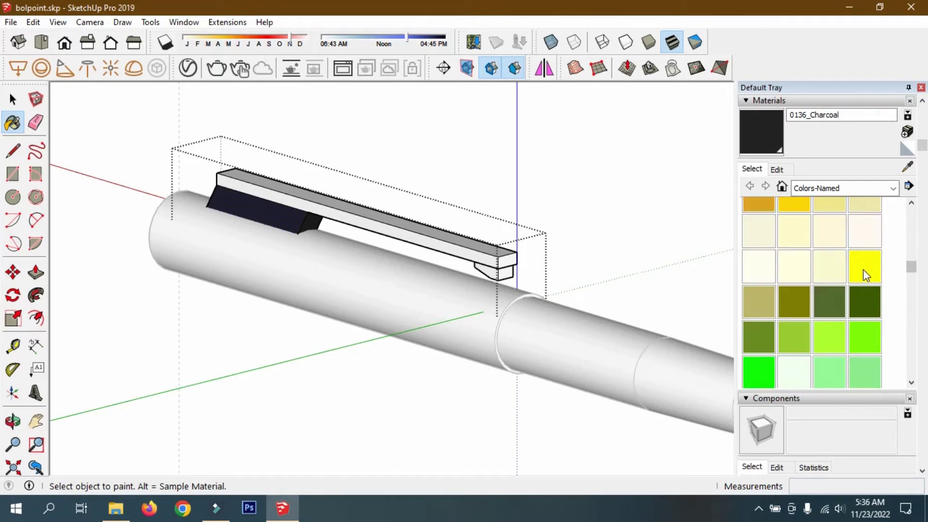
scroll(862, 270, down, 3)
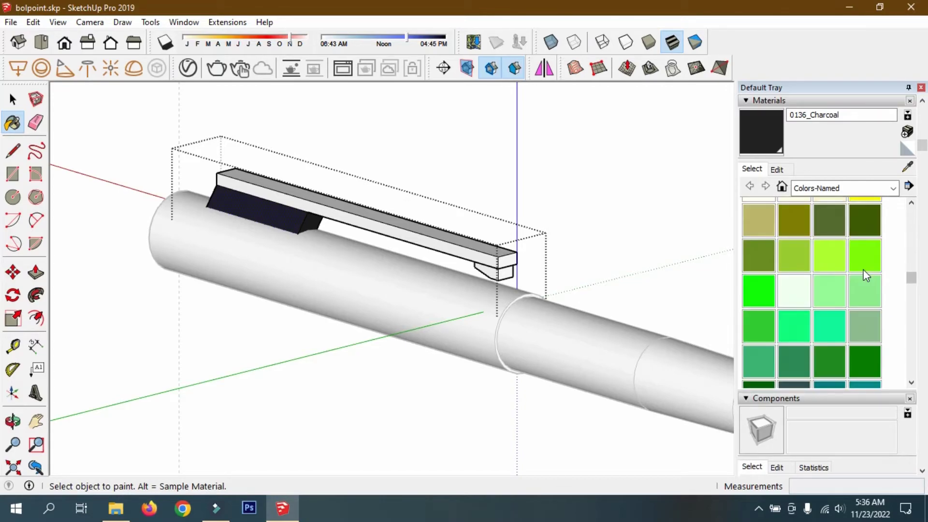
scroll(863, 268, down, 2)
scroll(863, 268, down, 2)
scroll(863, 269, down, 2)
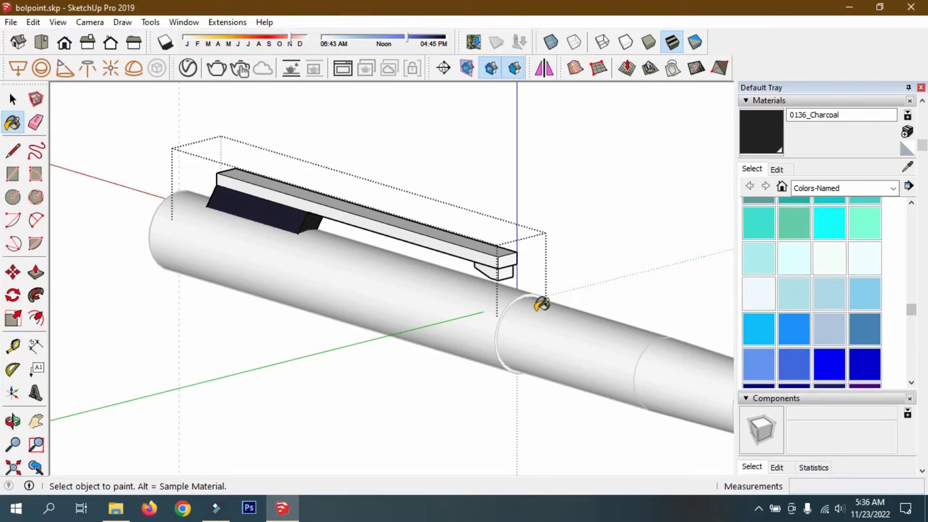
- Orbit to the clip's other side and paint that block face charcoal too
click(13, 421)
drag(627, 319, 391, 318)
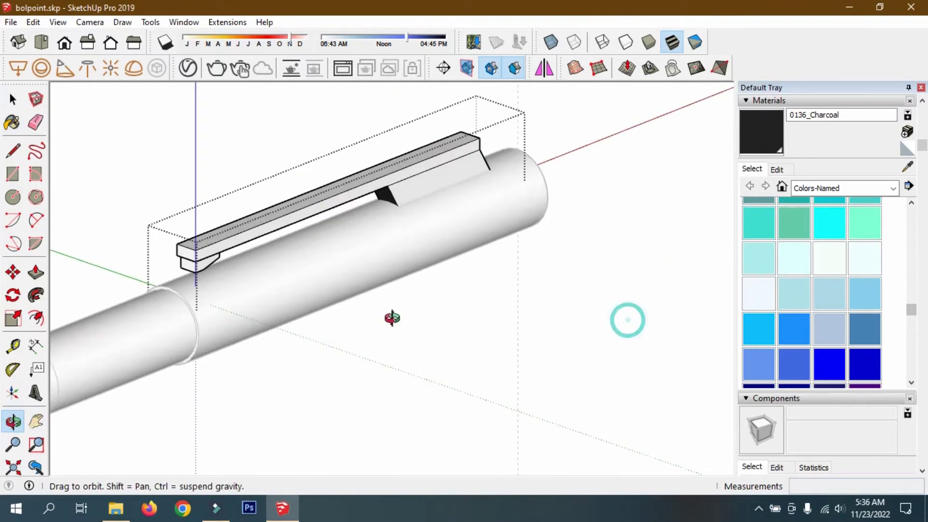
drag(462, 306, 454, 304)
scroll(812, 290, down, 3)
key(b)
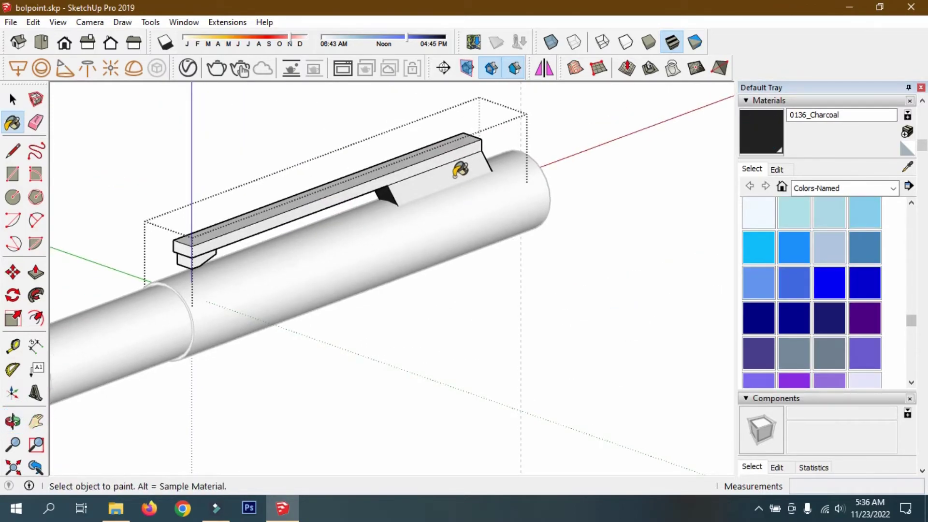
click(455, 173)
scroll(665, 309, down, 1)
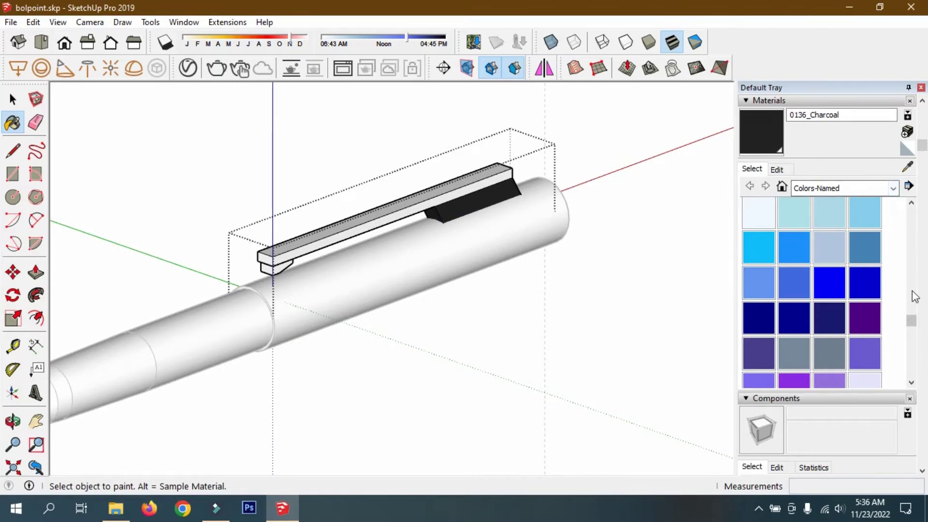
- Pick 0046_Gold in the Materials panel as the next paint colour
drag(912, 324, 911, 359)
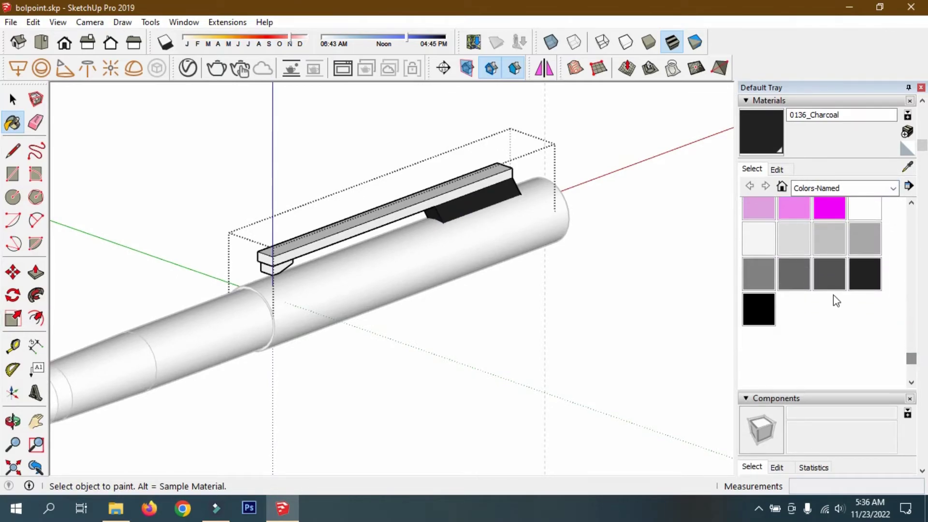
click(830, 276)
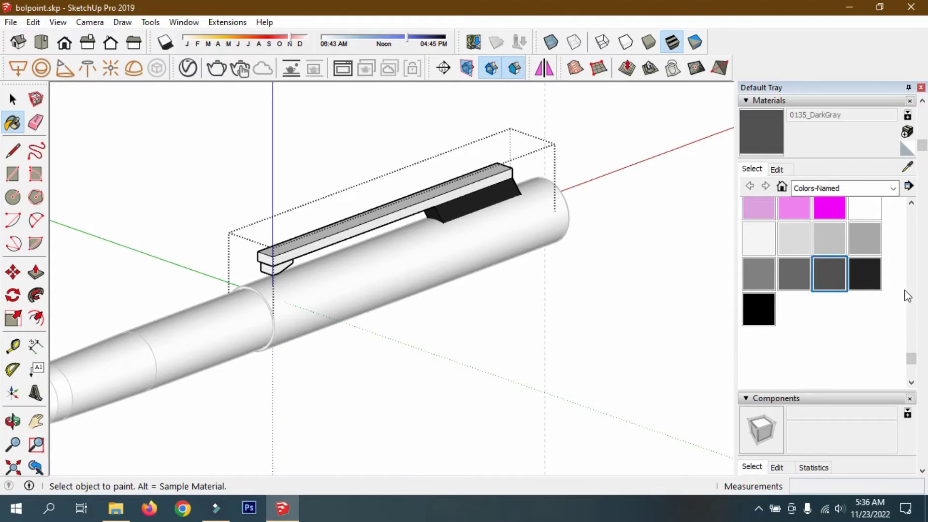
scroll(850, 245, up, 3)
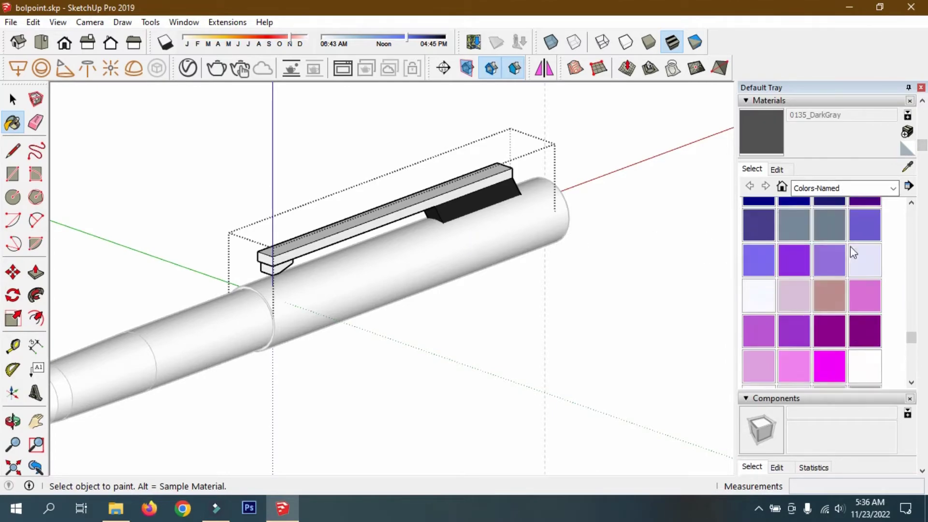
scroll(850, 245, up, 3)
scroll(819, 262, up, 3)
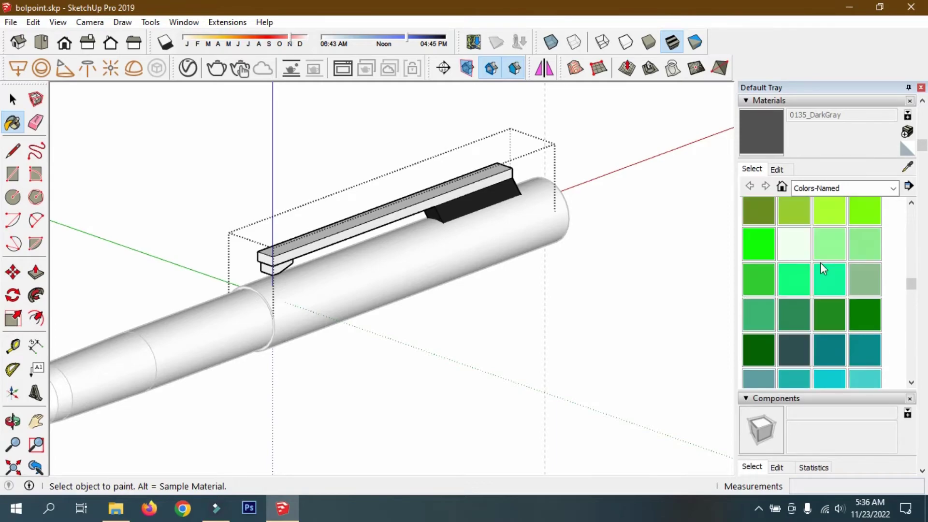
scroll(819, 262, up, 3)
scroll(819, 262, up, 3)
- Paint the clip's top bar, front end and the block under its end 0046_Gold
click(801, 235)
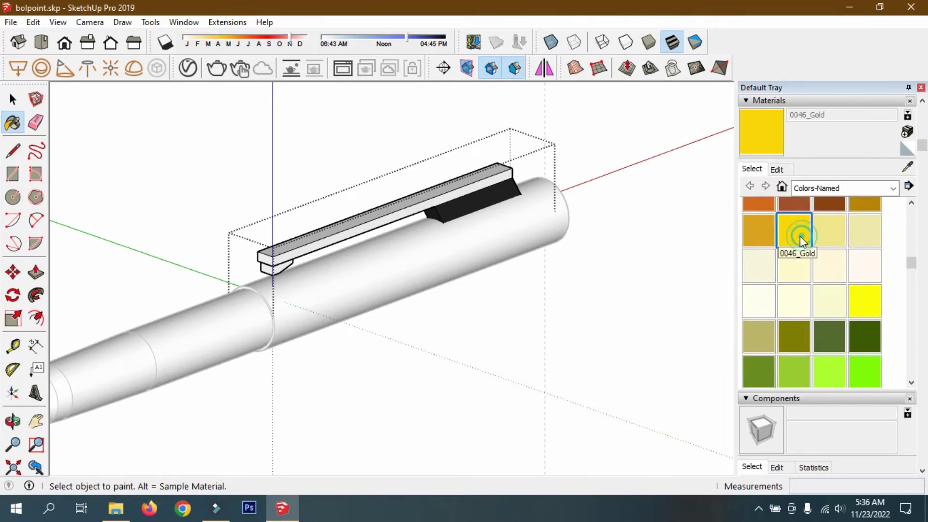
click(493, 172)
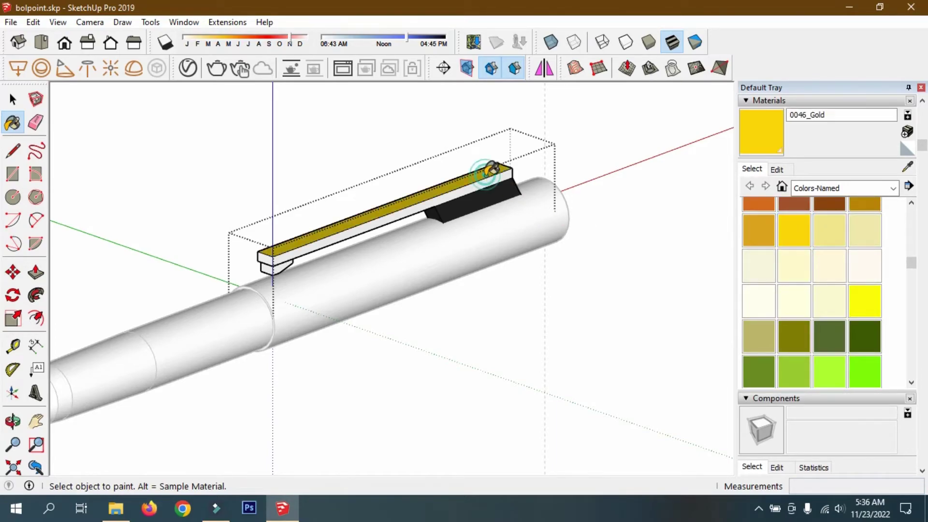
scroll(494, 172, up, 2)
click(210, 276)
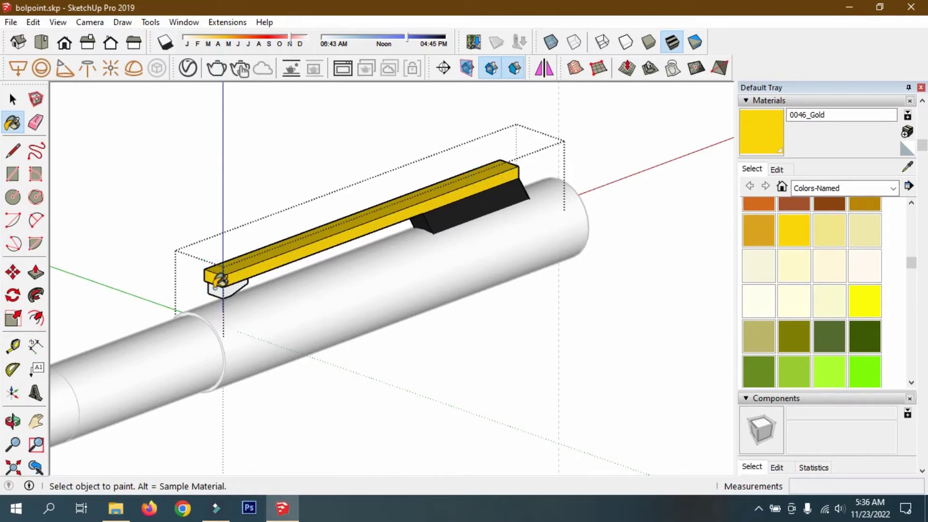
click(230, 289)
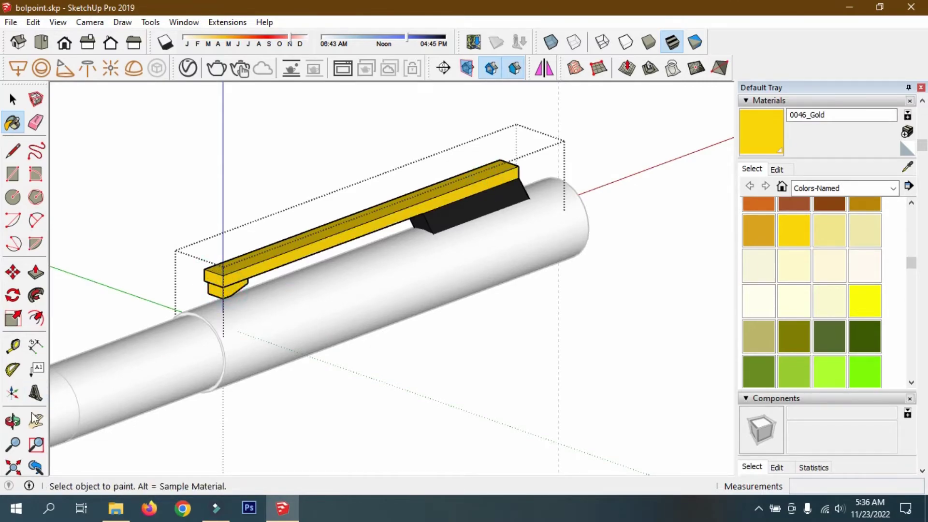
- Orbit to the clip's far end and paint its white end faces gold
click(12, 420)
drag(95, 389, 644, 251)
click(762, 145)
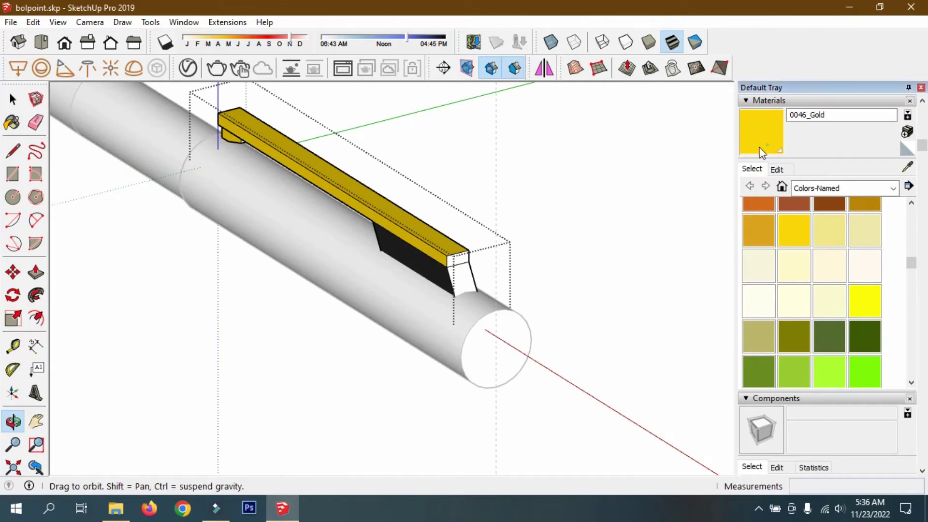
click(460, 263)
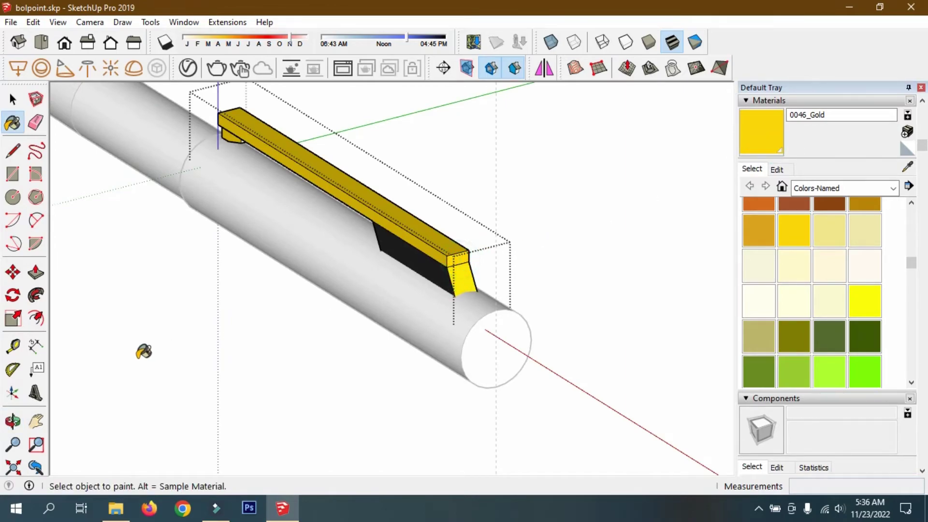
click(13, 420)
drag(539, 295, 756, 174)
click(761, 133)
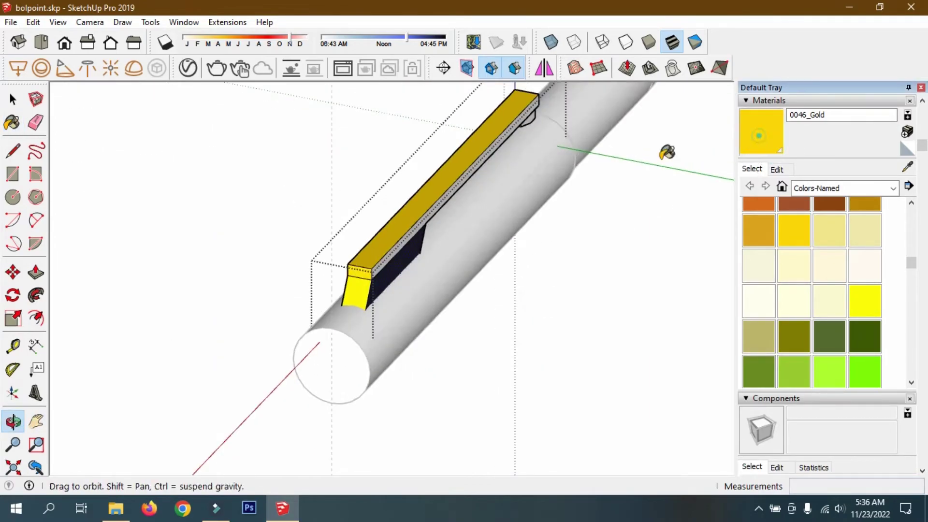
scroll(531, 116, up, 3)
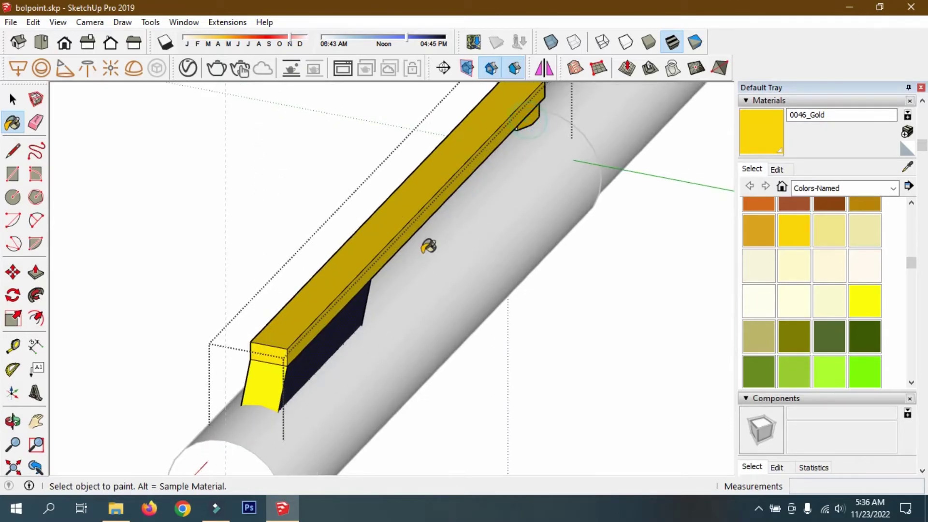
- Level the pen and paint the clip's remaining faces, end block and underside gold
click(13, 421)
mouse_move(364, 407)
mouse_down()
mouse_move(307, 277)
mouse_move(427, 345)
mouse_up()
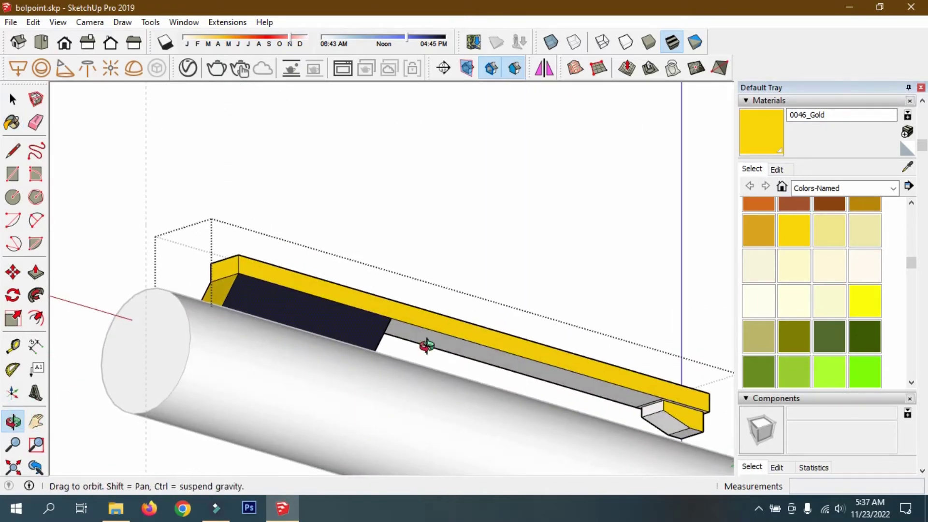
key(b)
scroll(674, 413, up, 3)
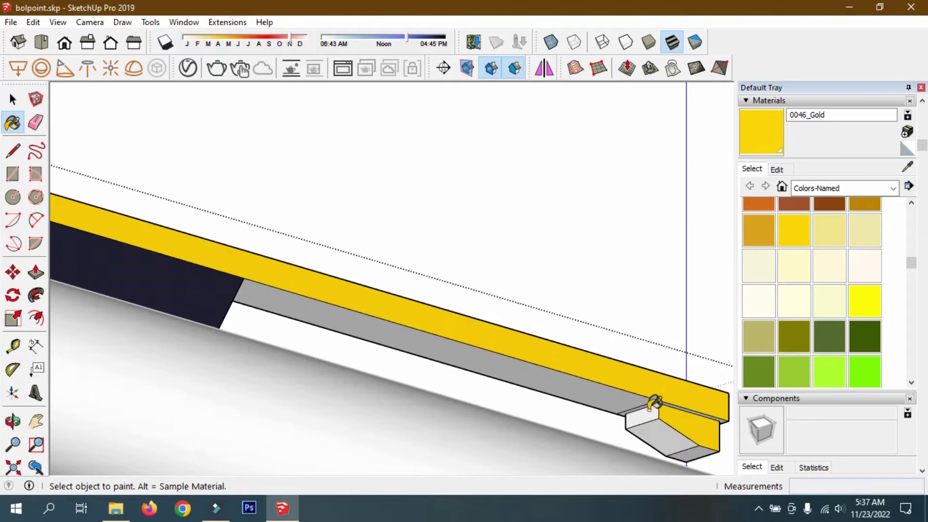
click(648, 416)
click(666, 437)
click(696, 416)
scroll(692, 405, up, 1)
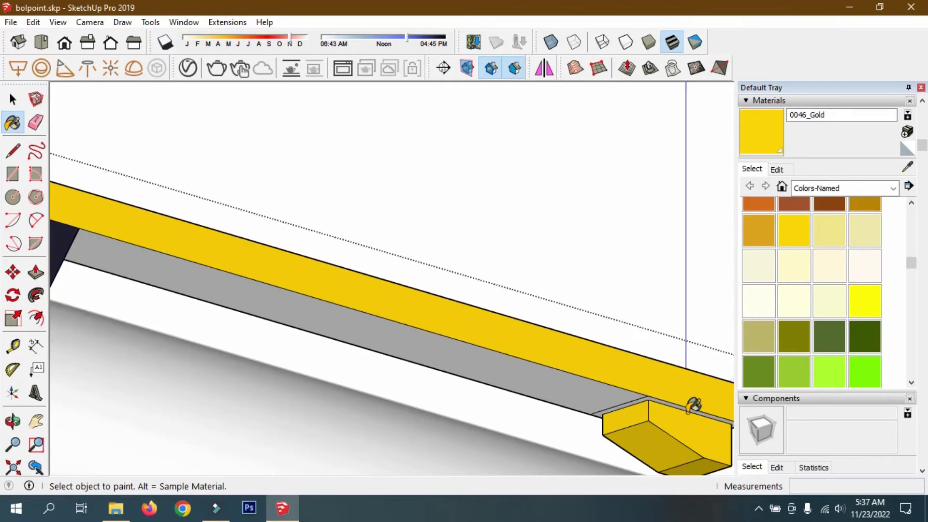
click(686, 407)
click(574, 404)
scroll(521, 343, down, 2)
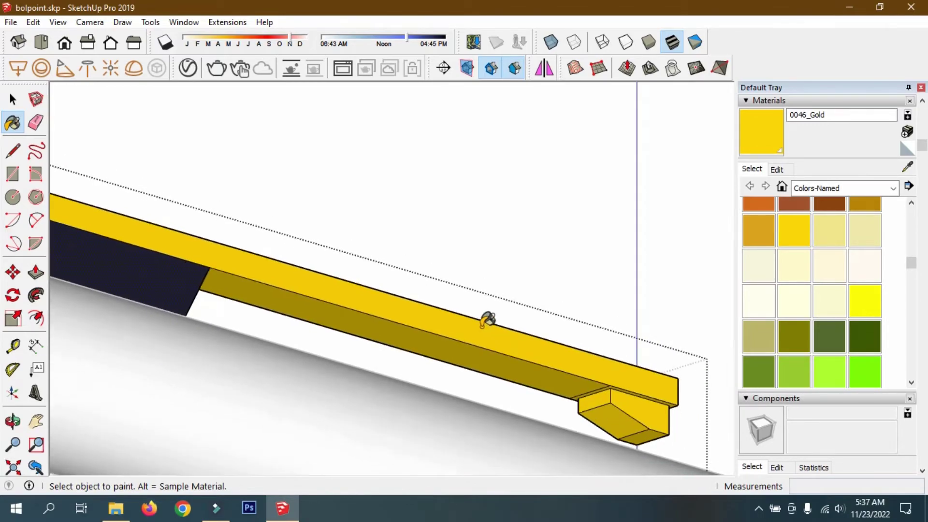
click(13, 420)
mouse_move(400, 255)
mouse_down()
mouse_move(426, 172)
mouse_move(289, 253)
mouse_move(445, 275)
mouse_move(441, 284)
mouse_move(385, 277)
mouse_move(503, 206)
mouse_up()
- Sample charcoal from the clip block and paint the whole pen body with it
click(13, 99)
click(197, 165)
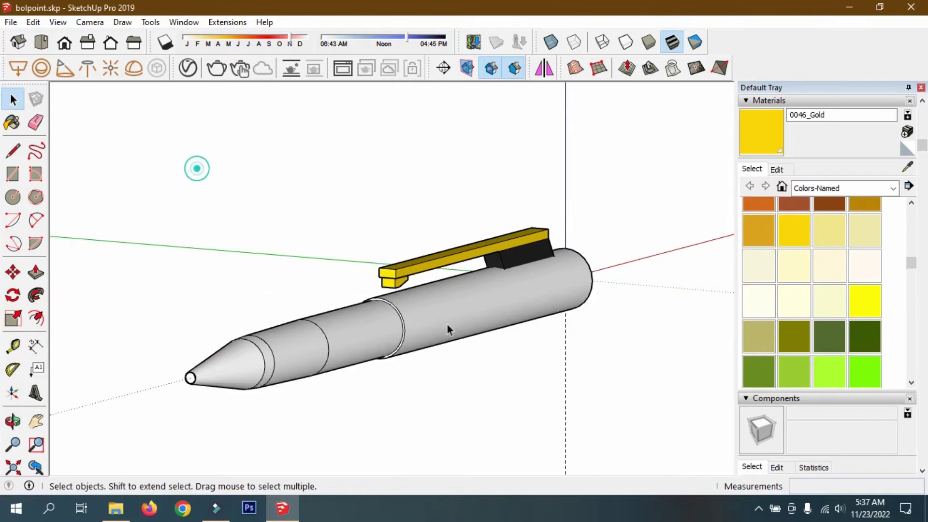
click(424, 322)
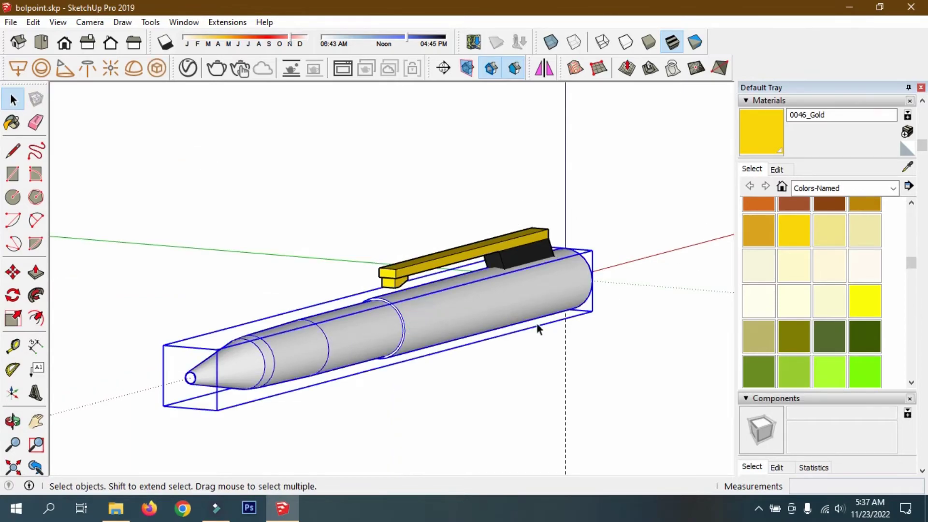
click(907, 167)
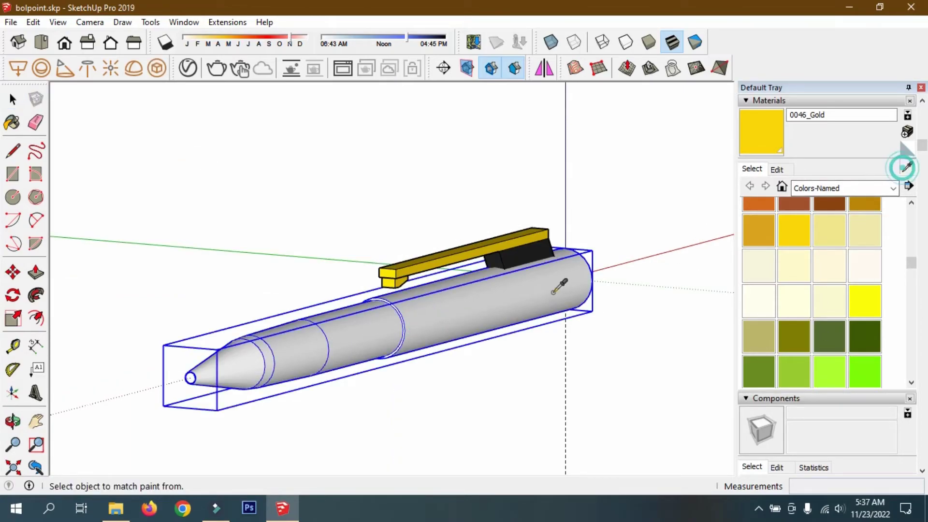
click(532, 253)
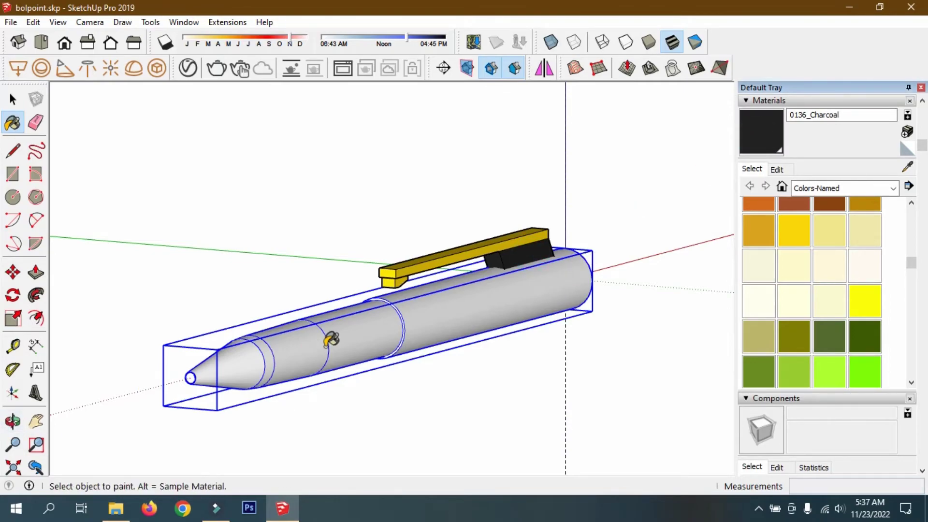
click(326, 336)
- Inside the pen body component, paint the ring band behind the tip 0046_Gold
click(12, 421)
mouse_move(393, 314)
mouse_down()
mouse_move(352, 393)
mouse_move(559, 213)
mouse_up()
drag(468, 299, 455, 327)
click(12, 99)
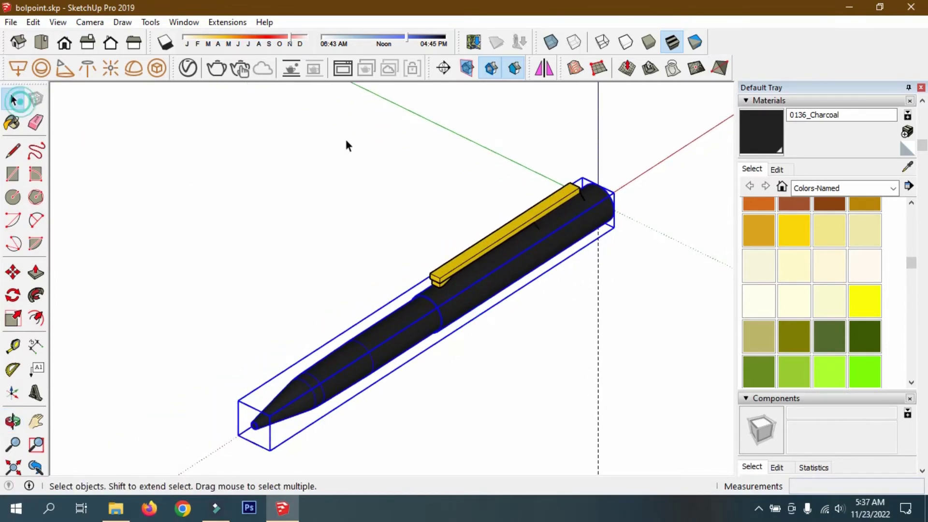
middle_drag(343, 137, 331, 312)
double_click(324, 356)
scroll(322, 362, up, 2)
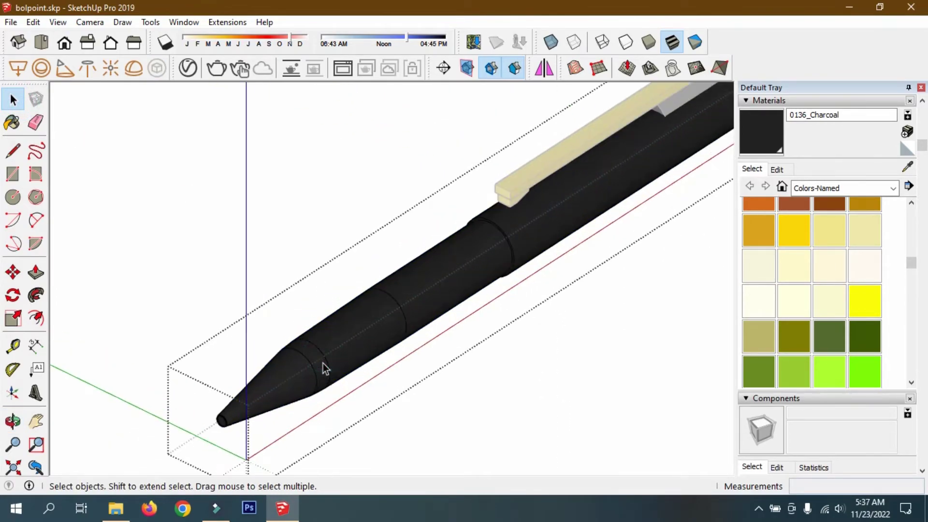
click(794, 231)
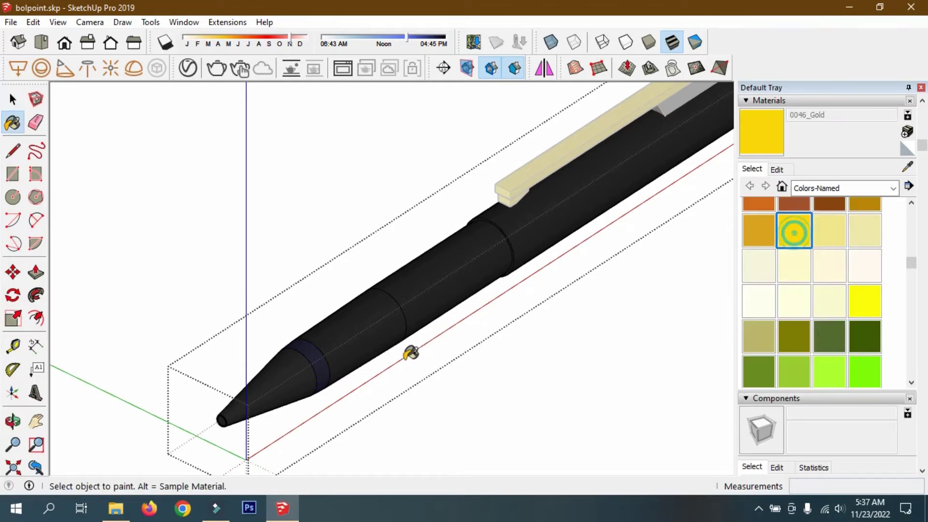
click(326, 352)
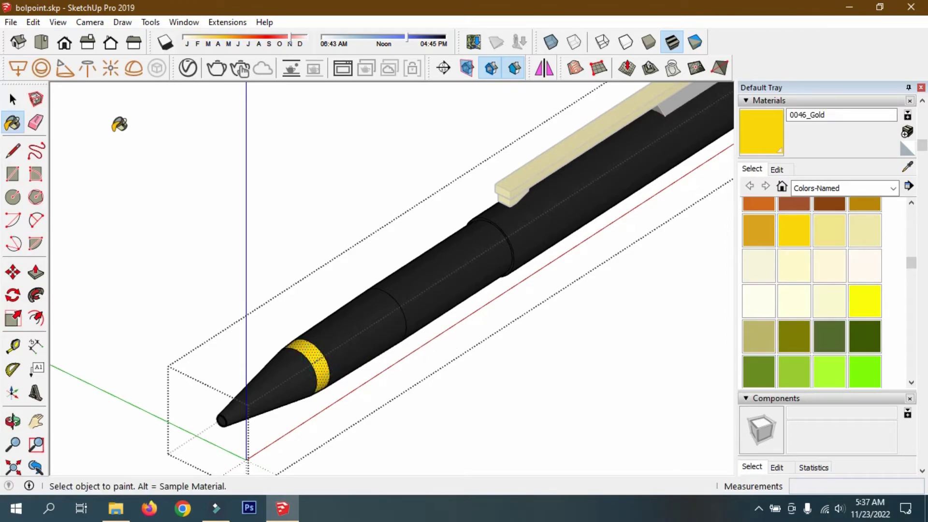
- Select the circular edge around the pen barrel
click(13, 99)
scroll(498, 237, up, 2)
scroll(497, 228, up, 2)
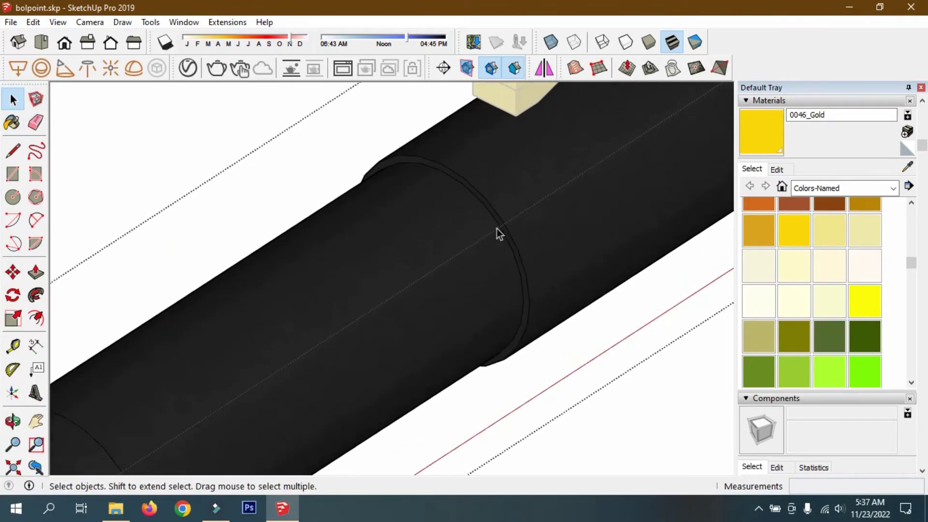
click(497, 228)
scroll(496, 225, up, 1)
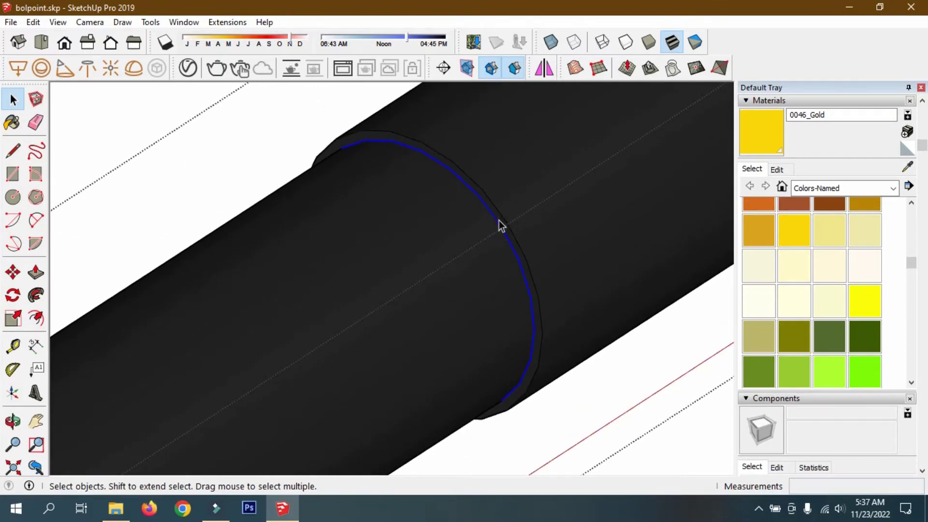
scroll(500, 223, up, 1)
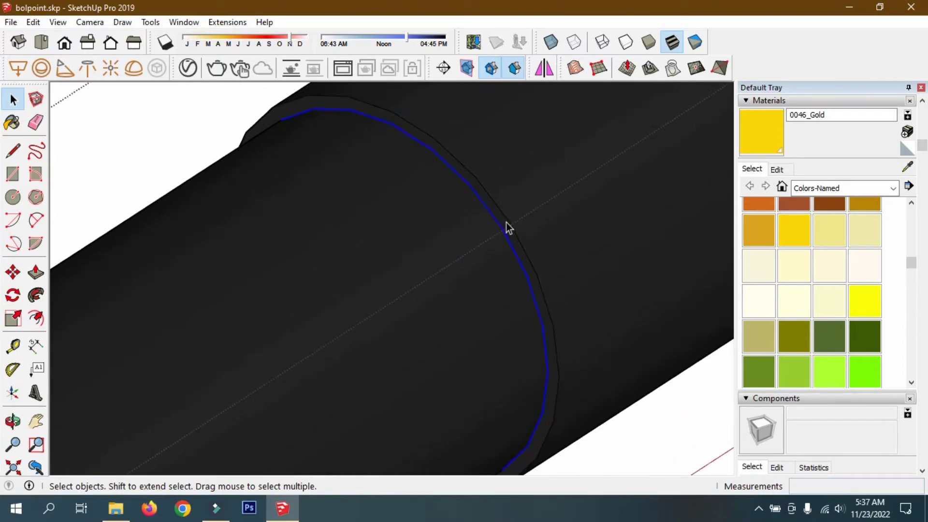
click(13, 272)
scroll(390, 175, down, 1)
scroll(401, 170, down, 2)
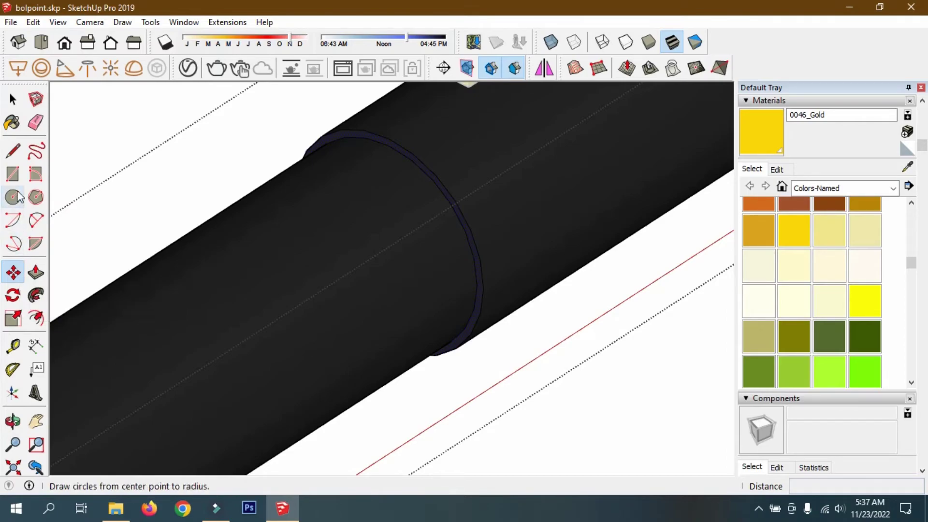
- Push/Pull the ring face out 1.1 mm and orbit so the pen lies horizontal
click(36, 272)
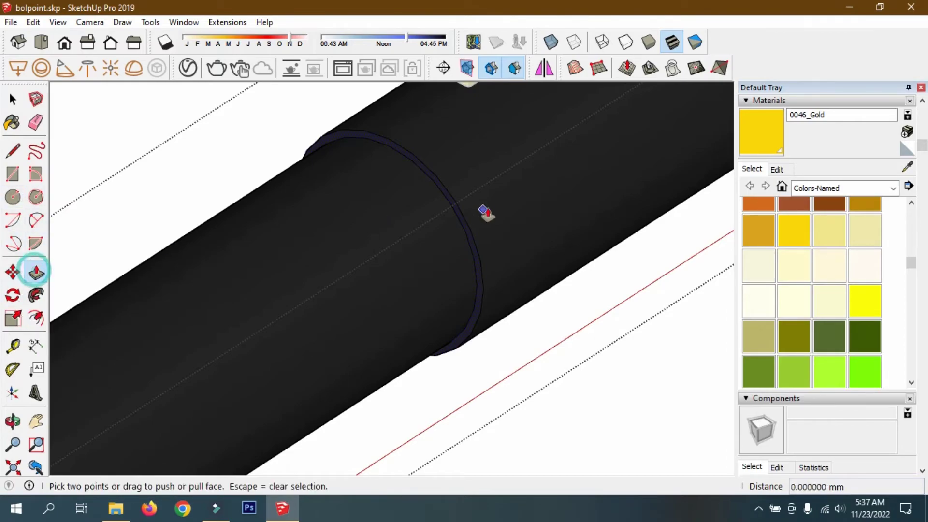
scroll(458, 223, up, 2)
click(459, 227)
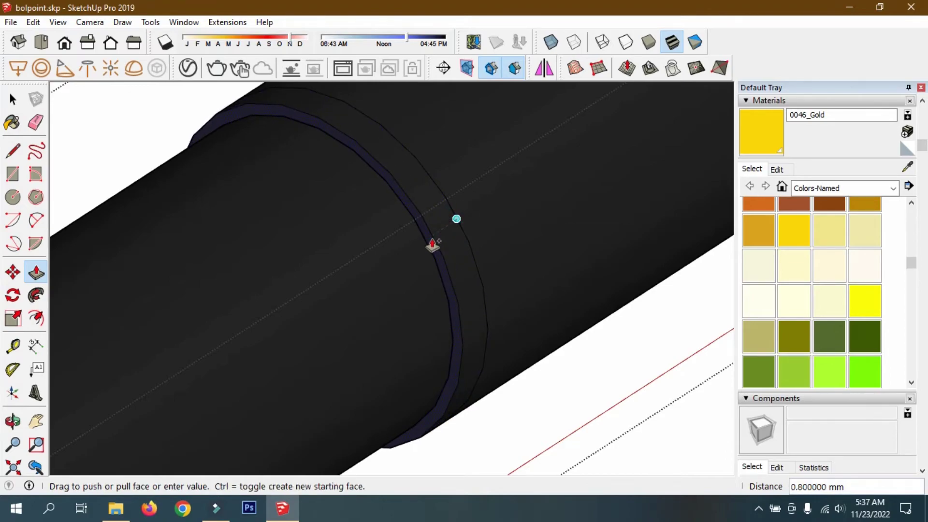
click(425, 249)
scroll(432, 266, down, 2)
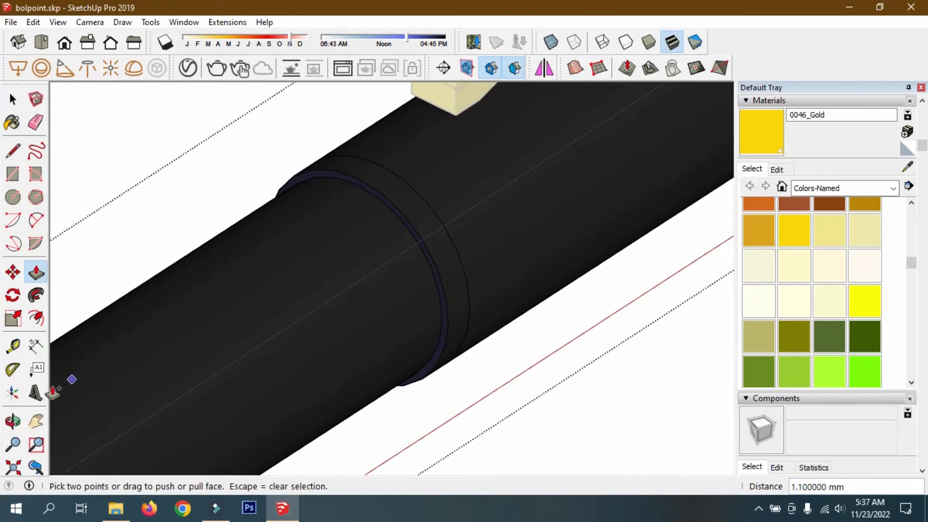
click(12, 421)
mouse_move(564, 271)
mouse_down()
mouse_move(429, 255)
mouse_move(362, 228)
mouse_up()
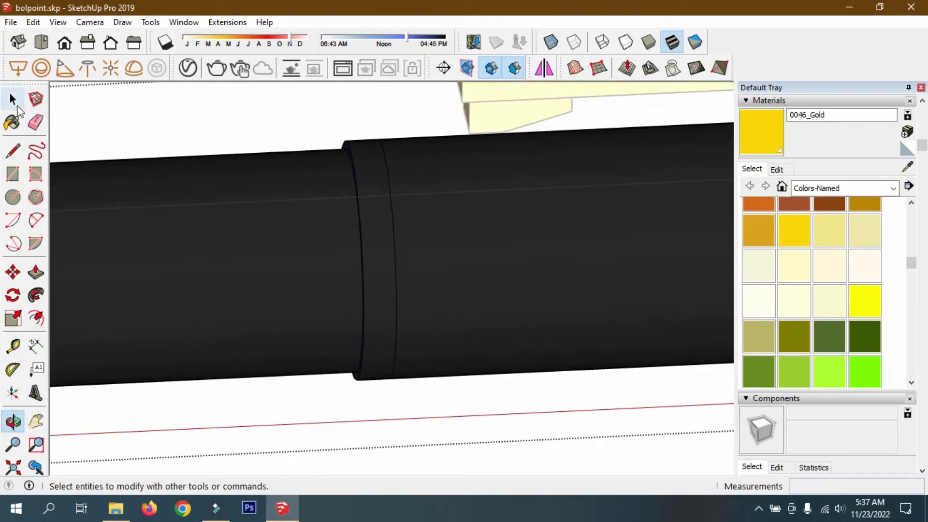
click(14, 100)
- Window-select the raised ring and paint it 0046_Gold
drag(274, 110, 425, 448)
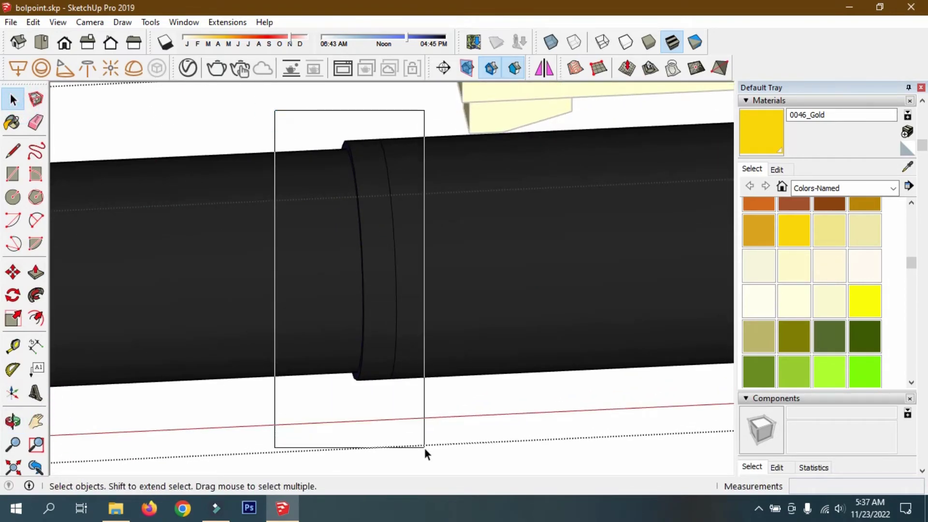
key(b)
click(381, 203)
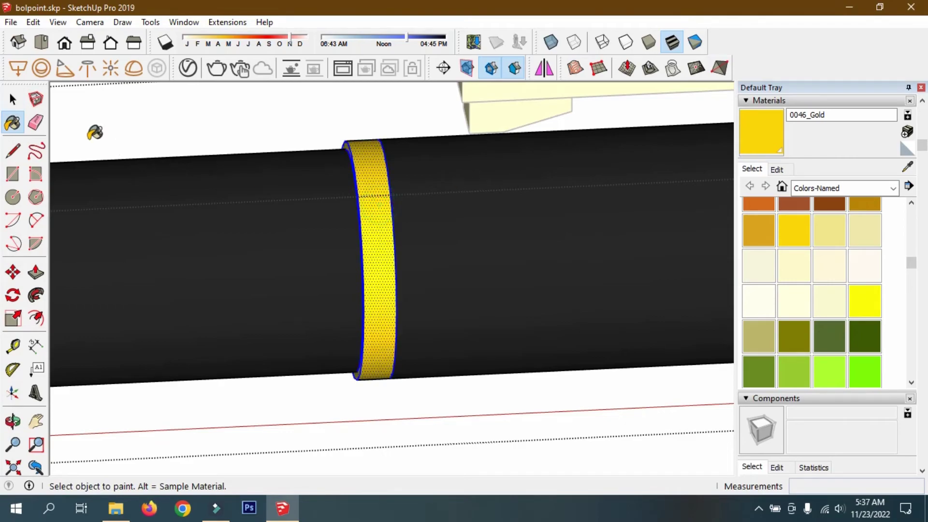
key(space)
click(127, 100)
- Exit the pen group, close the Default Tray, use the Eraser once and tilt the view diagonally
scroll(502, 242, down, 2)
scroll(486, 260, down, 1)
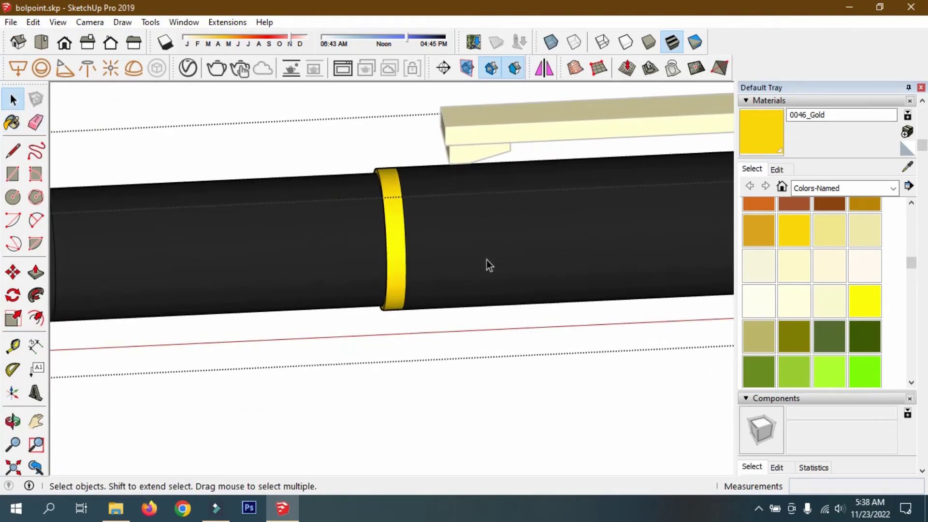
scroll(483, 263, down, 2)
scroll(259, 239, down, 1)
scroll(274, 249, down, 2)
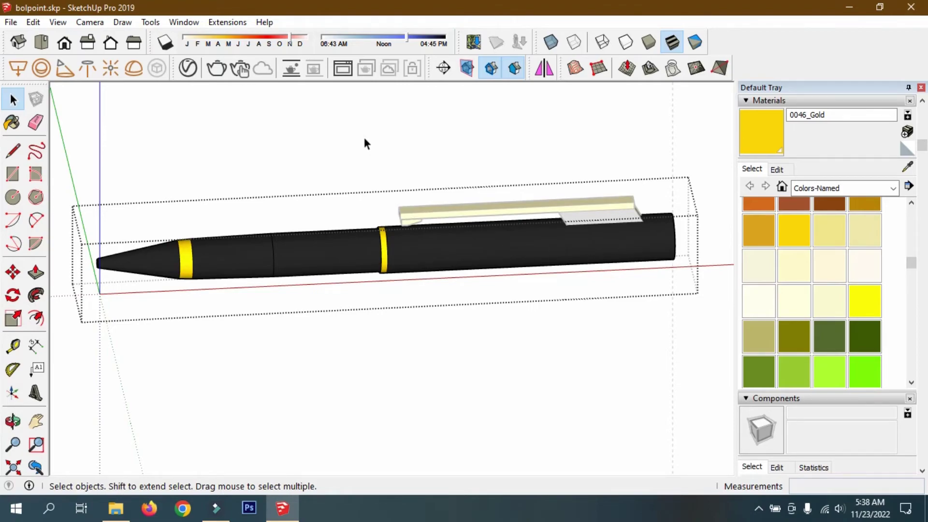
click(630, 151)
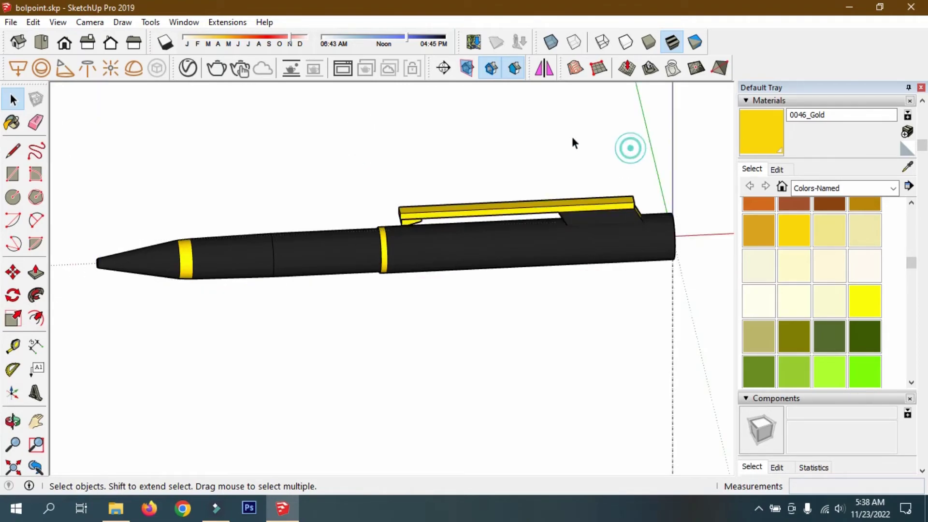
click(920, 88)
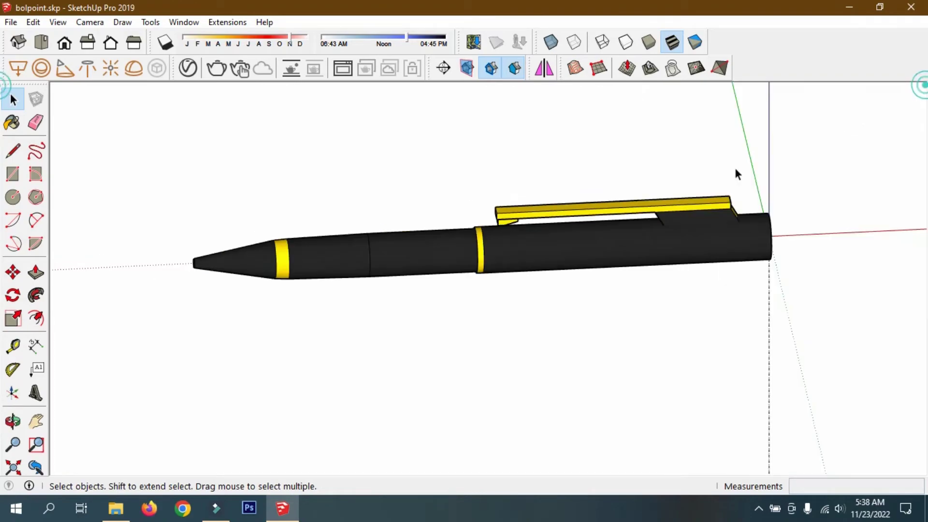
click(35, 121)
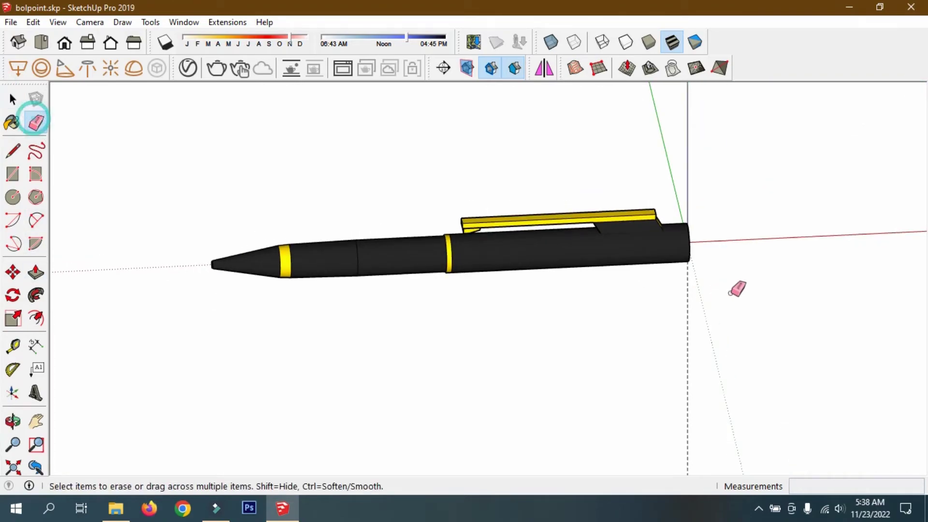
click(746, 294)
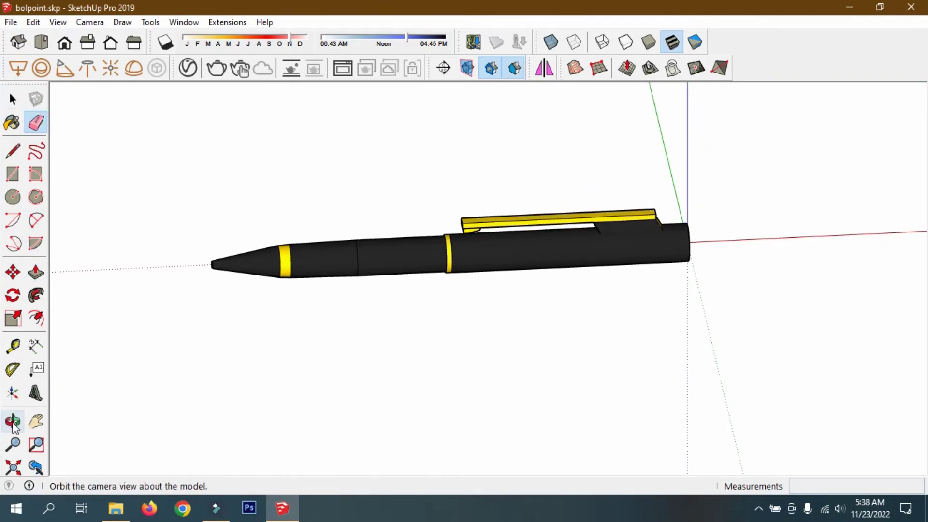
click(13, 422)
mouse_move(192, 378)
mouse_down()
mouse_move(259, 392)
mouse_move(214, 382)
mouse_up()
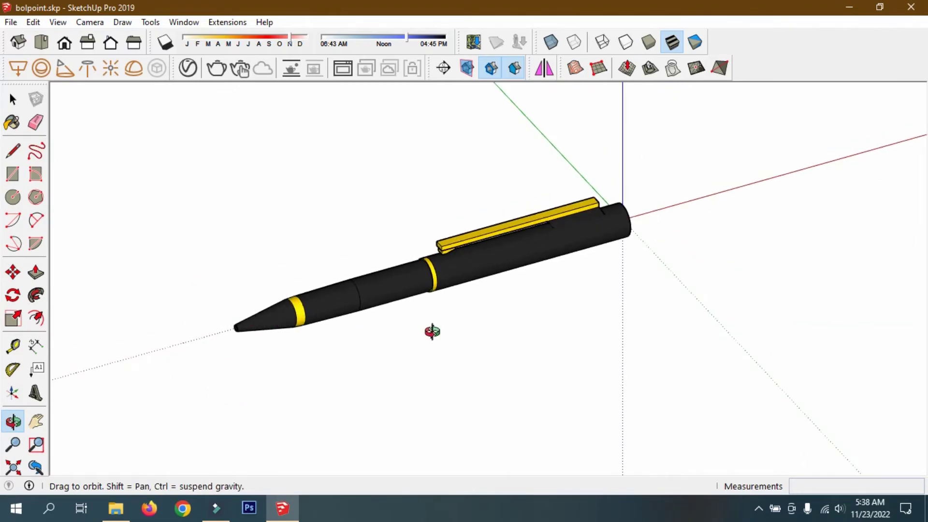
scroll(432, 332, up, 1)
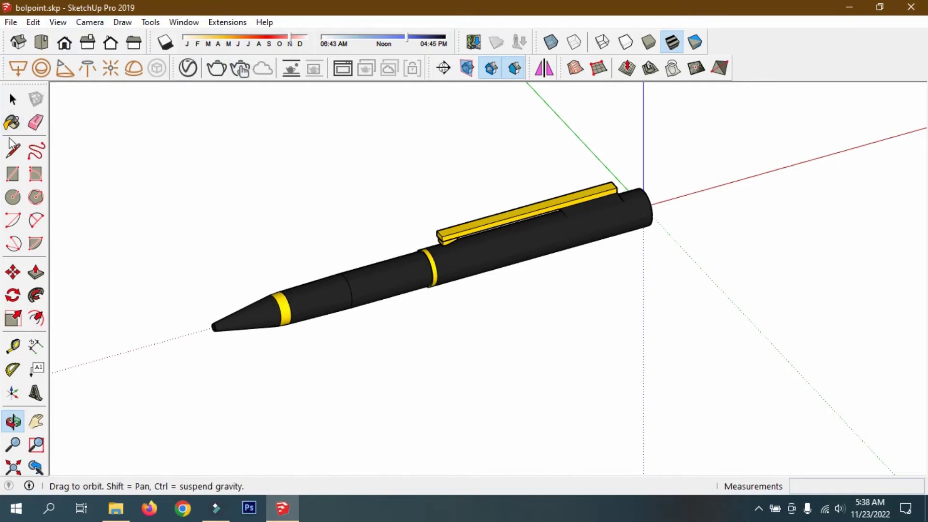
- Reopen the Default Tray and toggle the box layer's visibility in Layers
click(12, 123)
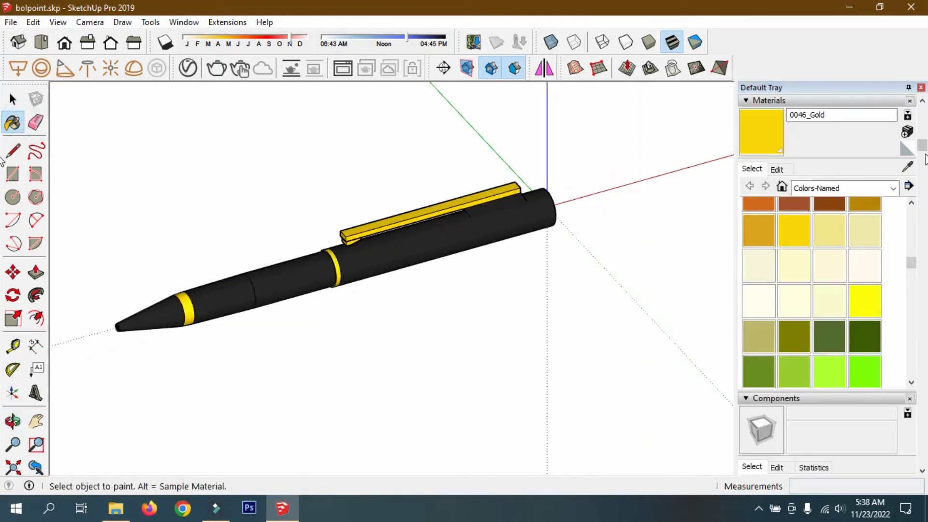
drag(922, 145, 922, 271)
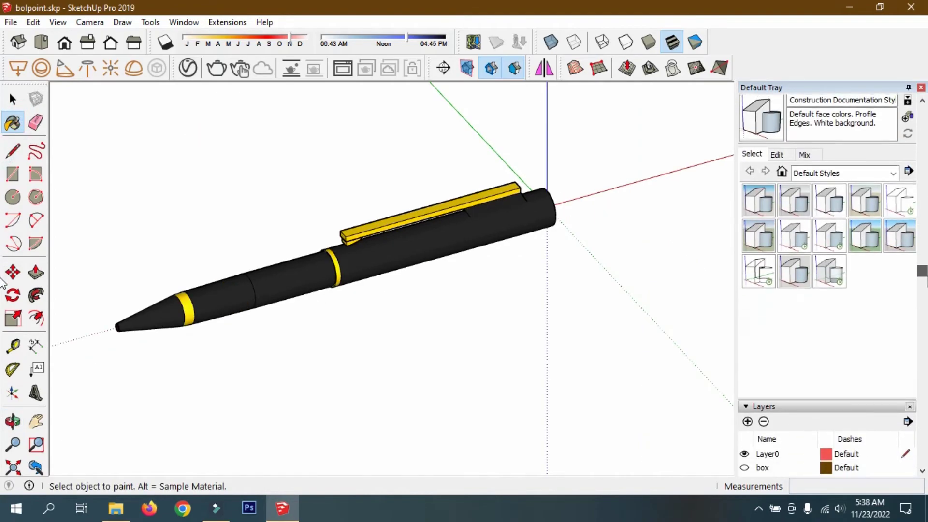
scroll(843, 354, down, 3)
scroll(843, 354, down, 2)
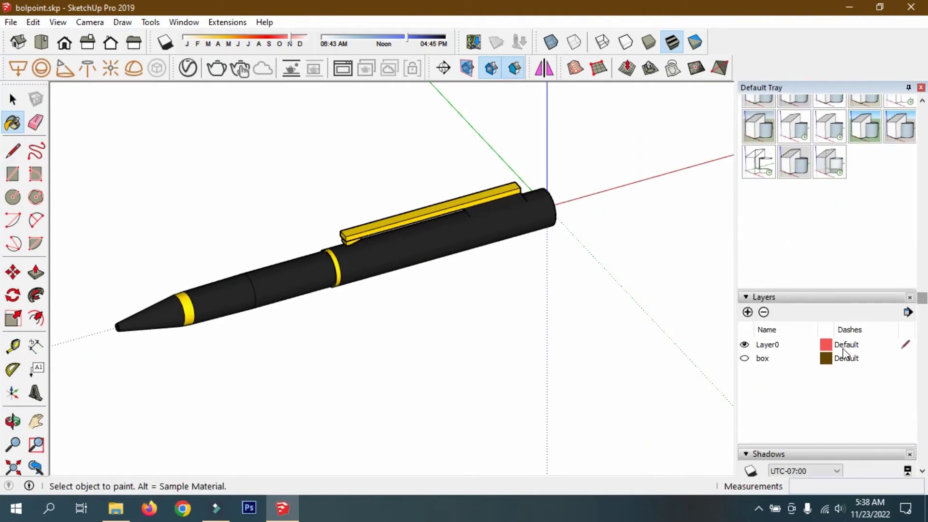
click(744, 359)
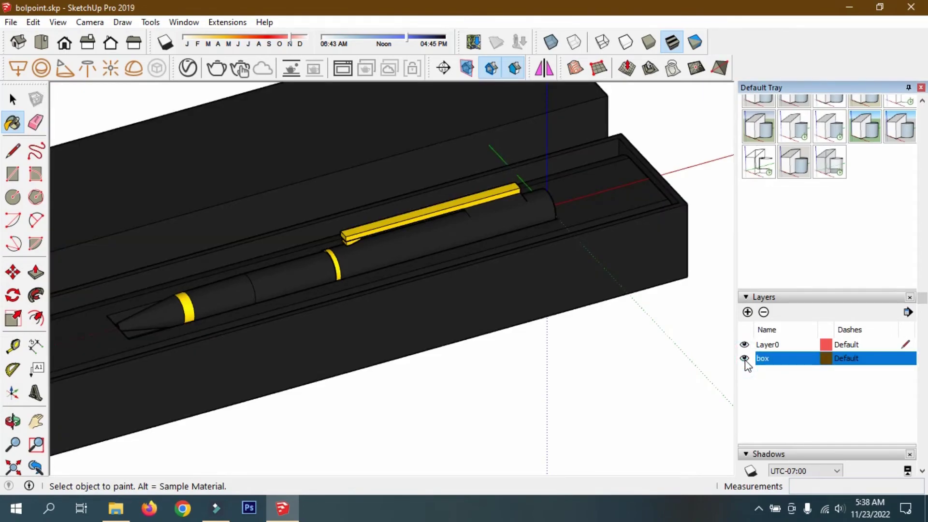
click(744, 358)
scroll(671, 339, down, 1)
scroll(683, 337, down, 1)
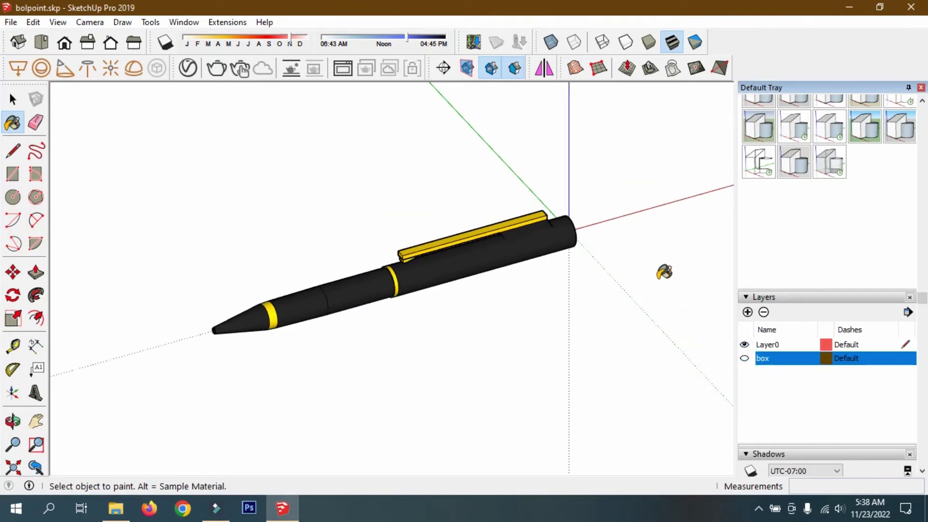
scroll(383, 275, down, 1)
scroll(304, 276, down, 1)
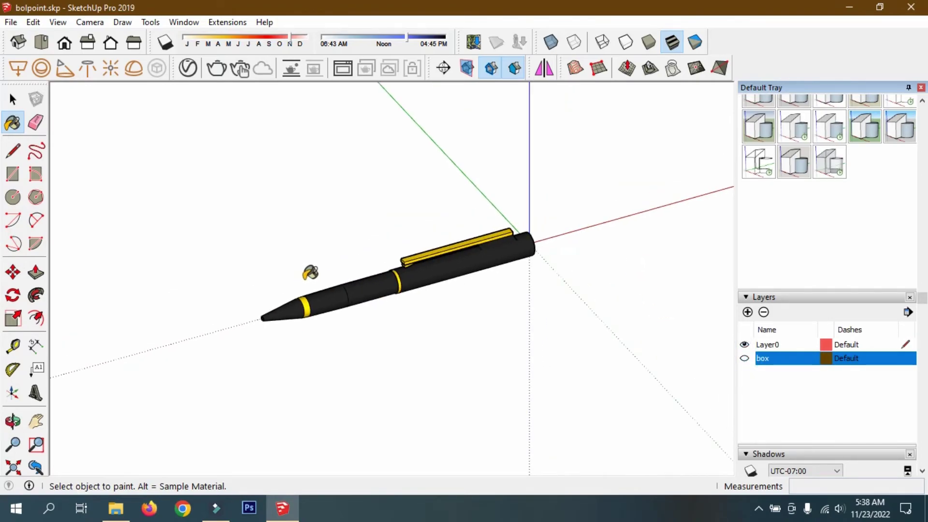
scroll(290, 338, up, 1)
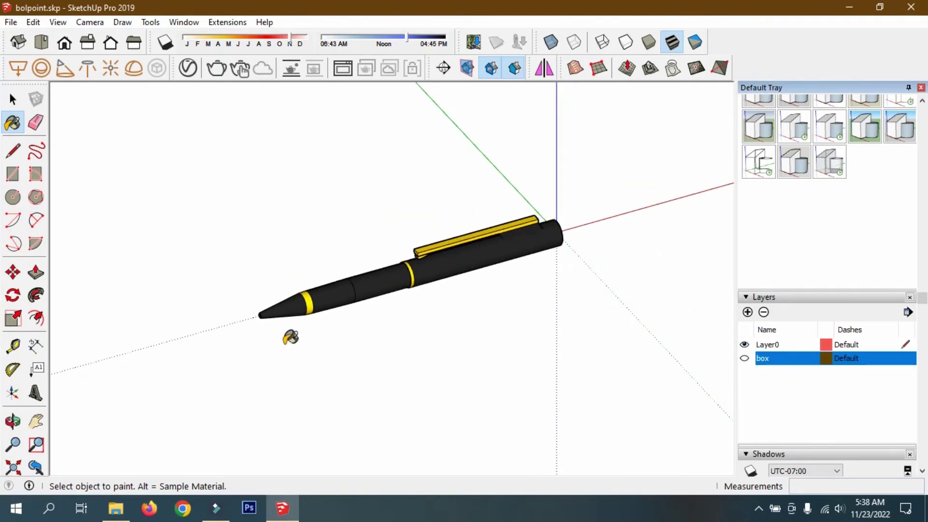
click(744, 358)
click(744, 358)
- Switch the camera to Perspective, leave the box layer visible and close the tray
click(90, 22)
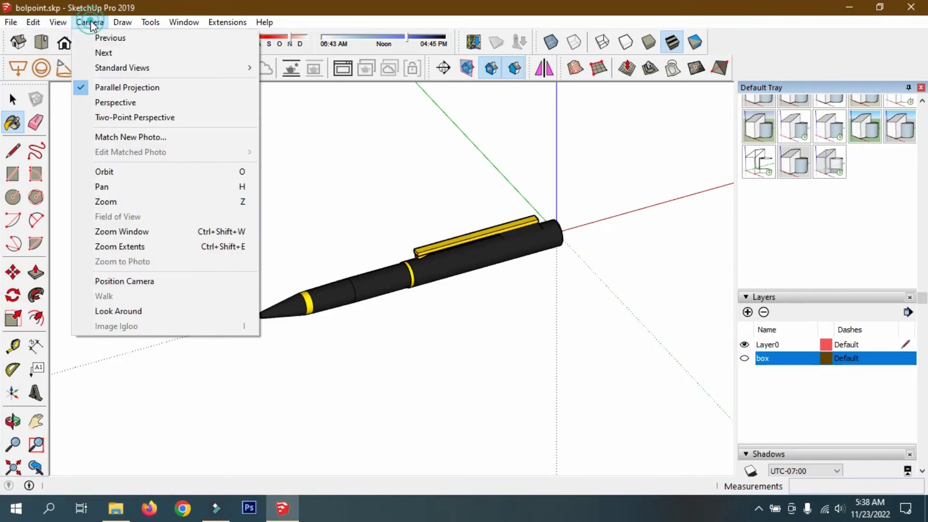
click(120, 102)
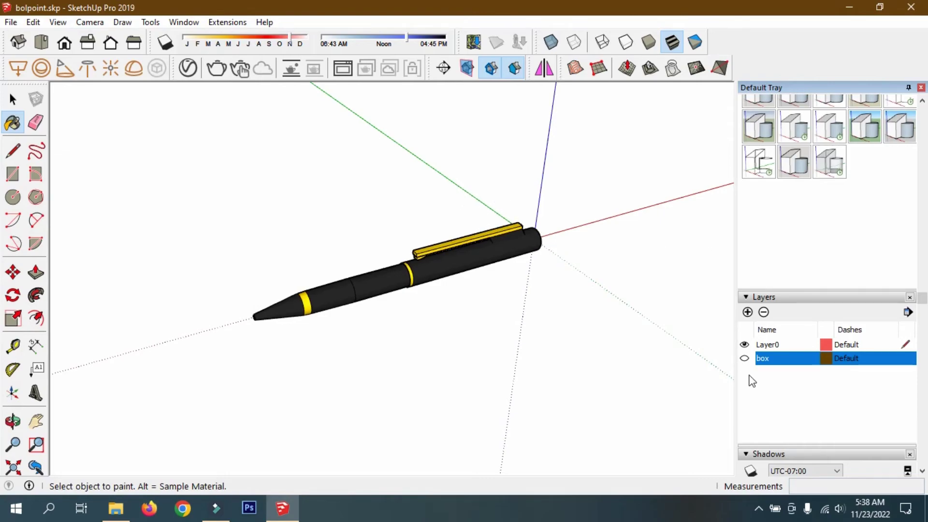
click(744, 358)
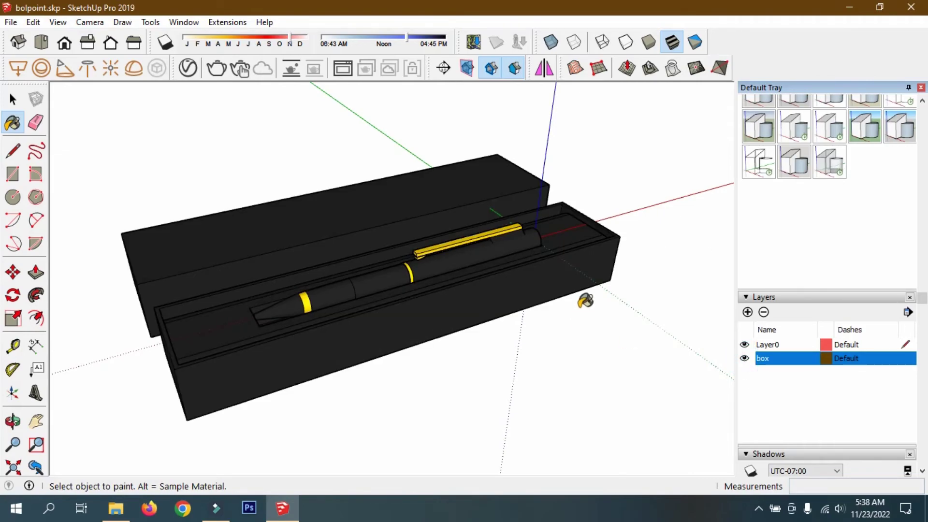
scroll(643, 220, down, 1)
scroll(577, 352, down, 1)
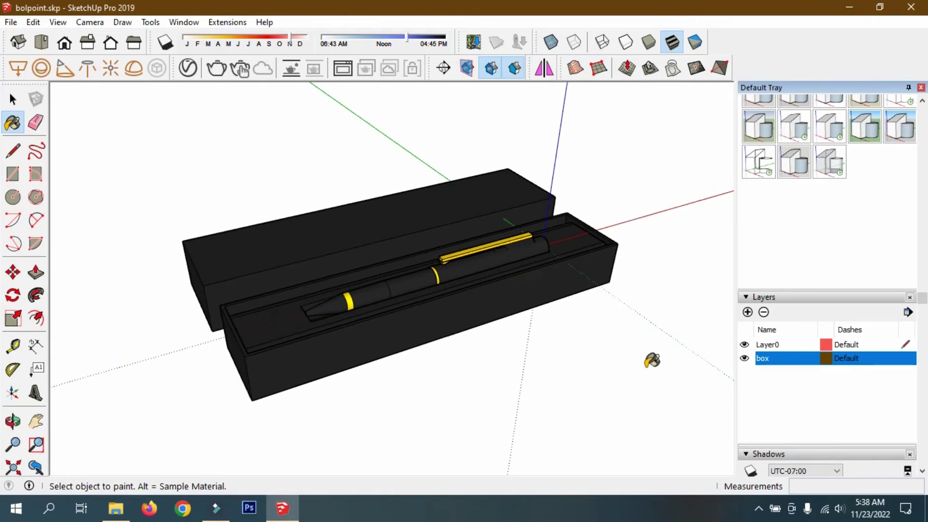
click(745, 359)
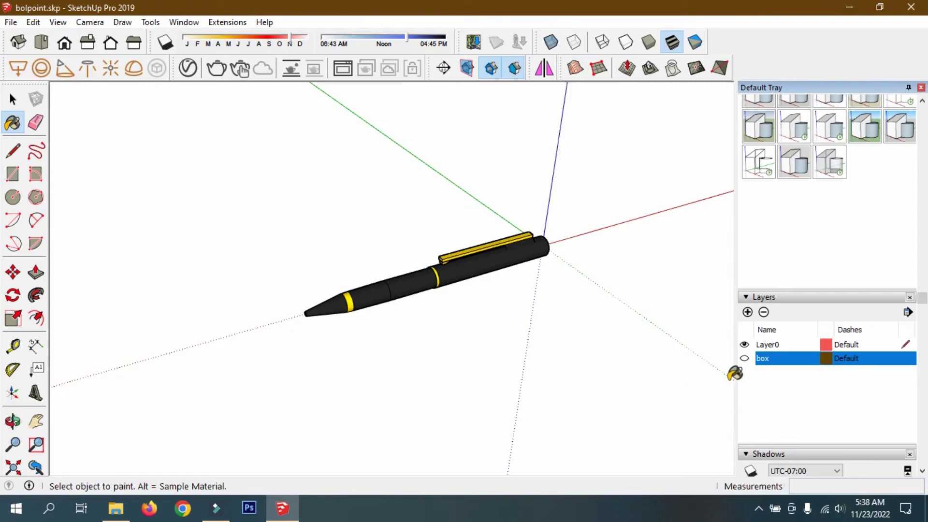
click(745, 359)
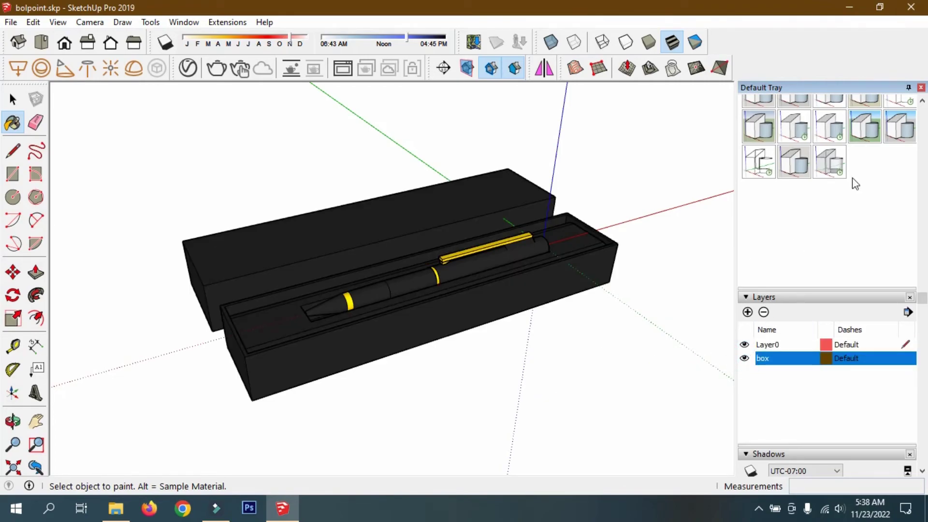
click(920, 87)
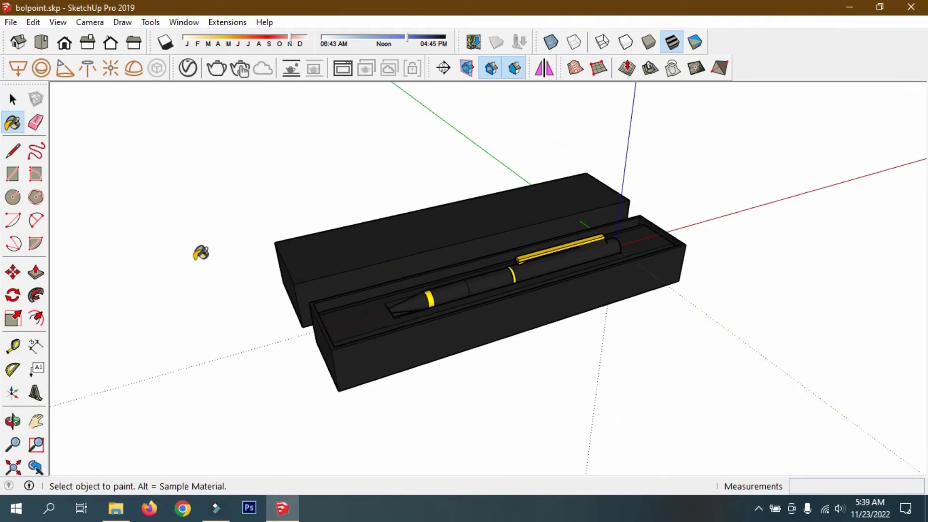
- Orbit around the pen box, zoom in and select the whole pen
click(13, 421)
drag(509, 288, 514, 402)
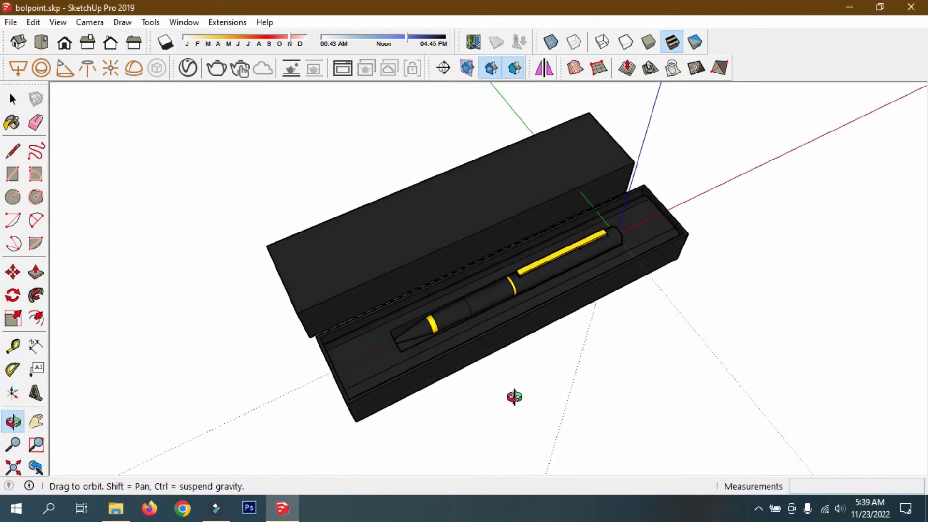
drag(508, 355, 508, 348)
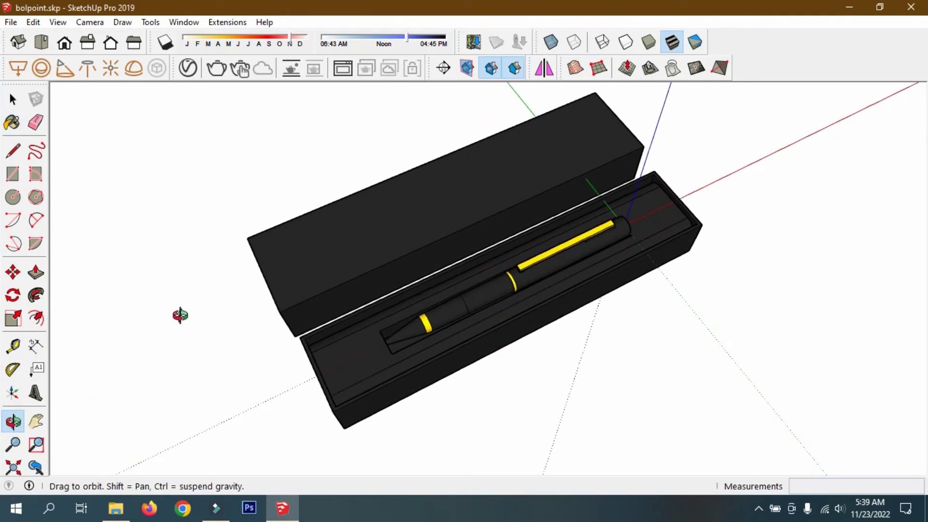
click(12, 99)
scroll(616, 236, up, 3)
scroll(615, 233, up, 2)
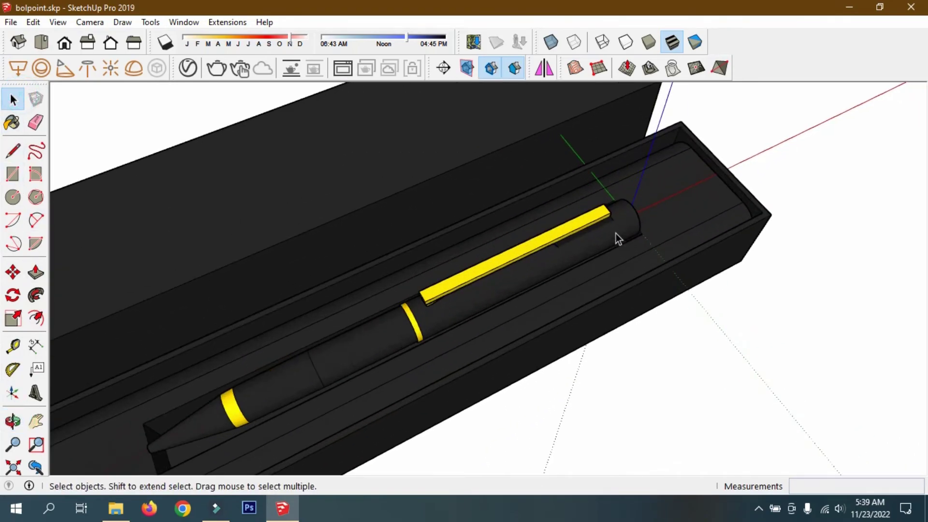
click(616, 233)
- Move the gold clip down about 1.3 mm so it sits against the pen barrel
click(12, 421)
drag(531, 373, 480, 241)
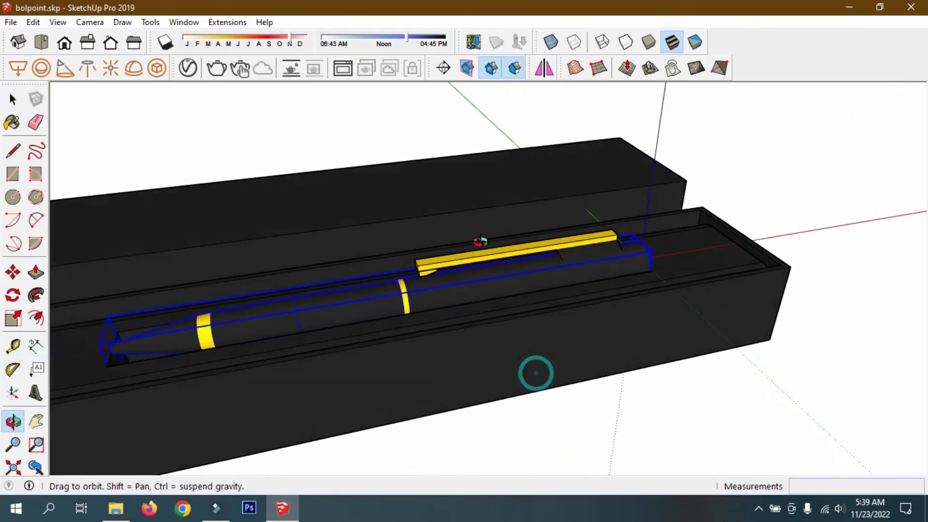
click(12, 99)
click(526, 253)
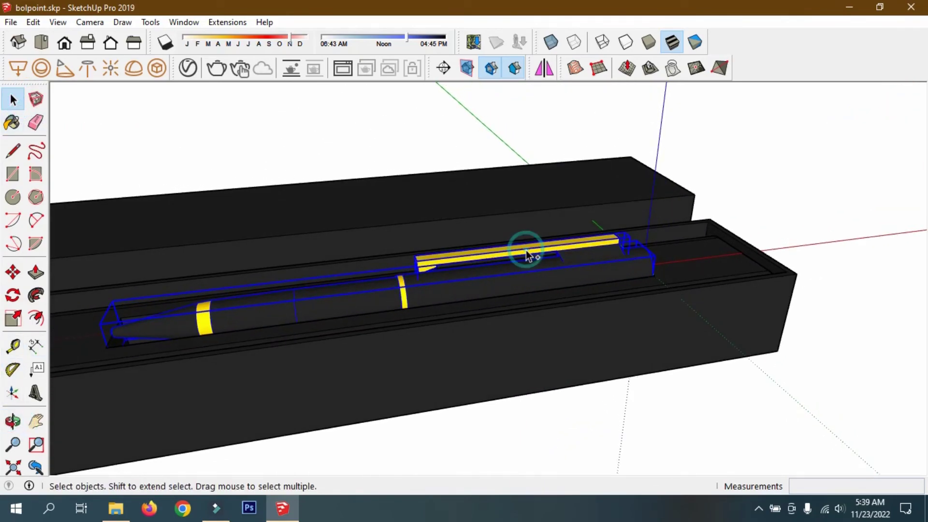
click(12, 272)
scroll(669, 263, up, 3)
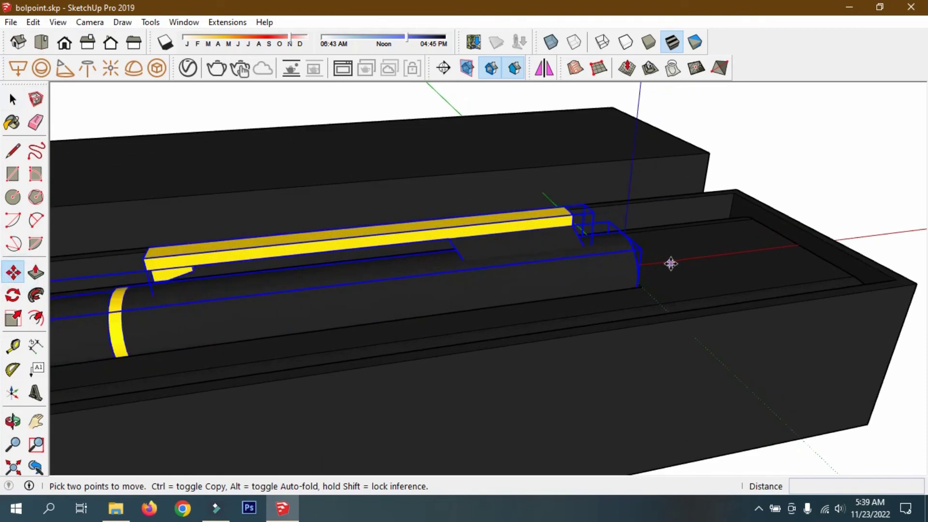
scroll(630, 256, up, 2)
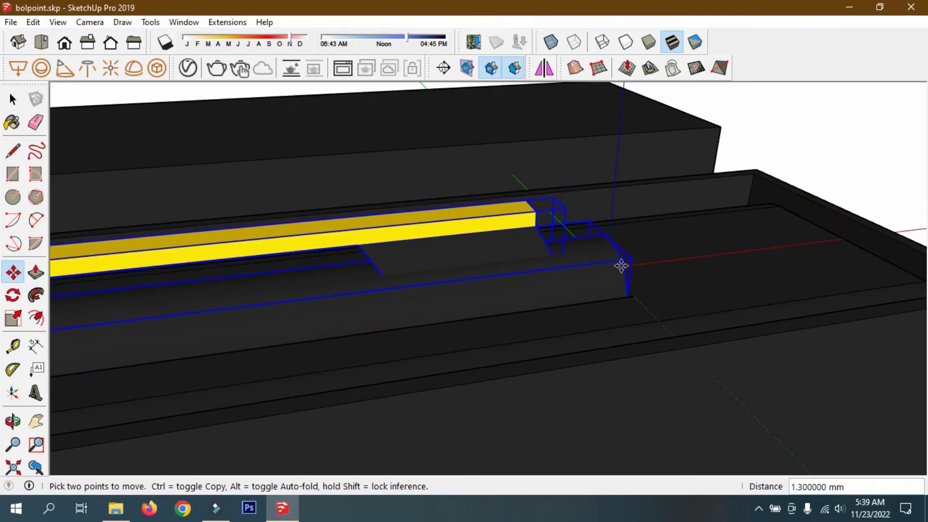
click(628, 273)
- Zoom out and orbit to view the whole box from above
scroll(742, 256, down, 2)
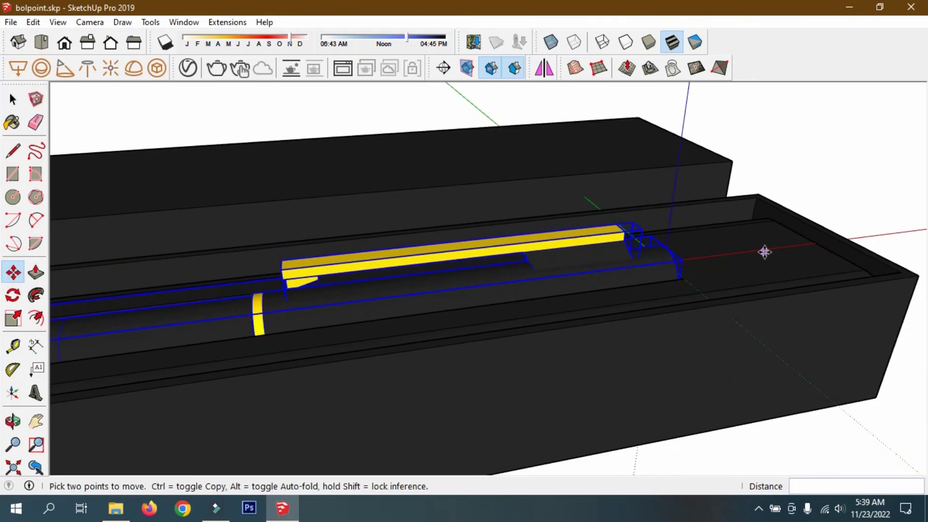
scroll(742, 256, down, 2)
scroll(742, 256, down, 2)
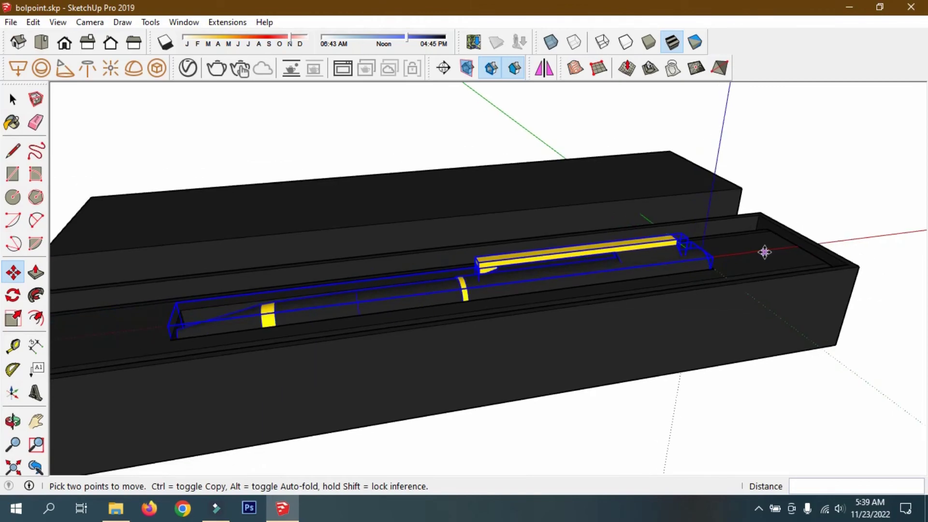
click(13, 422)
mouse_move(482, 212)
mouse_down()
mouse_move(435, 263)
mouse_move(467, 160)
mouse_move(439, 160)
mouse_move(453, 337)
mouse_move(435, 309)
mouse_up()
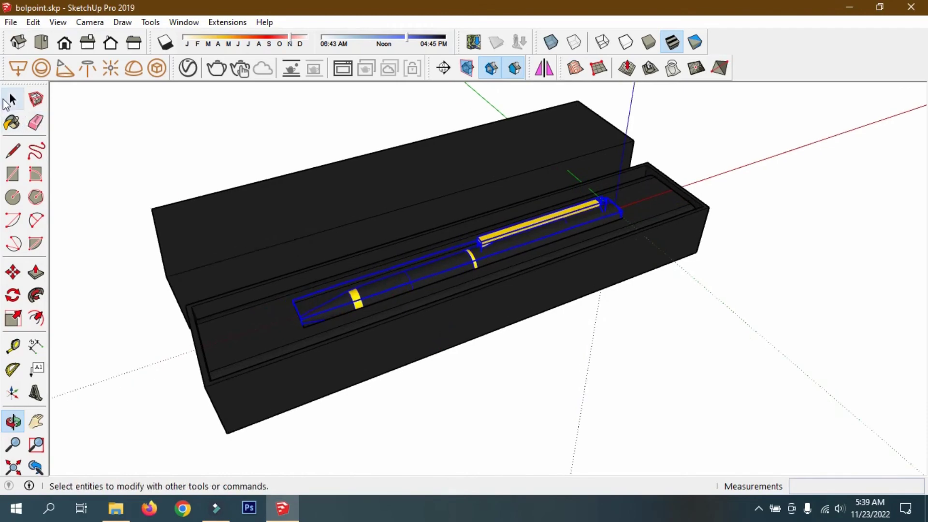
click(13, 99)
- Select the box group and choose the 0135_DarkGray material in the Materials tray
click(87, 114)
scroll(322, 314, down, 1)
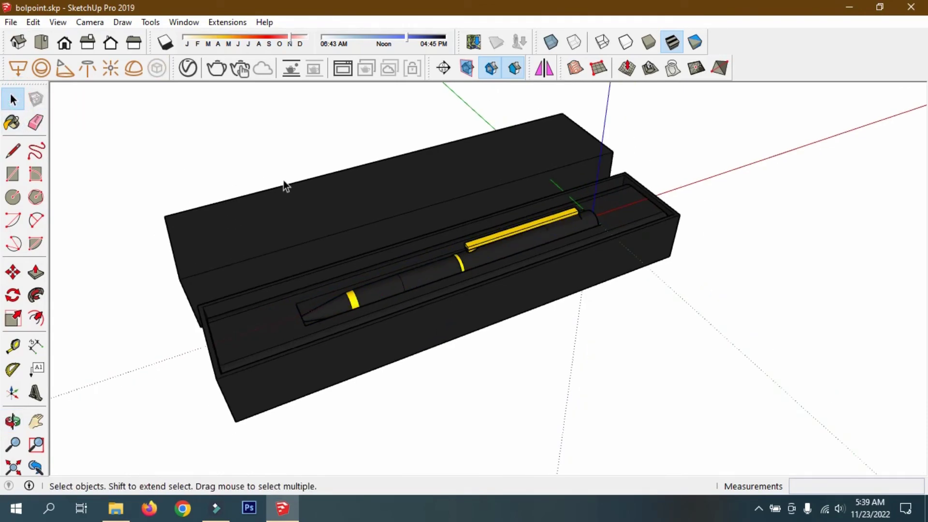
click(282, 222)
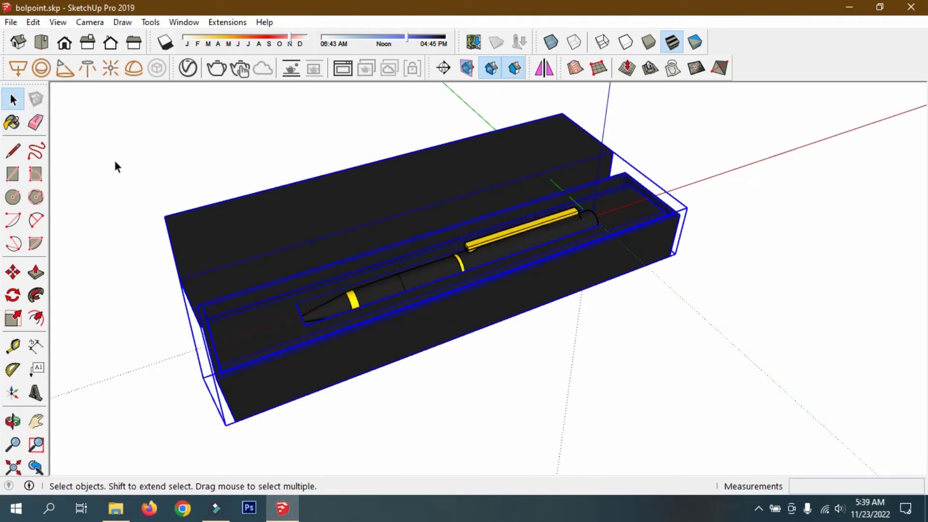
click(13, 122)
scroll(850, 290, down, 5)
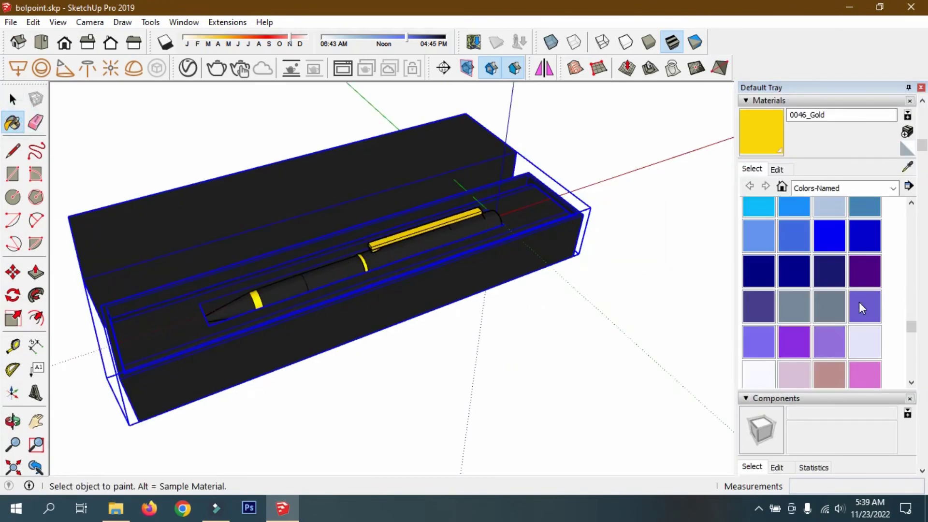
scroll(858, 302, down, 3)
scroll(858, 303, down, 3)
scroll(856, 303, down, 2)
scroll(857, 305, up, 2)
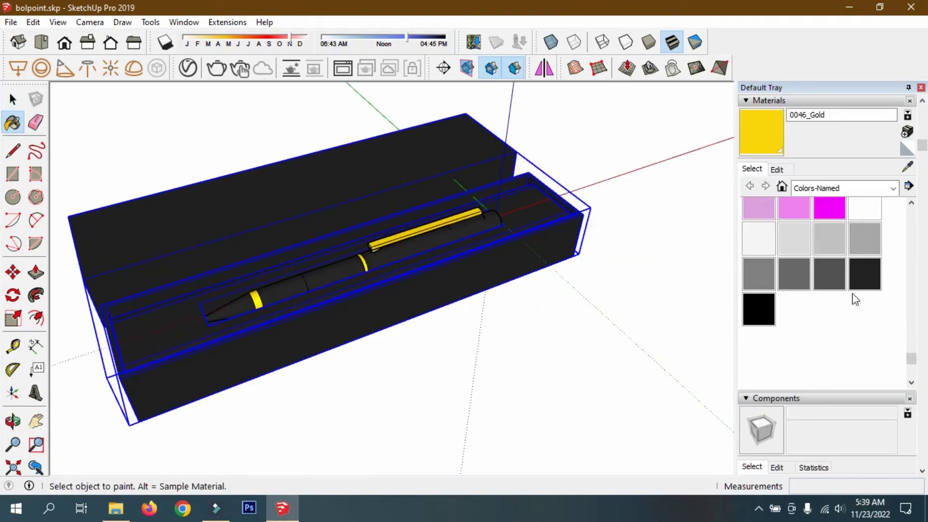
click(830, 274)
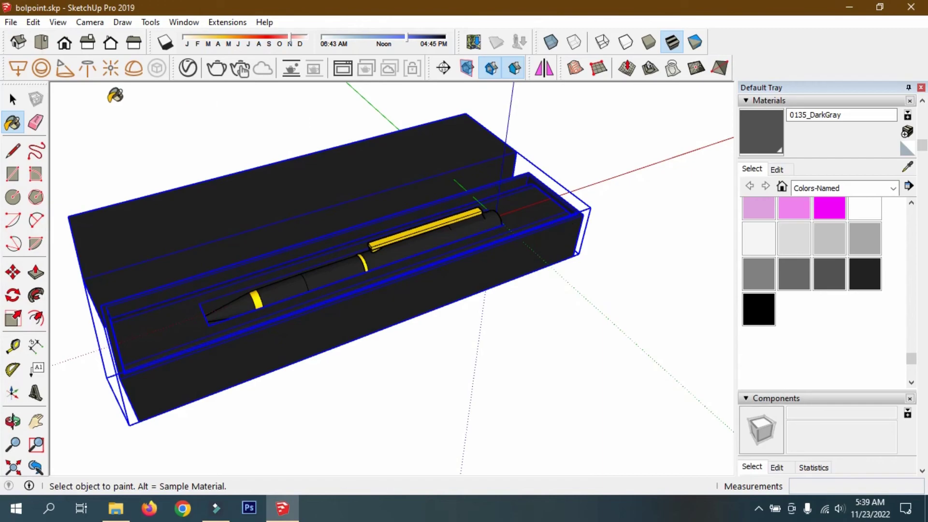
- Paint the box lid with 0135_DarkGray
click(13, 100)
double_click(254, 215)
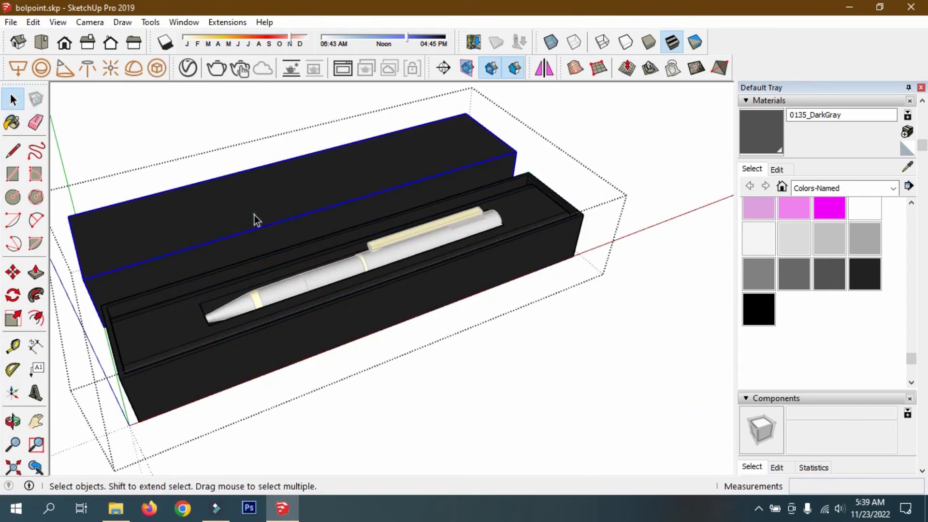
double_click(255, 215)
triple_click(254, 215)
key(b)
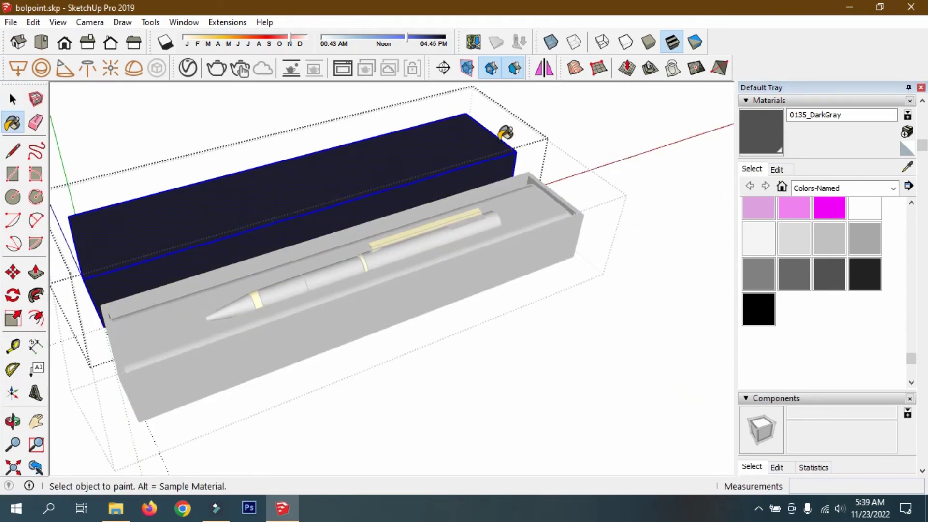
click(13, 100)
click(517, 230)
click(625, 280)
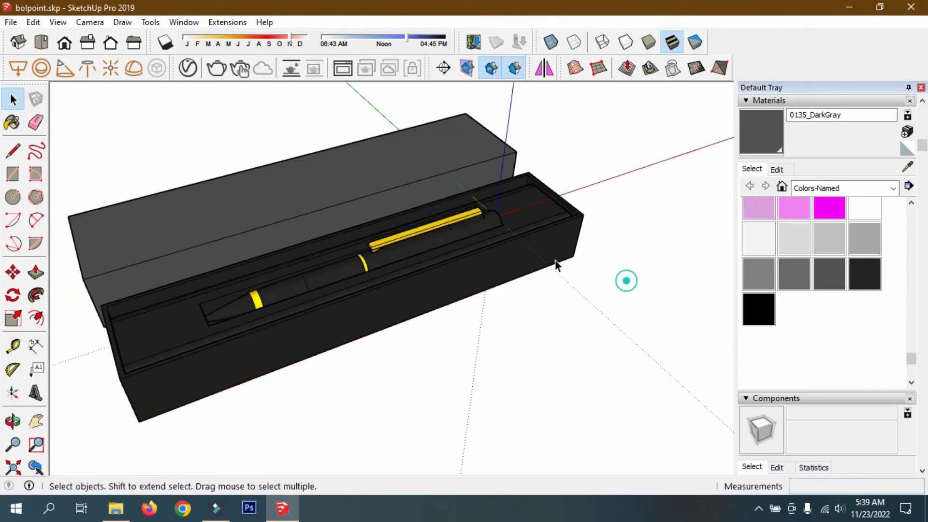
click(554, 259)
- Paint the box base with 0135_DarkGray, undoing one stray action
double_click(554, 260)
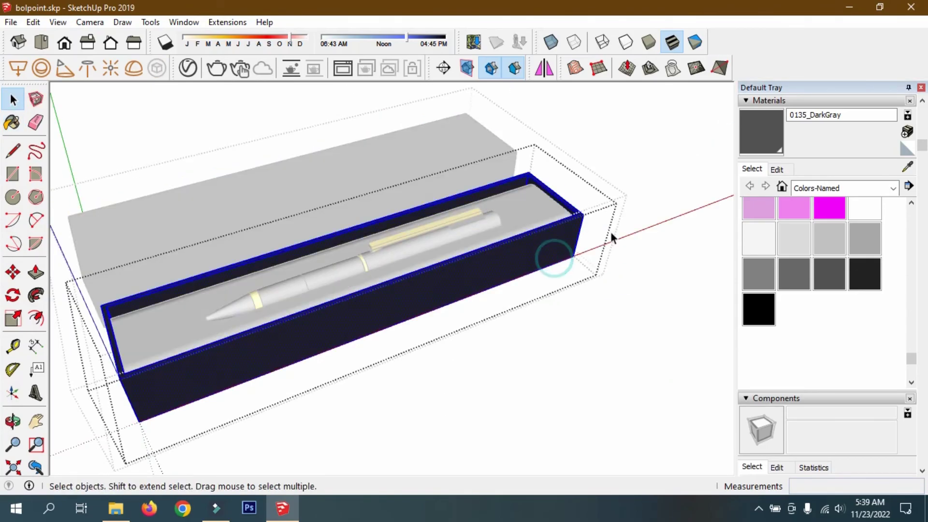
click(751, 141)
click(580, 223)
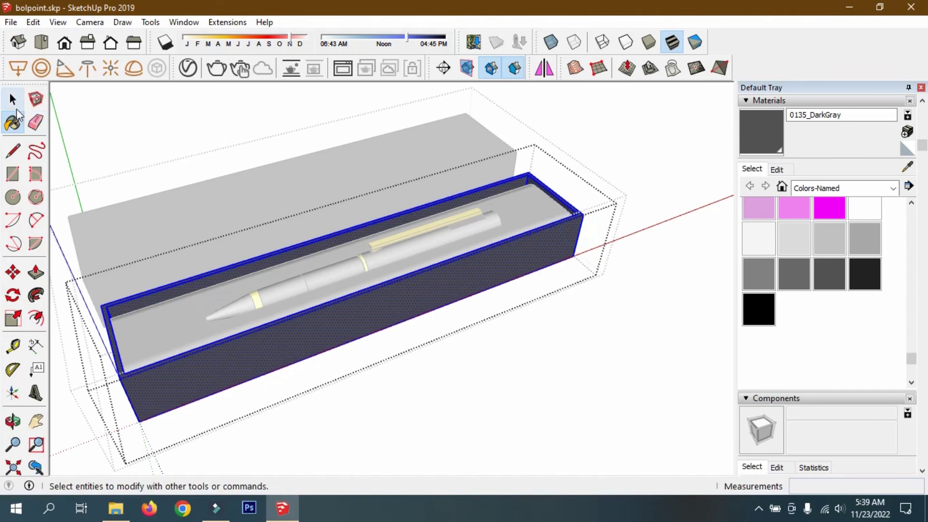
click(13, 100)
click(619, 142)
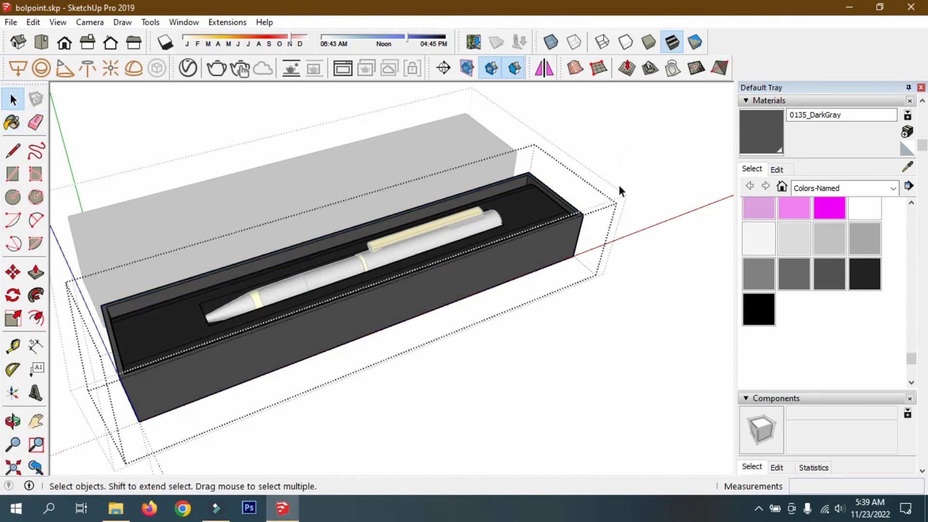
click(651, 223)
key(ctrl+z)
key(ctrl+z)
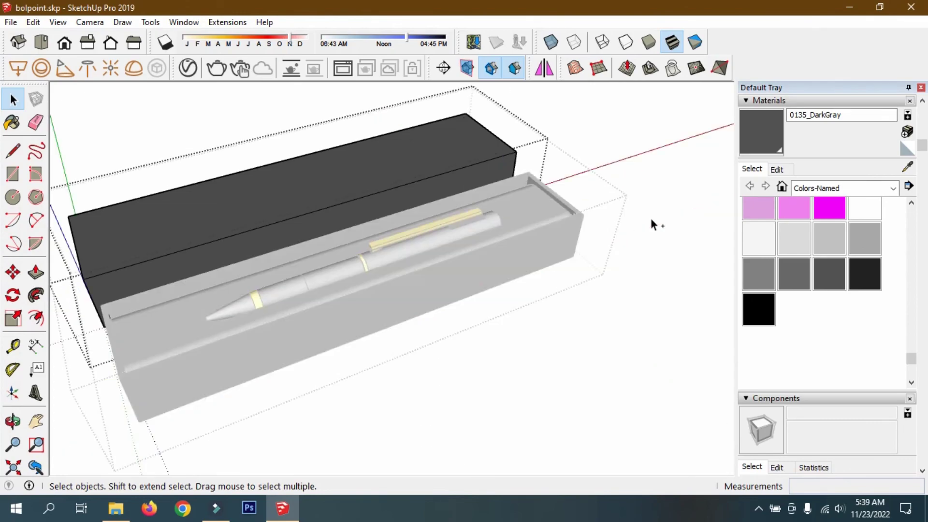
- Paint the inner tray with 0135_DarkGray and exit group editing
double_click(534, 213)
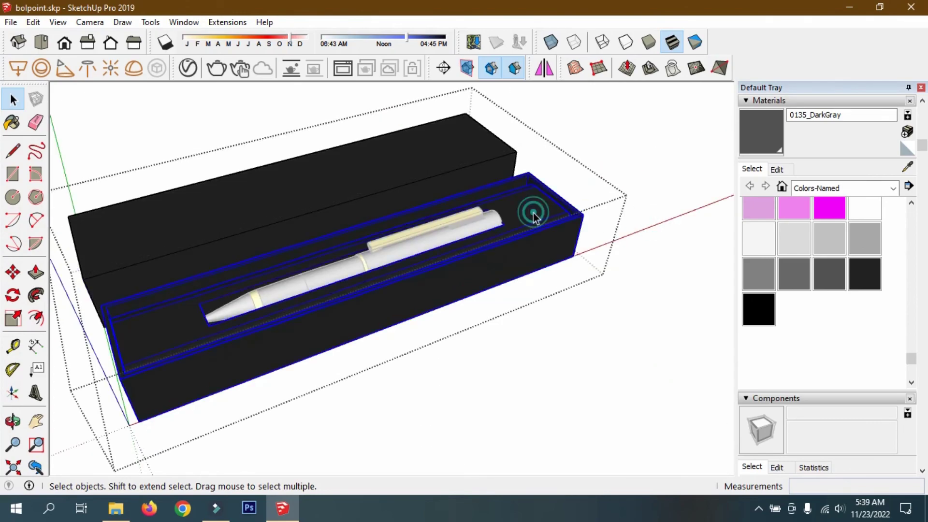
double_click(533, 213)
click(754, 137)
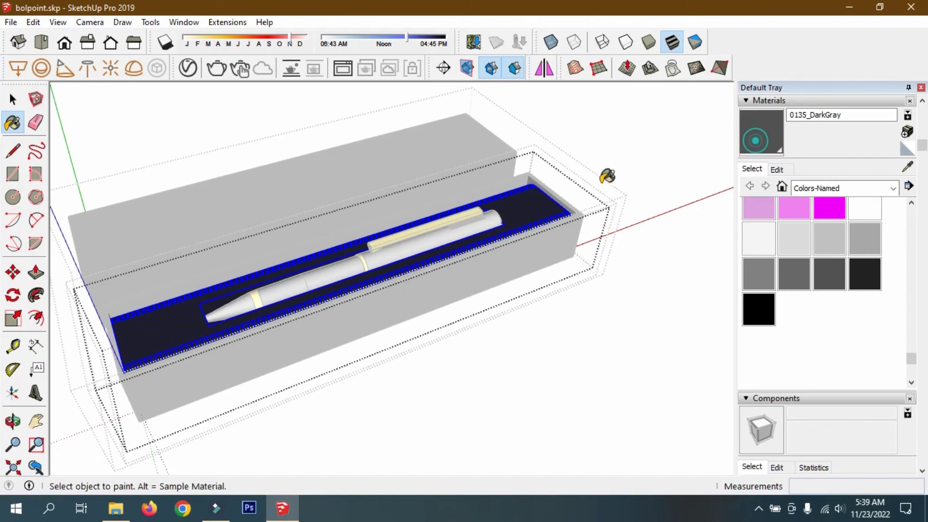
click(540, 198)
click(12, 99)
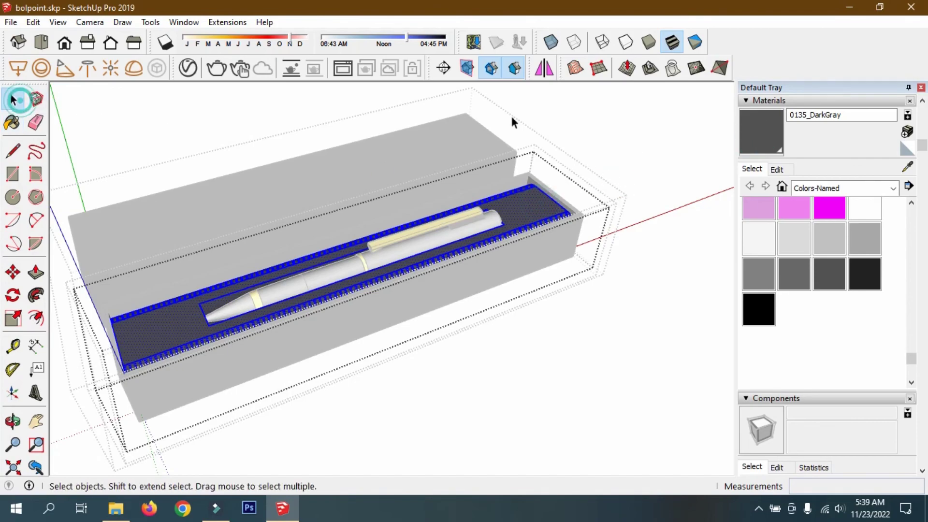
click(632, 137)
- Orbit around the finished pen in its dark gray box and close the Default Tray
middle_drag(634, 266, 593, 335)
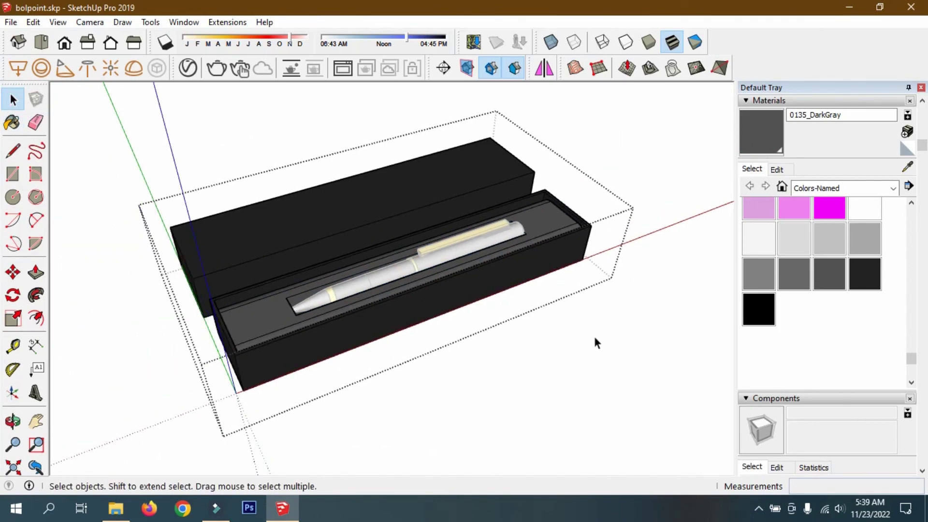
click(590, 339)
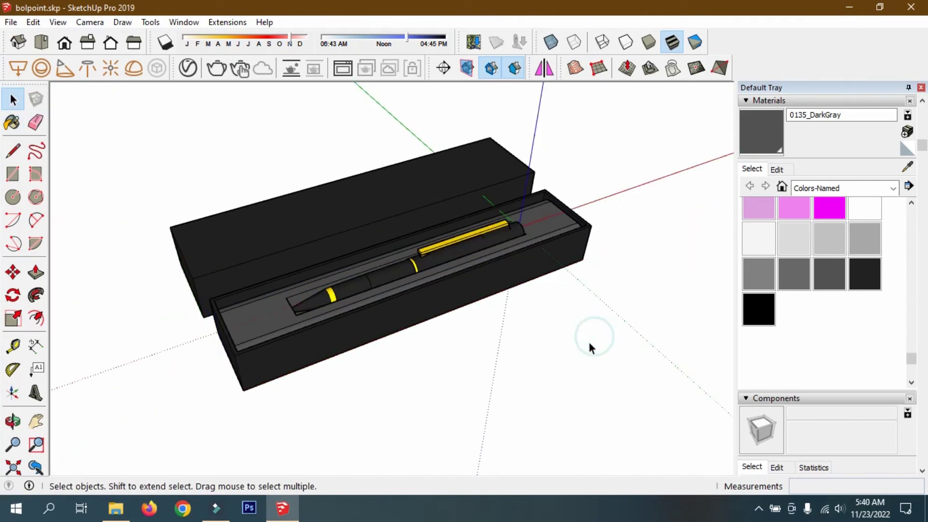
click(13, 420)
mouse_move(176, 362)
mouse_down()
mouse_move(319, 376)
mouse_move(563, 305)
mouse_move(310, 240)
mouse_move(319, 252)
mouse_move(354, 193)
mouse_up()
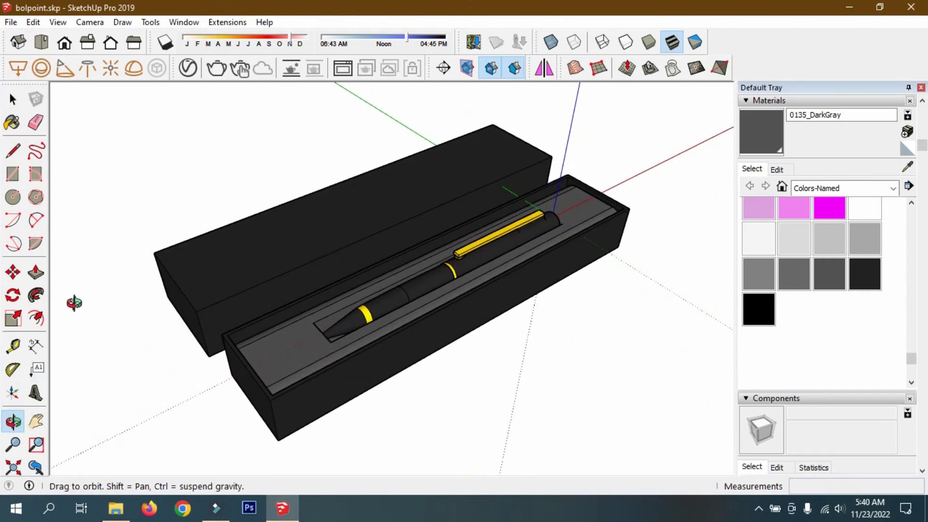
drag(74, 303, 232, 289)
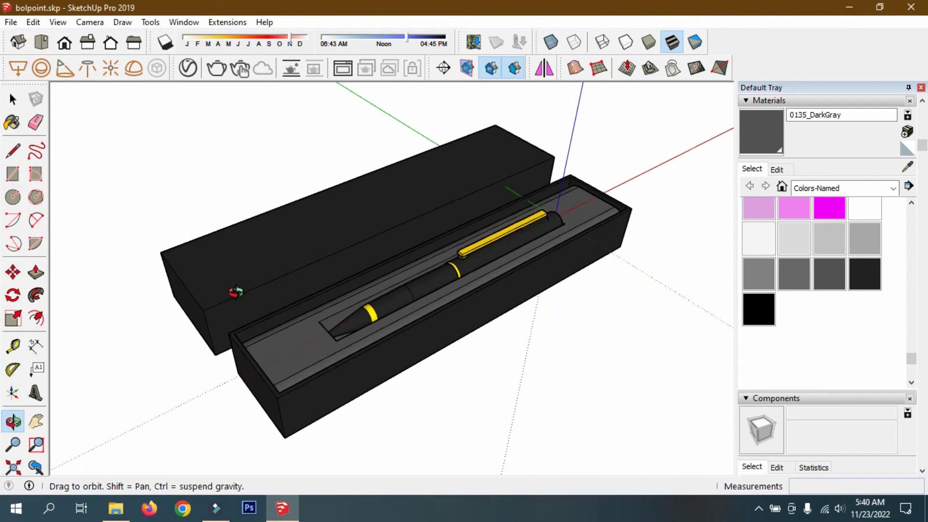
click(921, 88)
drag(244, 228, 225, 224)
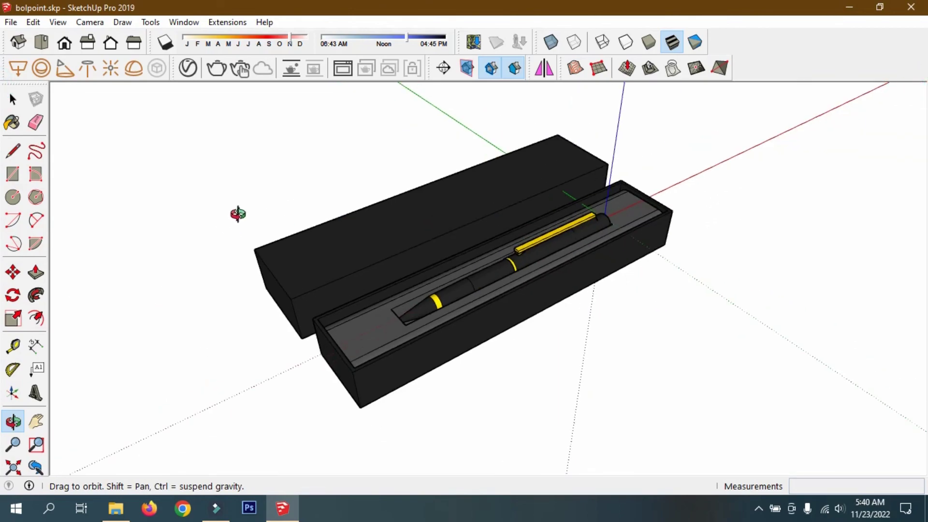